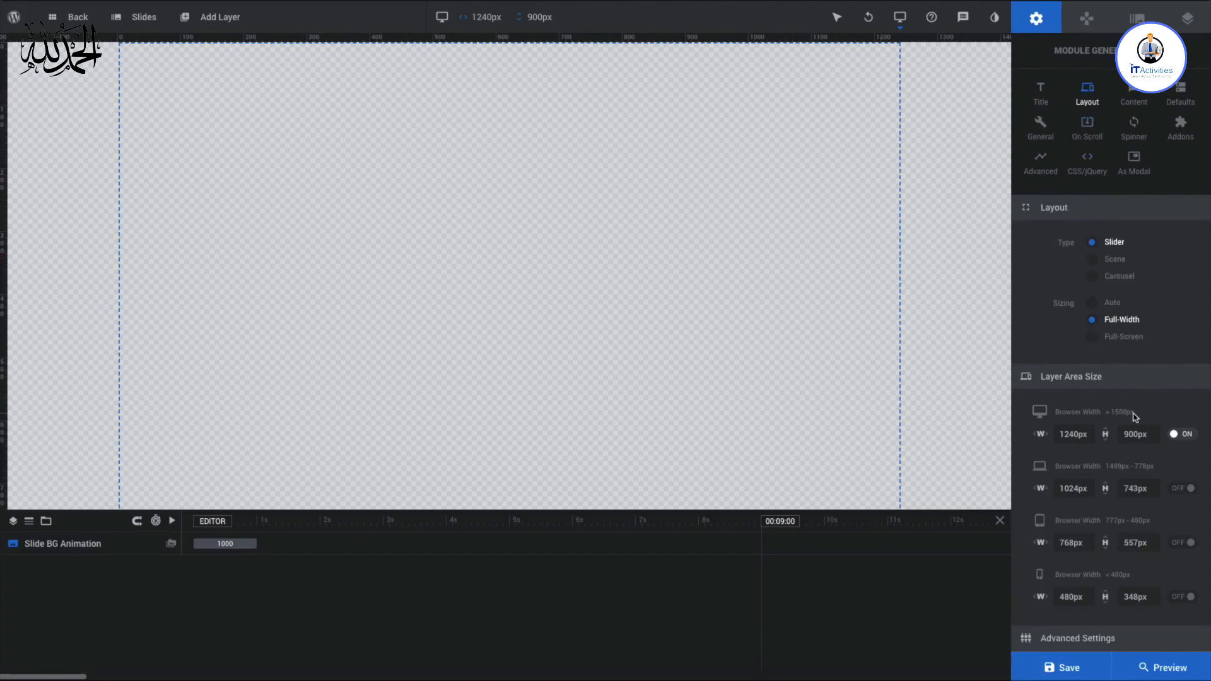
Step: Set the desktop layer area height to 700px and the module's default slide duration to 7000 ms
{"action": "double_click", "coordinate": [1142, 435]}
{"action": "type", "text": "700"}
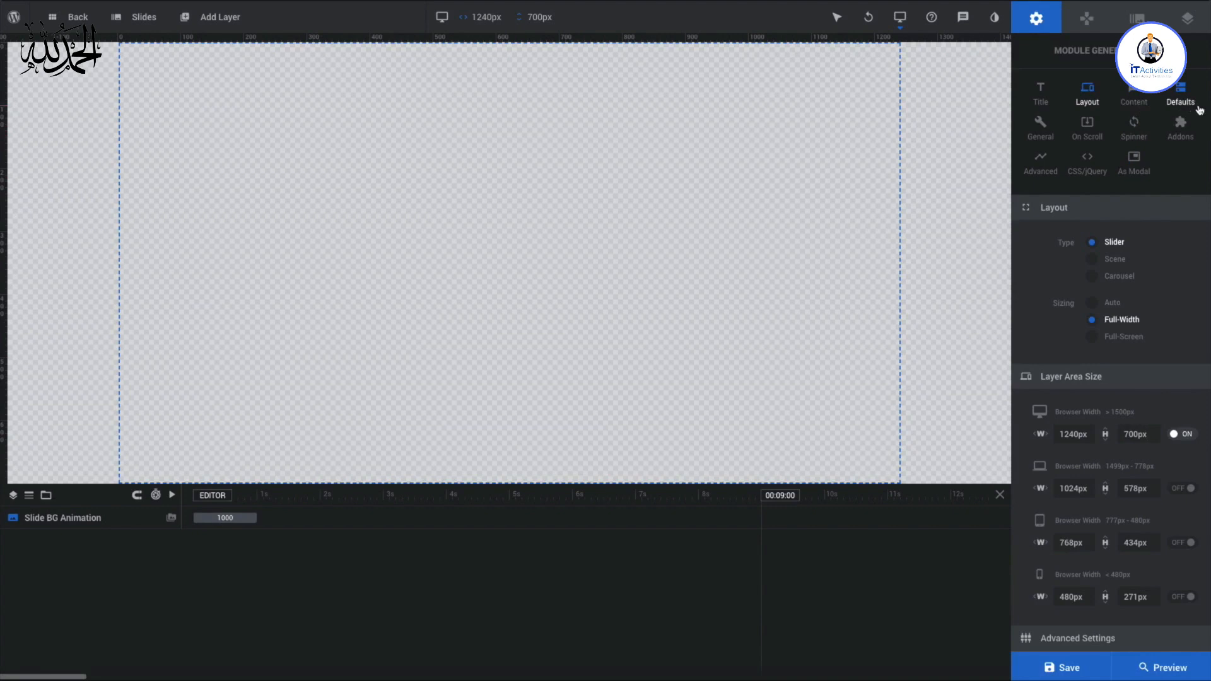
{"action": "left_click", "coordinate": [1180, 102]}
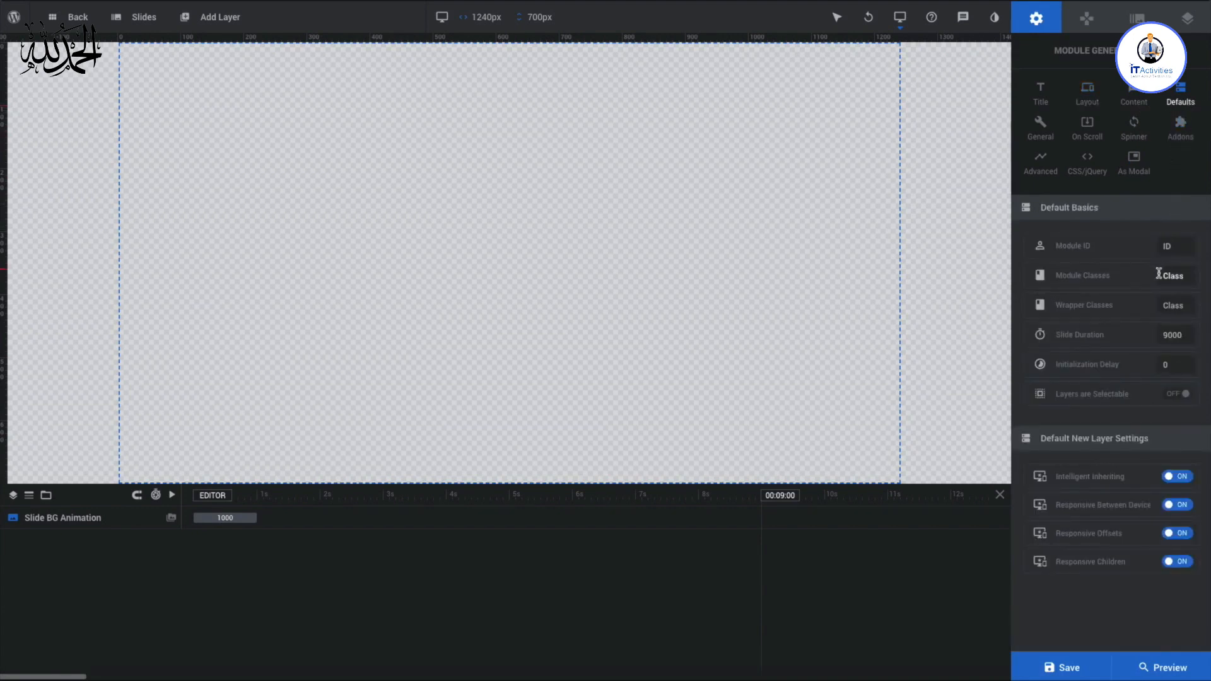
{"action": "double_click", "coordinate": [1176, 339]}
{"action": "type", "text": "70"}
{"action": "key", "text": "Return"}
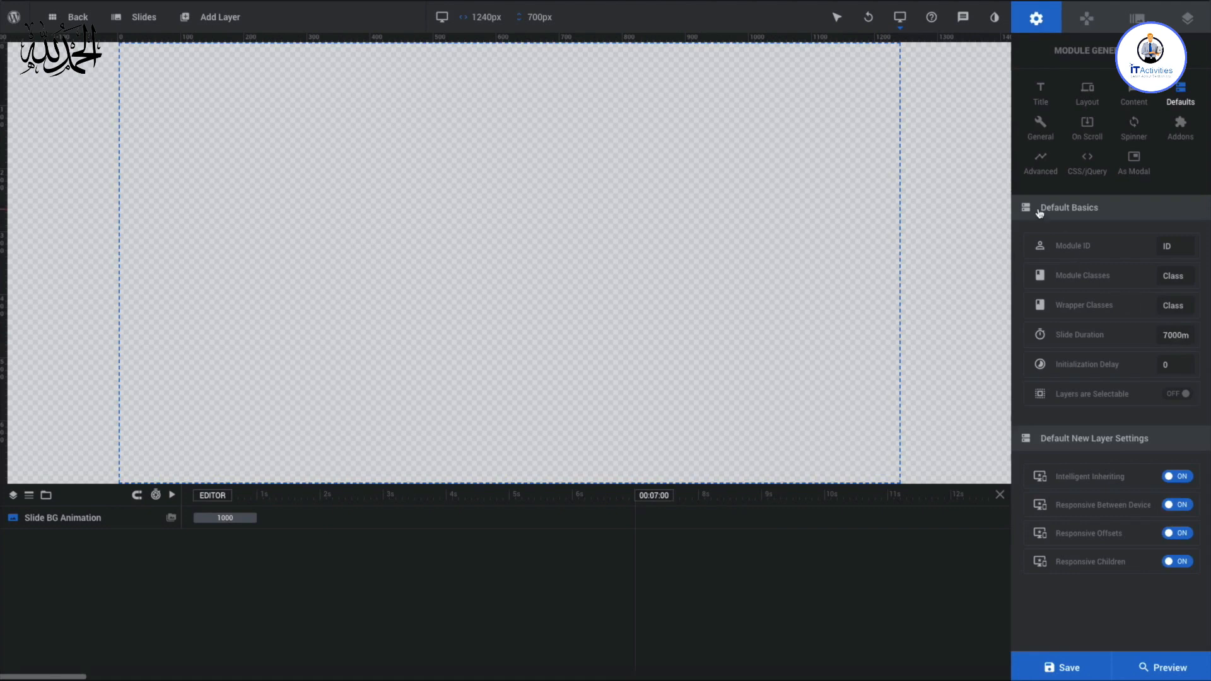
Step: Enable Stop on Hover in the module's general slideshow settings
{"action": "left_click", "coordinate": [1041, 132]}
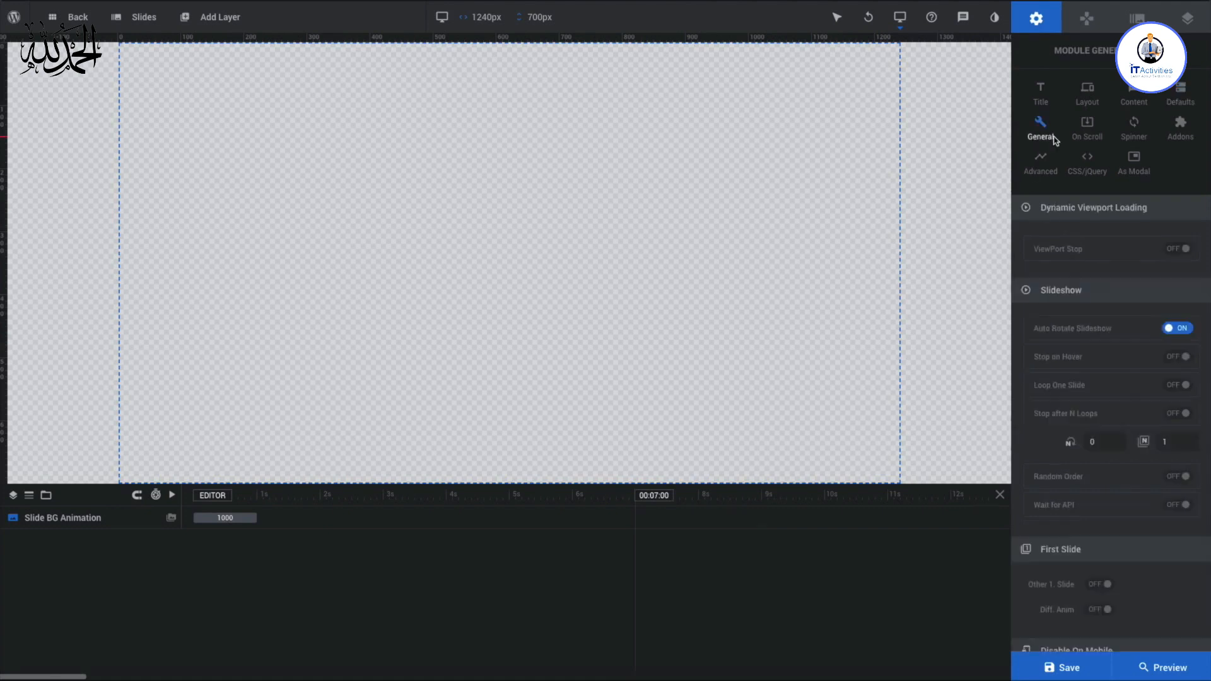
{"action": "scroll", "coordinate": [1112, 357], "scroll_direction": "down", "scroll_amount": 1}
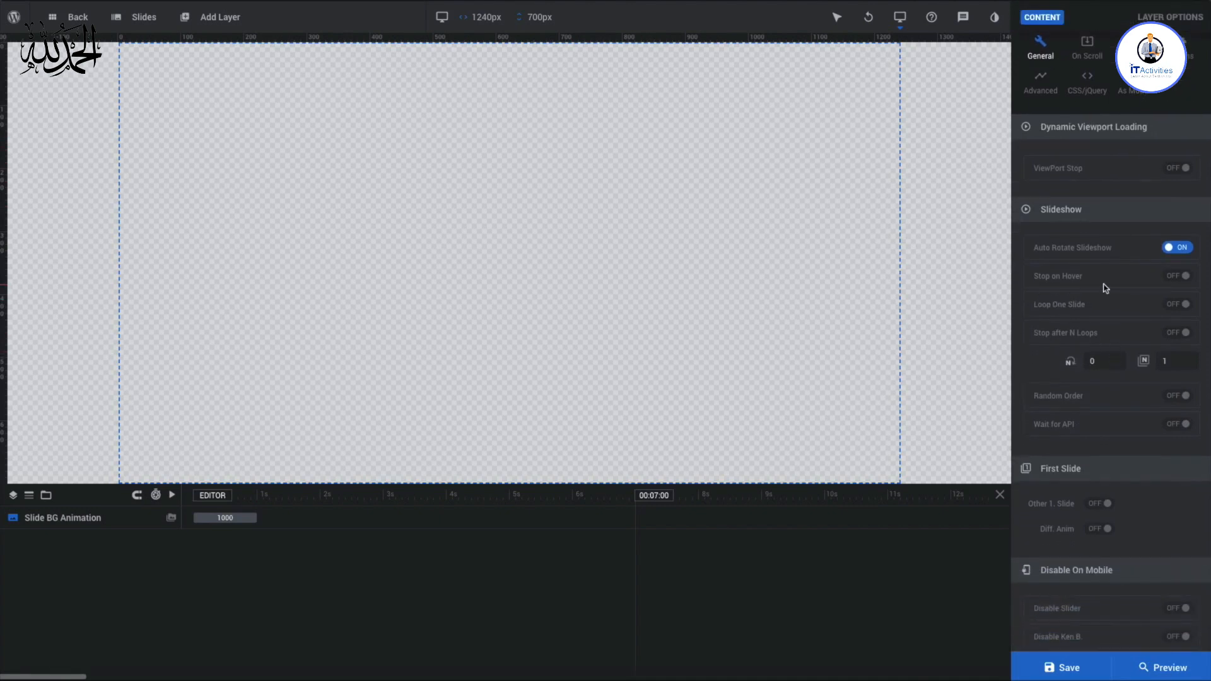
{"action": "left_click", "coordinate": [1180, 282]}
{"action": "scroll", "coordinate": [1181, 281], "scroll_direction": "up", "scroll_amount": 1}
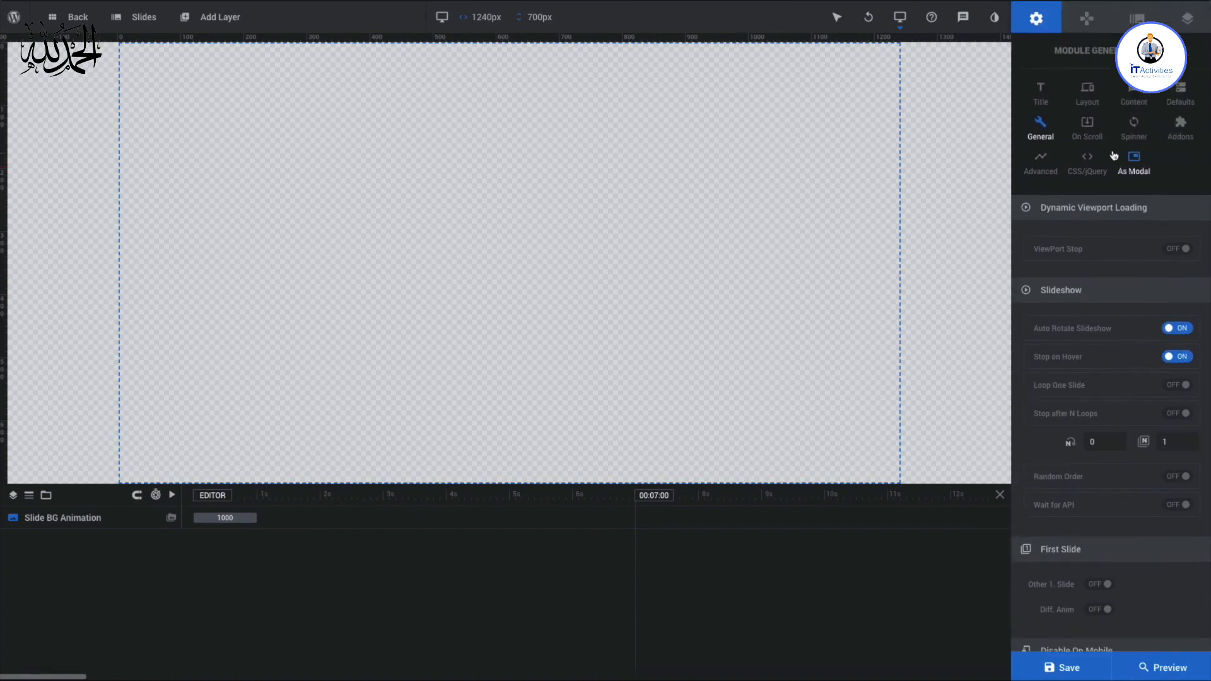
Step: Change the module's loading spinner to style 7
{"action": "left_click", "coordinate": [1136, 132]}
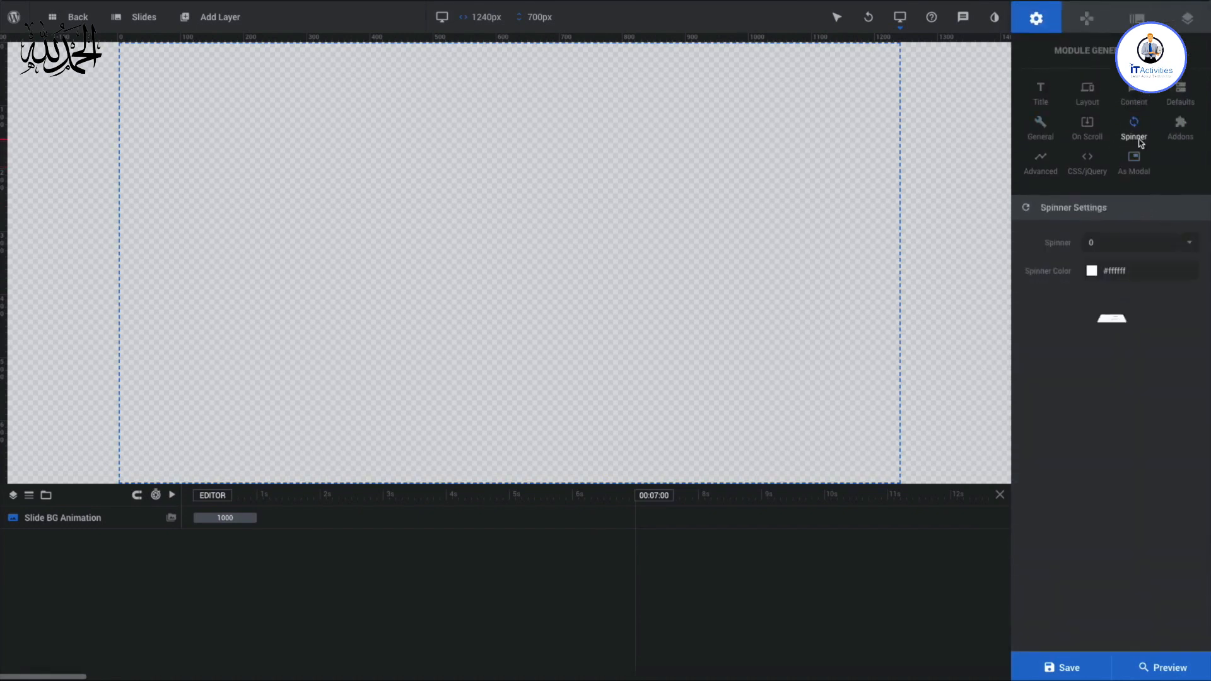
{"action": "left_click", "coordinate": [1130, 242]}
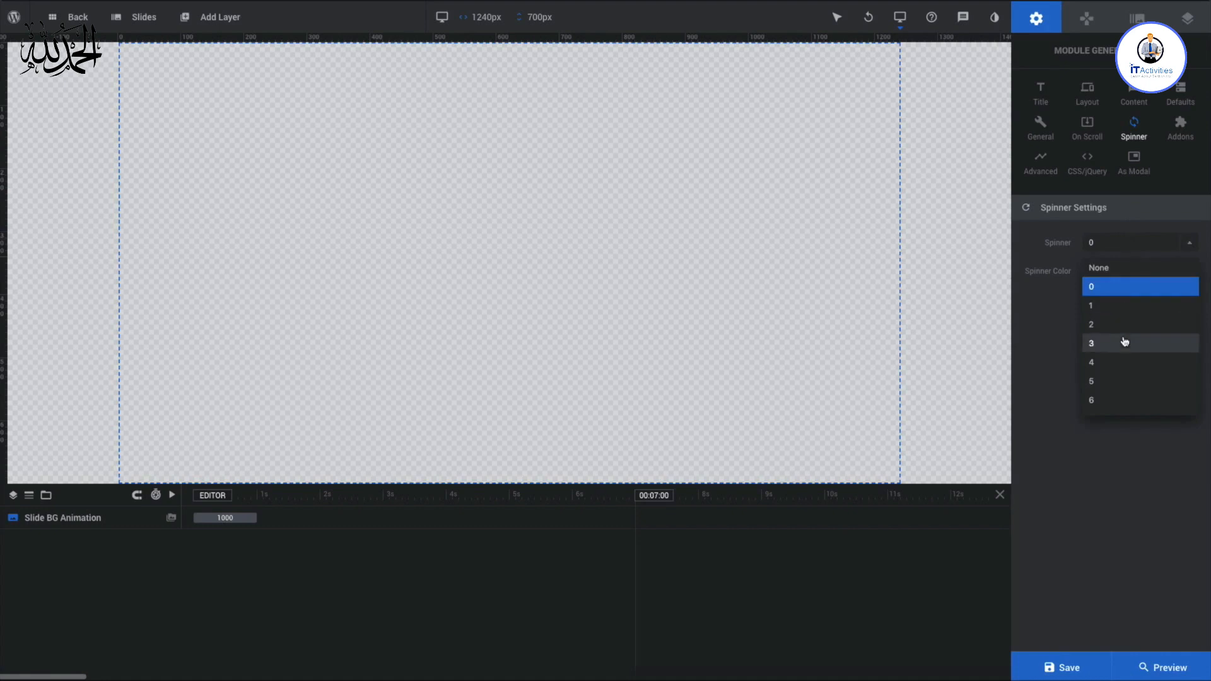
{"action": "scroll", "coordinate": [1122, 340], "scroll_direction": "down", "scroll_amount": 1}
{"action": "left_click", "coordinate": [1120, 357]}
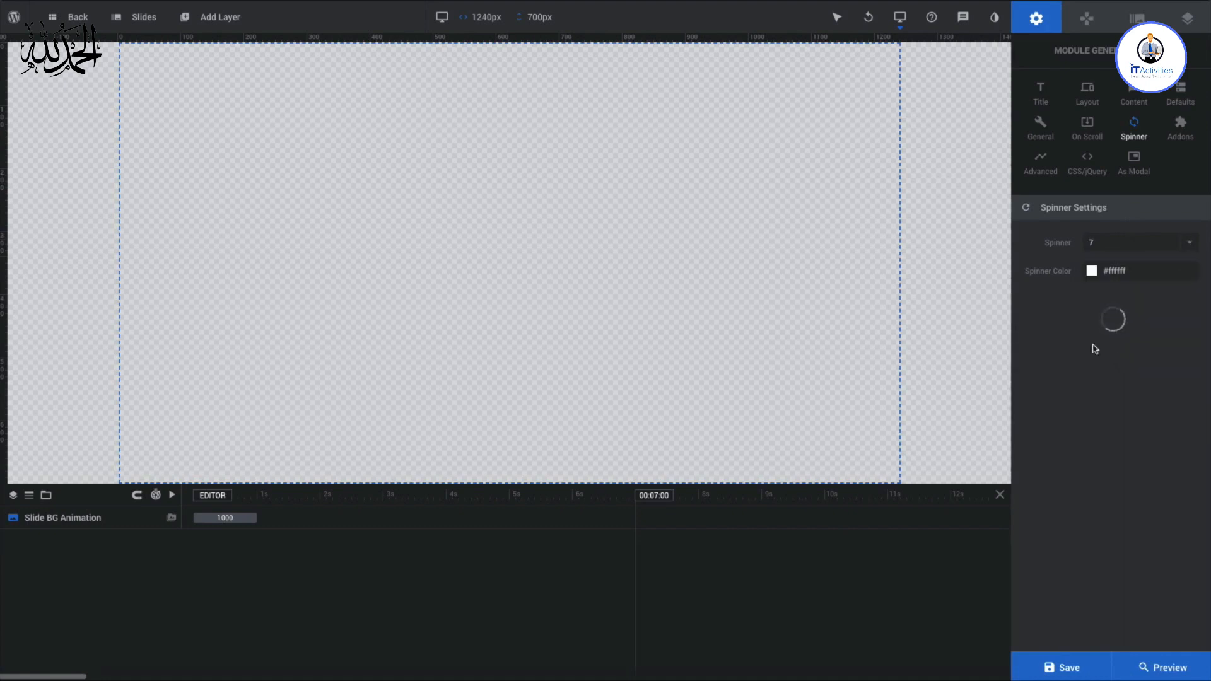
Step: Enable the progress bar with solid white color #ffffff, position Top and height 1
{"action": "left_click", "coordinate": [1088, 19]}
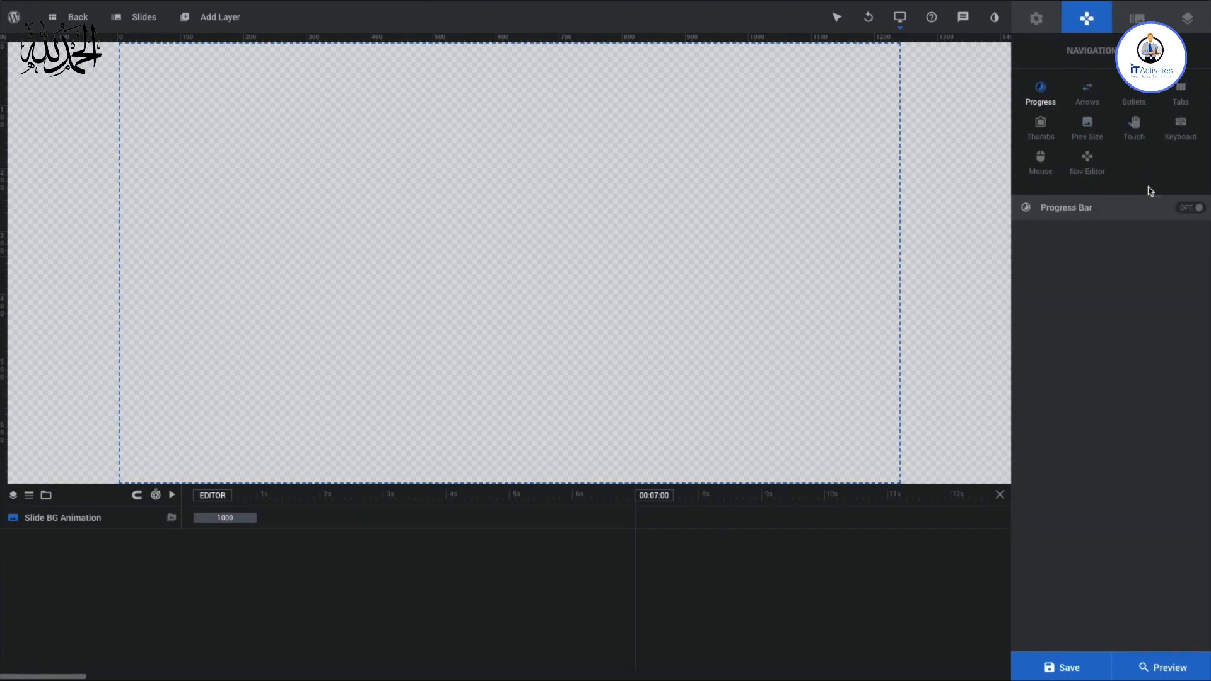
{"action": "left_click", "coordinate": [1185, 210]}
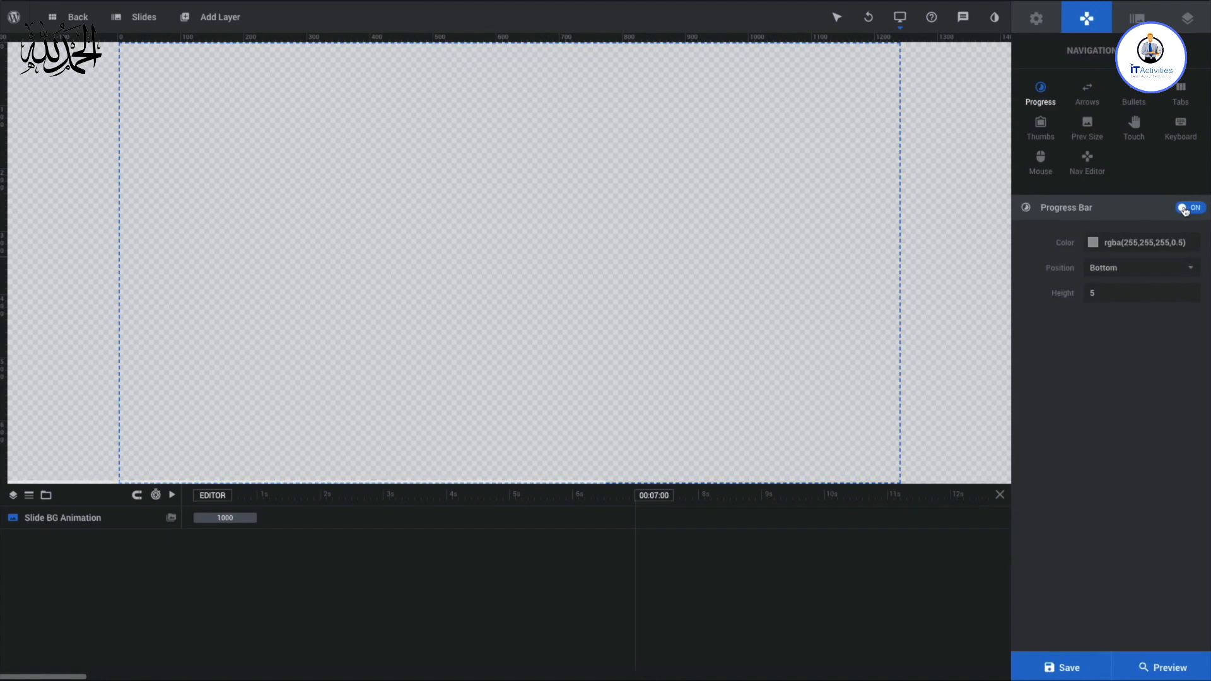
{"action": "left_click", "coordinate": [1143, 243]}
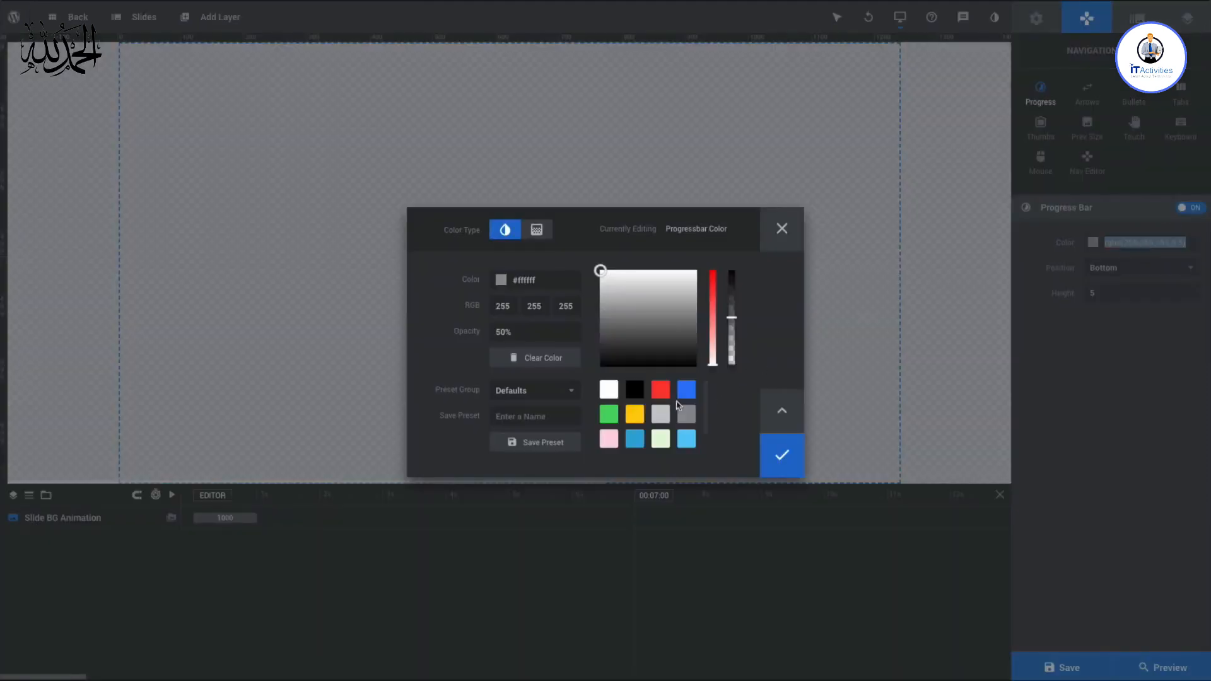
{"action": "left_click", "coordinate": [610, 397]}
{"action": "left_click", "coordinate": [783, 456]}
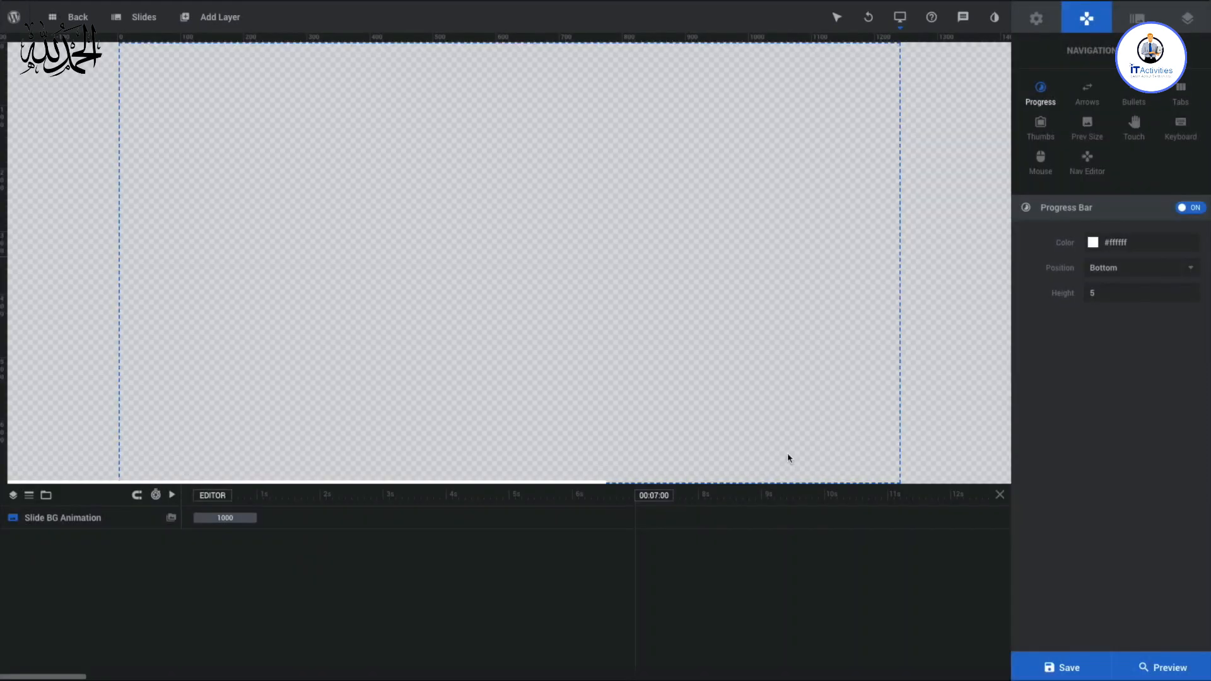
{"action": "left_click", "coordinate": [1106, 271]}
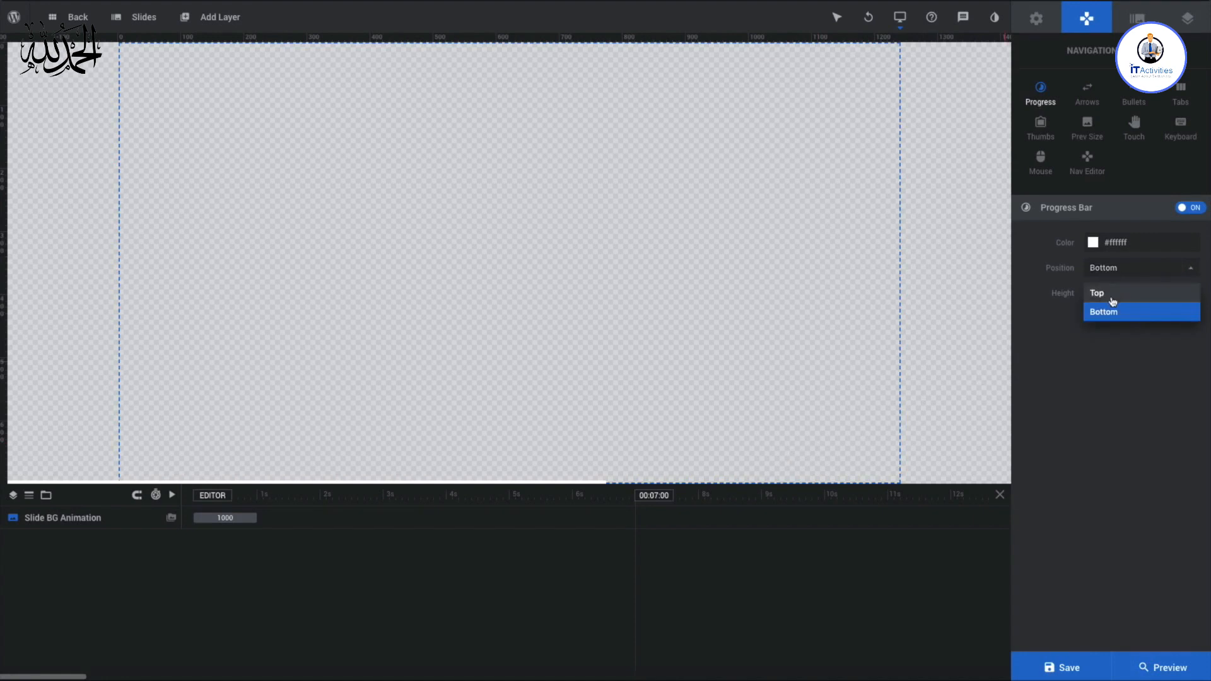
{"action": "left_click", "coordinate": [1119, 300]}
{"action": "type", "text": "1"}
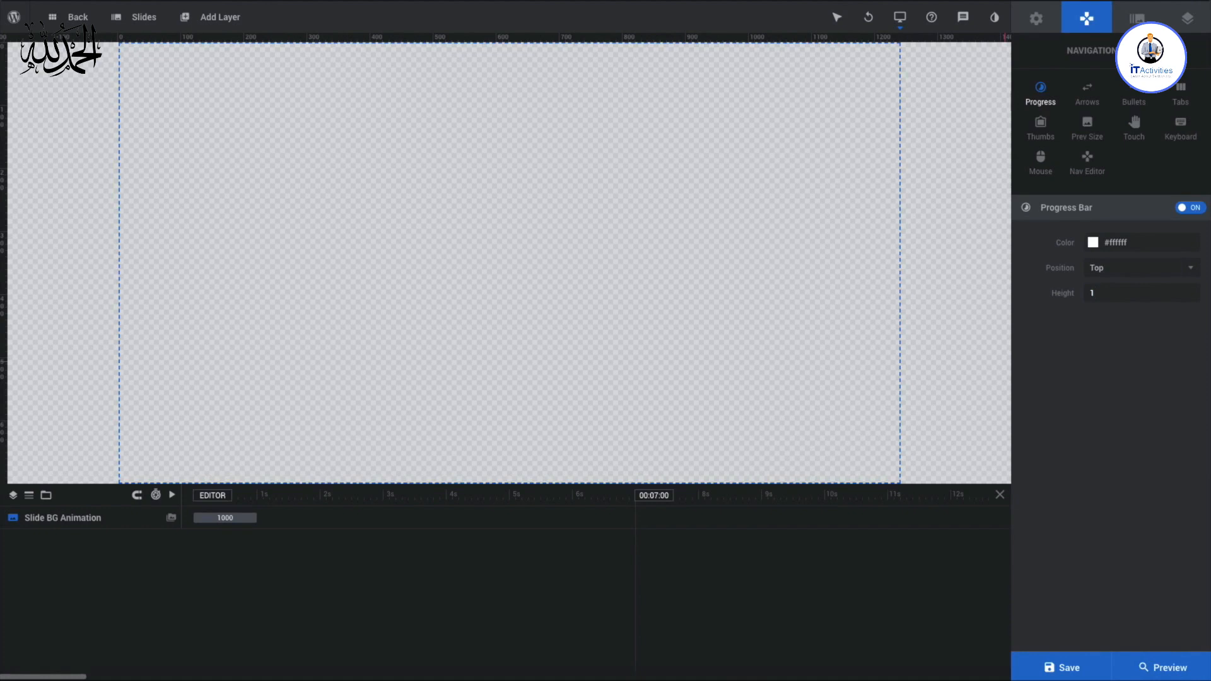
Step: Enable navigation arrows and choose the Uranus arrow style
{"action": "left_click", "coordinate": [1094, 102]}
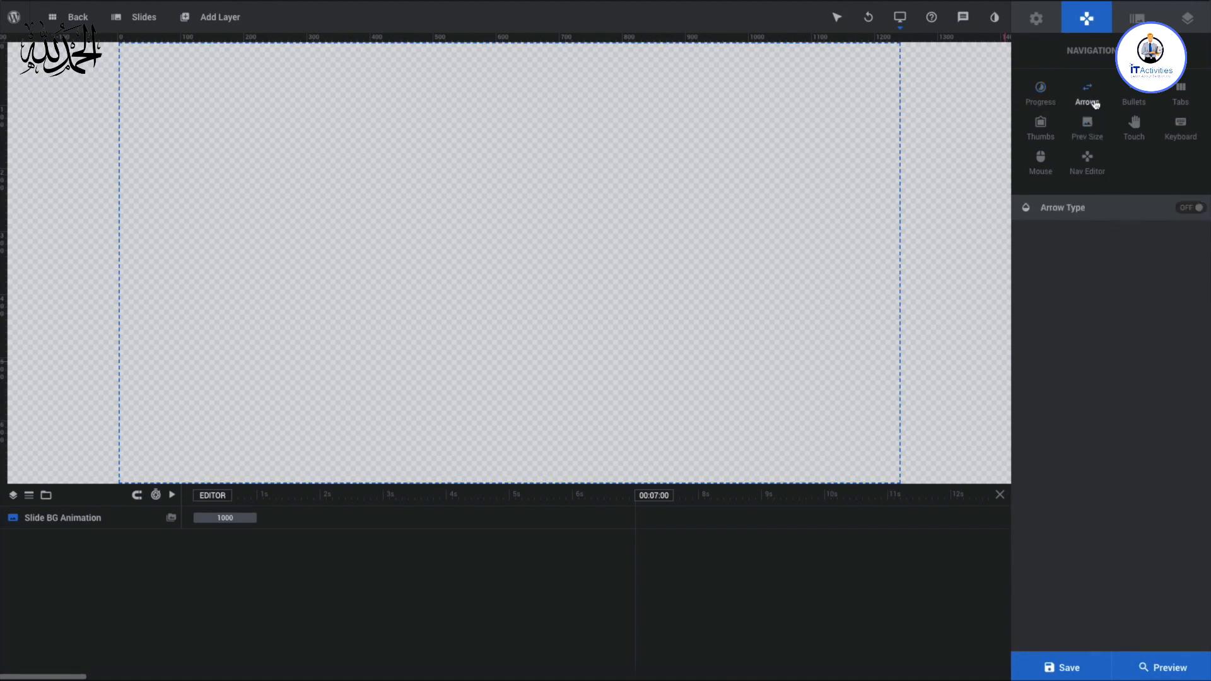
{"action": "left_click", "coordinate": [1194, 210]}
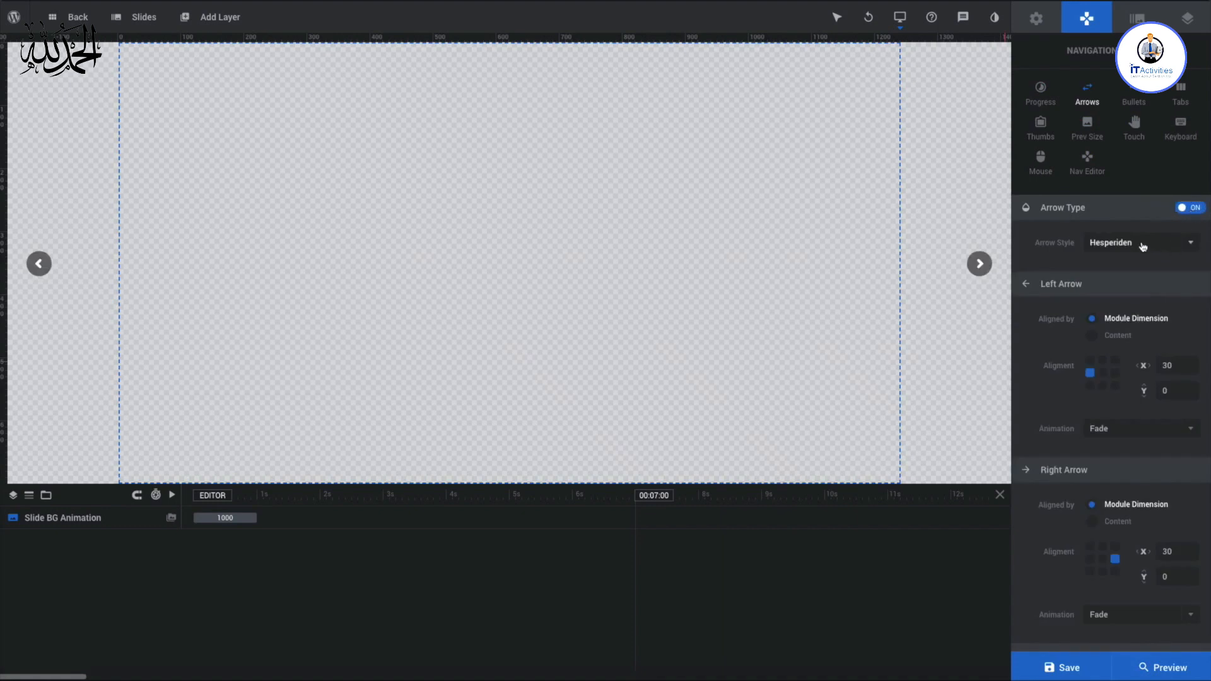
{"action": "left_click", "coordinate": [1143, 246]}
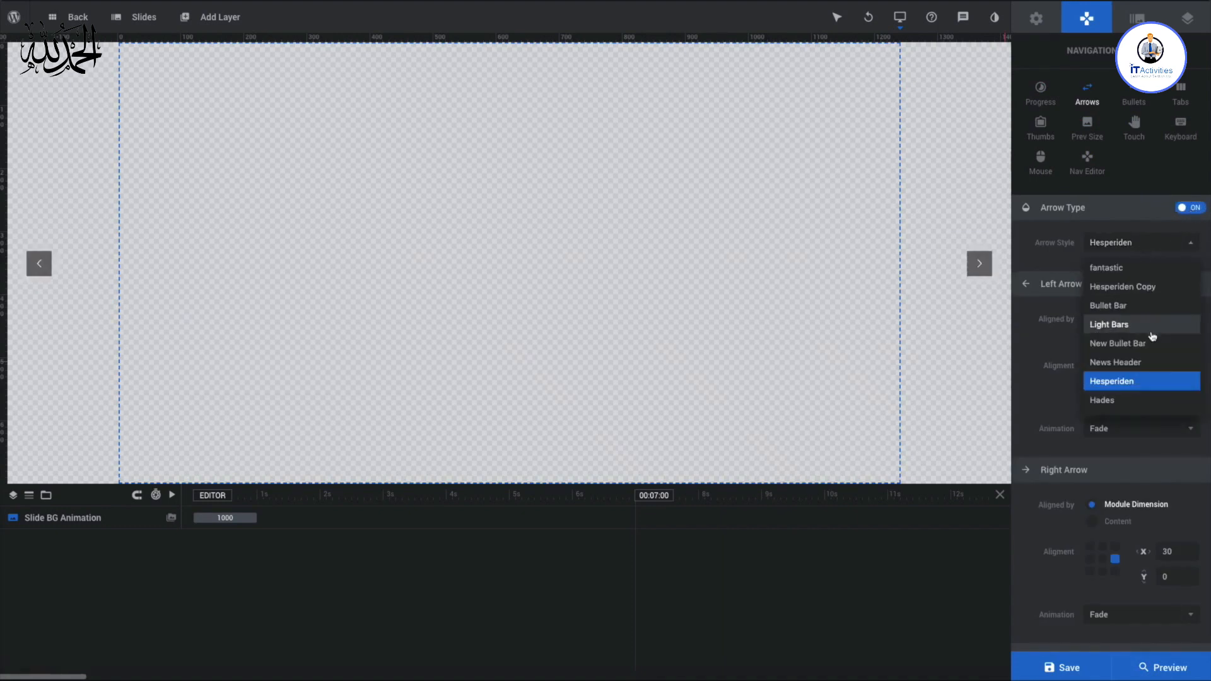
{"action": "scroll", "coordinate": [1153, 341], "scroll_direction": "down", "scroll_amount": 4}
{"action": "scroll", "coordinate": [1154, 341], "scroll_direction": "down", "scroll_amount": 2}
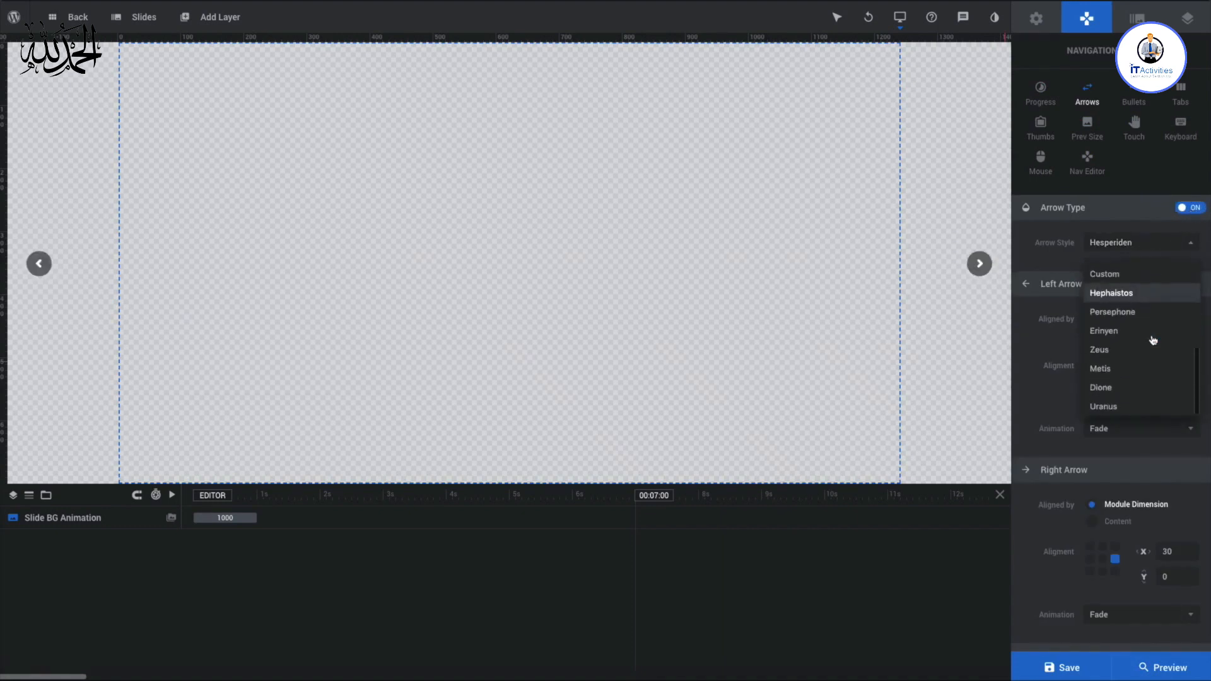
{"action": "left_click", "coordinate": [1143, 407]}
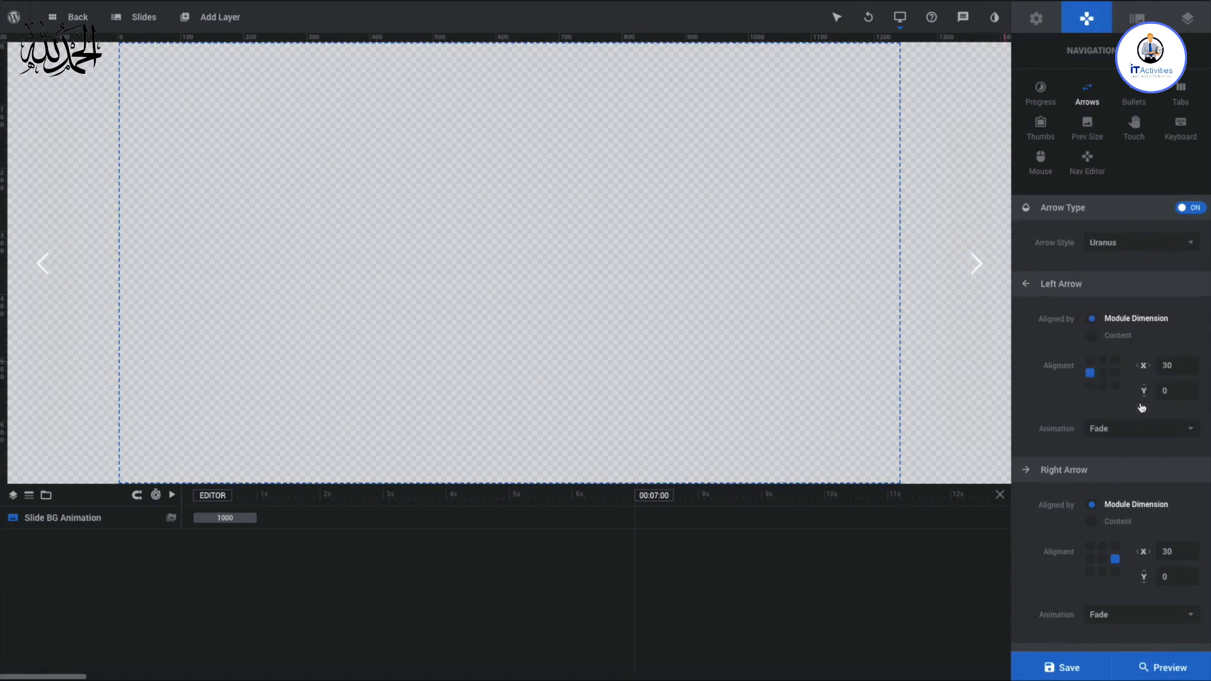
Step: Align the left arrow to the bottom center of the module with offsets X -25px and Y 20px
{"action": "scroll", "coordinate": [1142, 407], "scroll_direction": "down", "scroll_amount": 2}
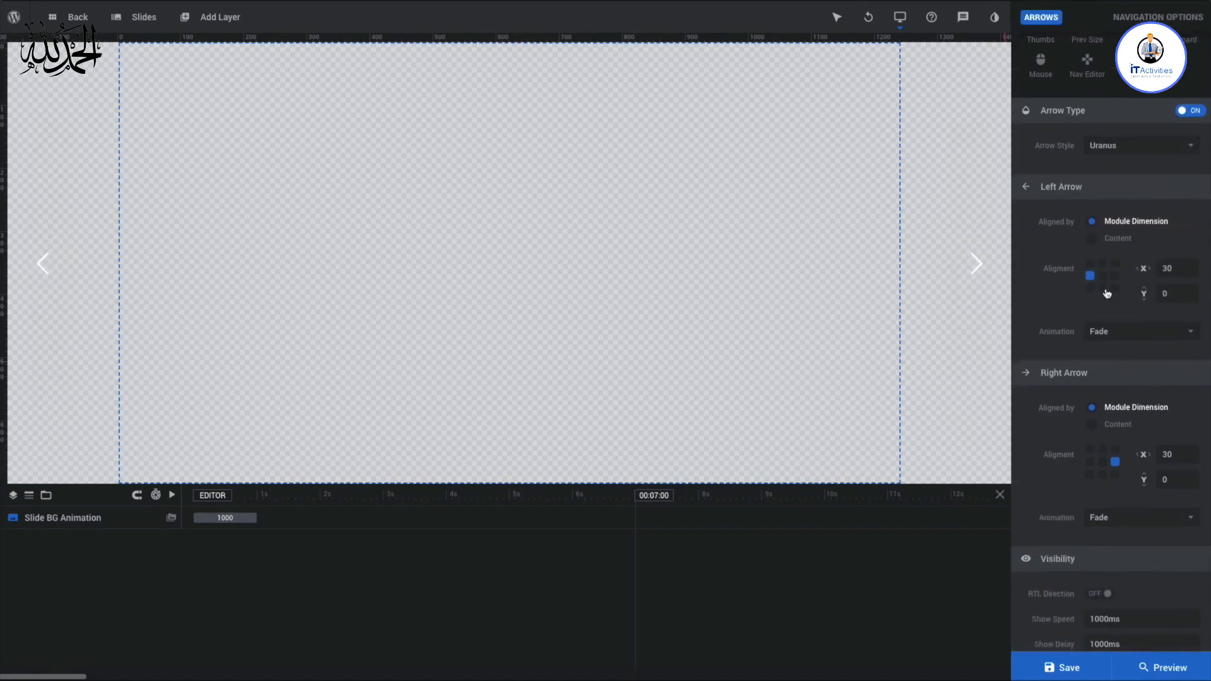
{"action": "left_click", "coordinate": [1103, 289]}
{"action": "left_click", "coordinate": [1177, 269]}
{"action": "type", "text": "-25"}
{"action": "key", "text": "Tab"}
{"action": "type", "text": "20px"}
Step: Align the right arrow to the bottom center of the module with offsets X 25px and Y 20px
{"action": "left_click", "coordinate": [1103, 474]}
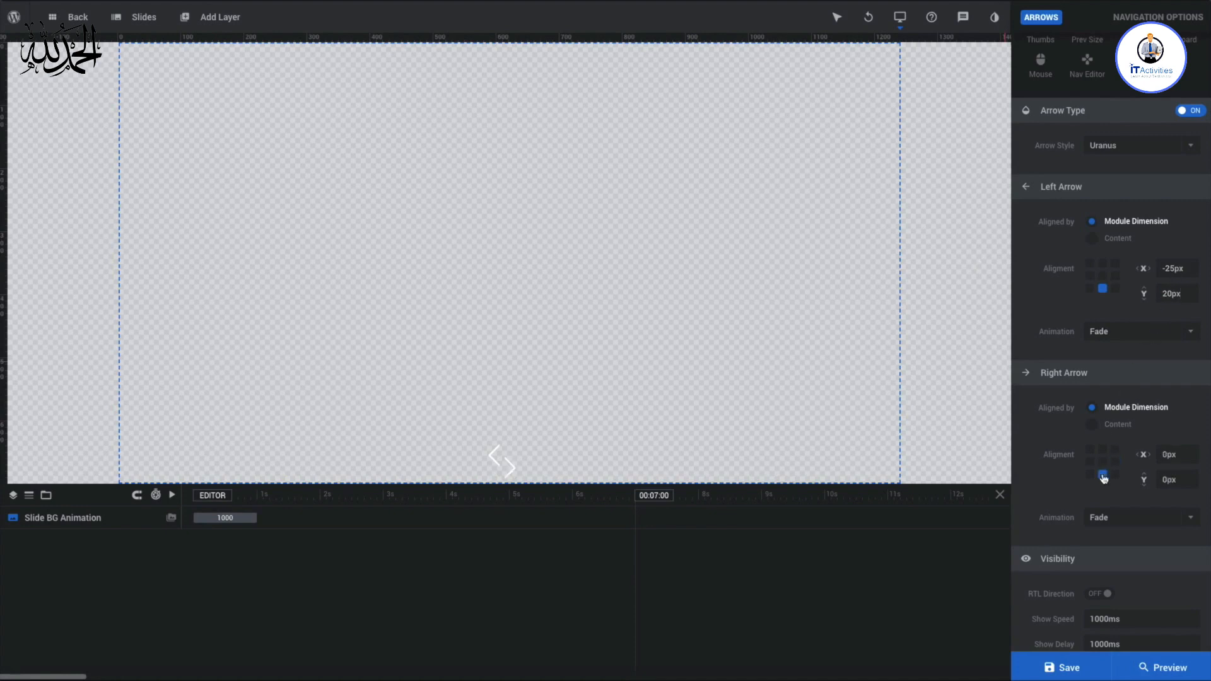
{"action": "left_click_drag", "start_coordinate": [1165, 458], "coordinate": [1175, 457]}
{"action": "type", "text": "25px"}
{"action": "key", "text": "Tab"}
{"action": "type", "text": "20px"}
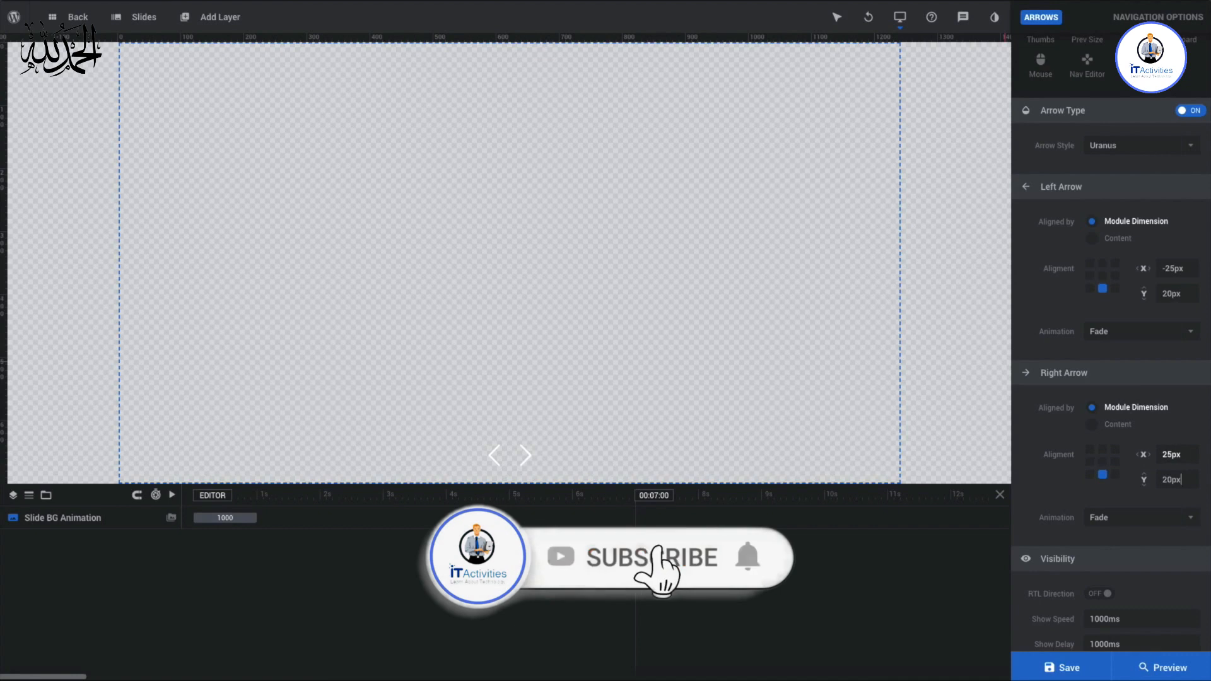
Step: Set the arrows' navigation style to height 40, font size 25 and width 40
{"action": "scroll", "coordinate": [1170, 459], "scroll_direction": "down", "scroll_amount": 4}
{"action": "scroll", "coordinate": [1171, 459], "scroll_direction": "down", "scroll_amount": 4}
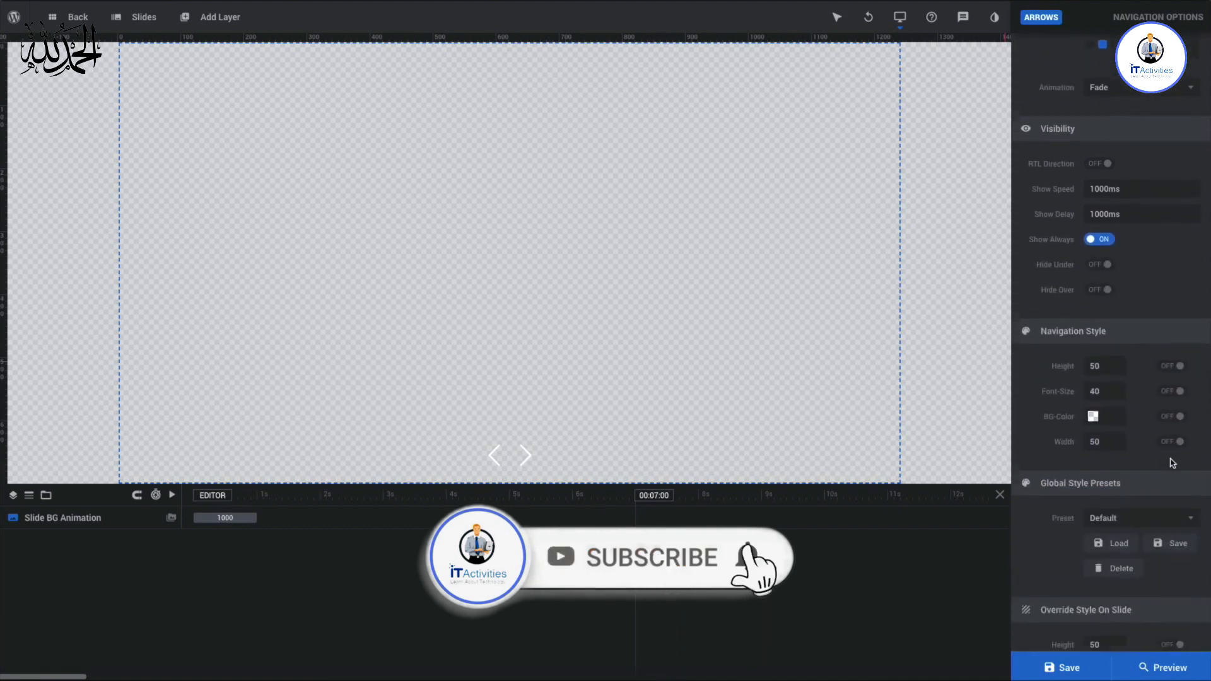
{"action": "double_click", "coordinate": [1120, 340]}
{"action": "type", "text": "40"}
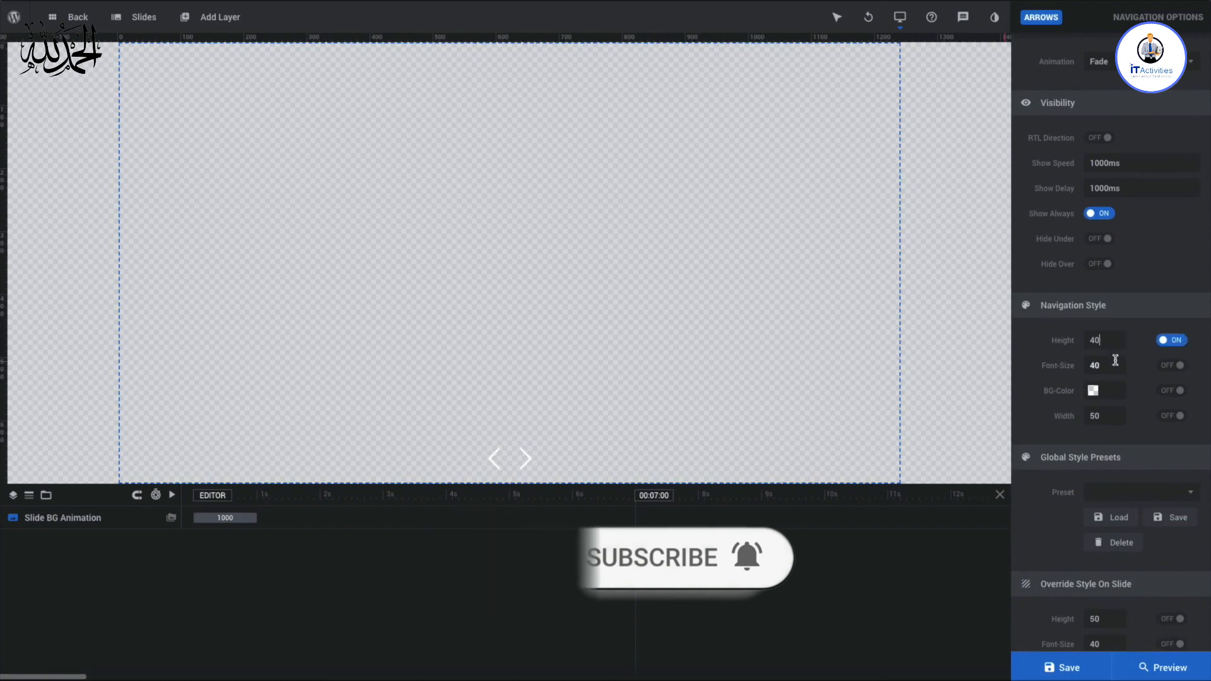
{"action": "double_click", "coordinate": [1116, 365]}
{"action": "type", "text": "25"}
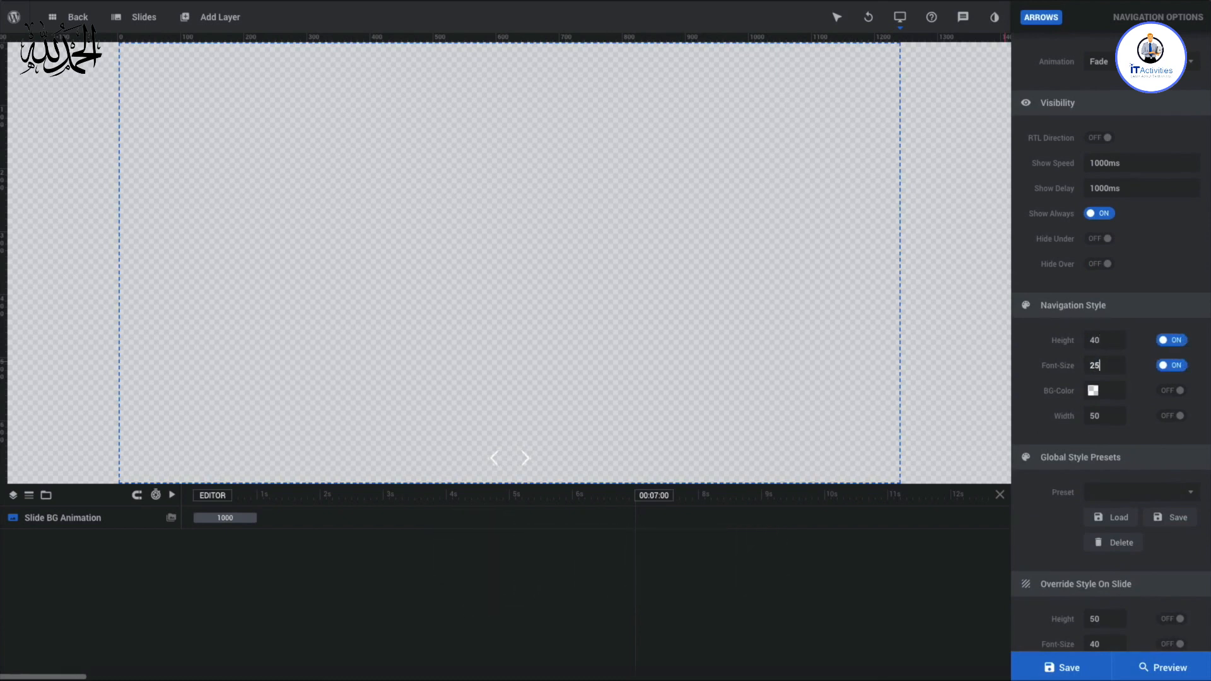
{"action": "double_click", "coordinate": [1115, 415]}
{"action": "type", "text": "40"}
{"action": "scroll", "coordinate": [1101, 439], "scroll_direction": "up", "scroll_amount": 10}
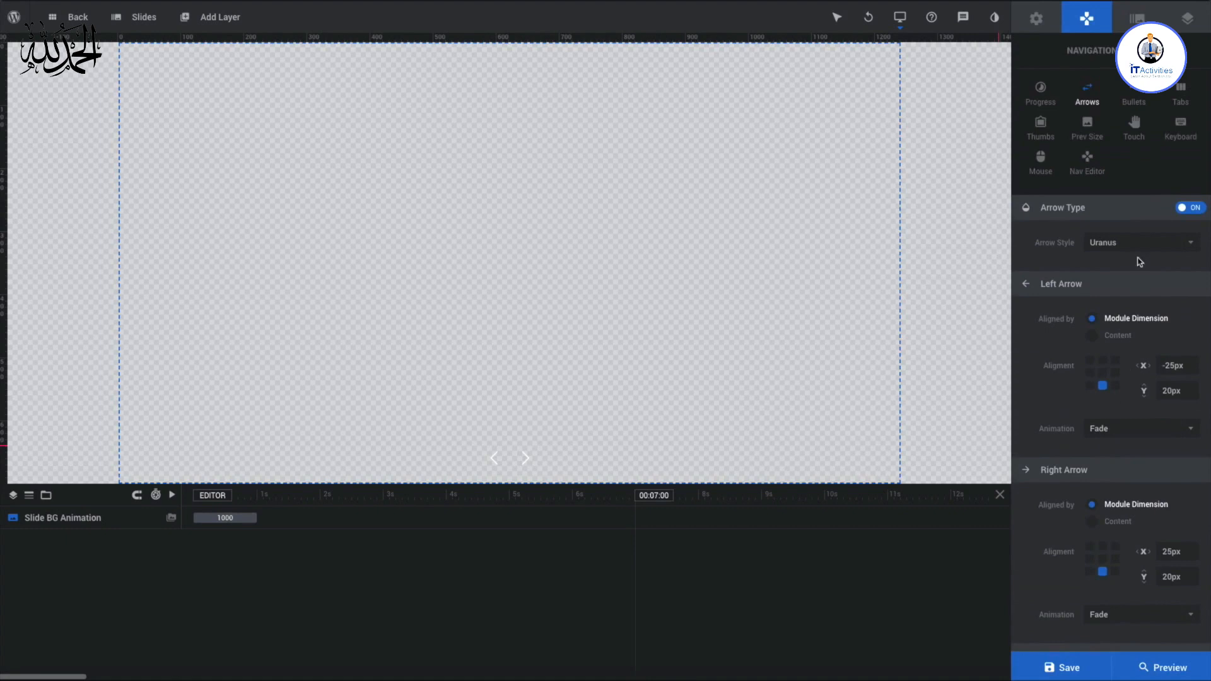
Step: Set the slide's background source type to Image
{"action": "left_click", "coordinate": [1138, 19]}
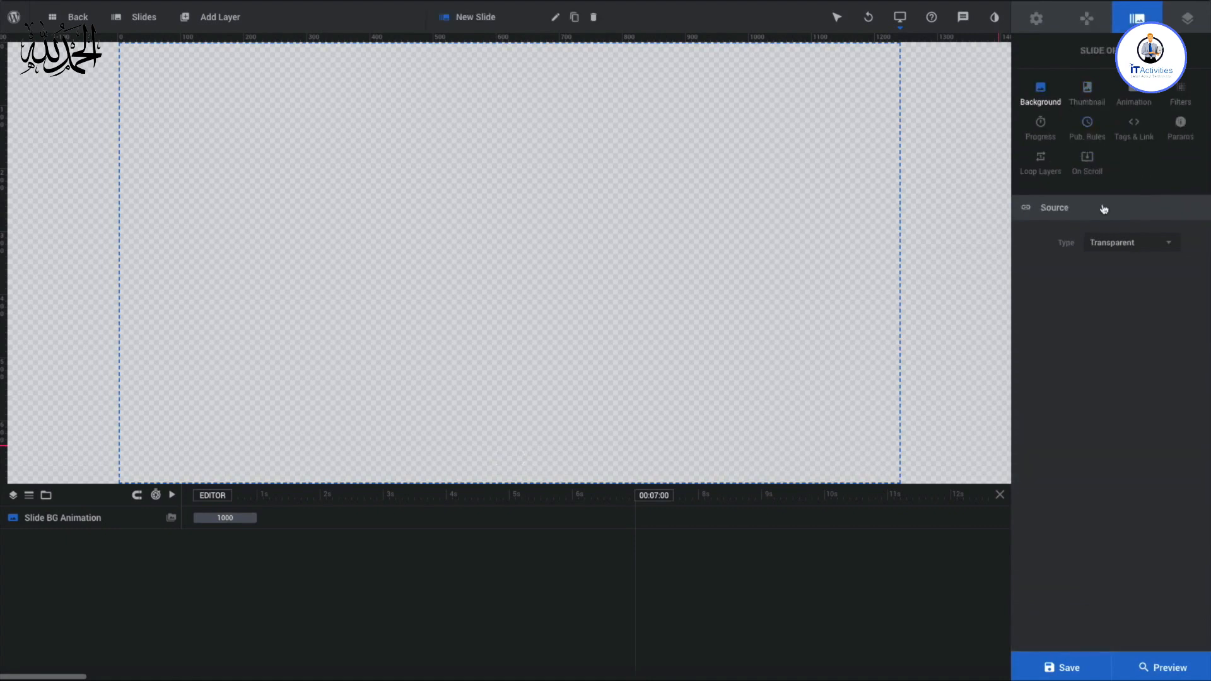
{"action": "left_click", "coordinate": [1109, 248]}
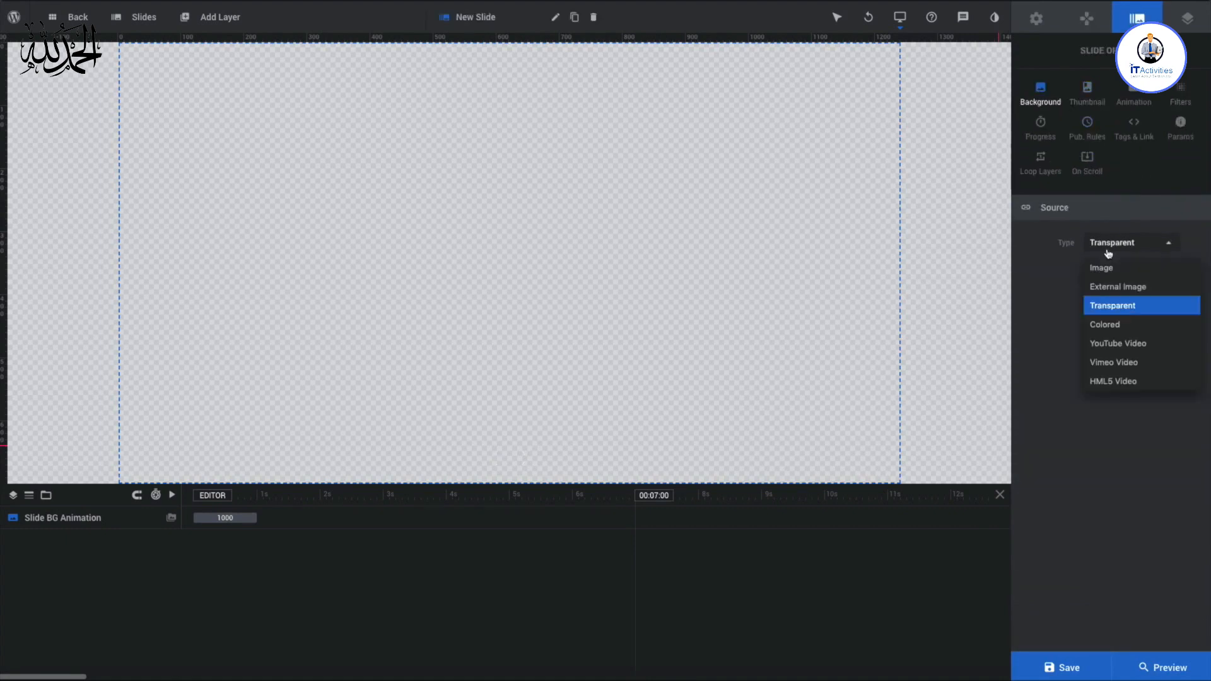
{"action": "left_click", "coordinate": [1139, 276]}
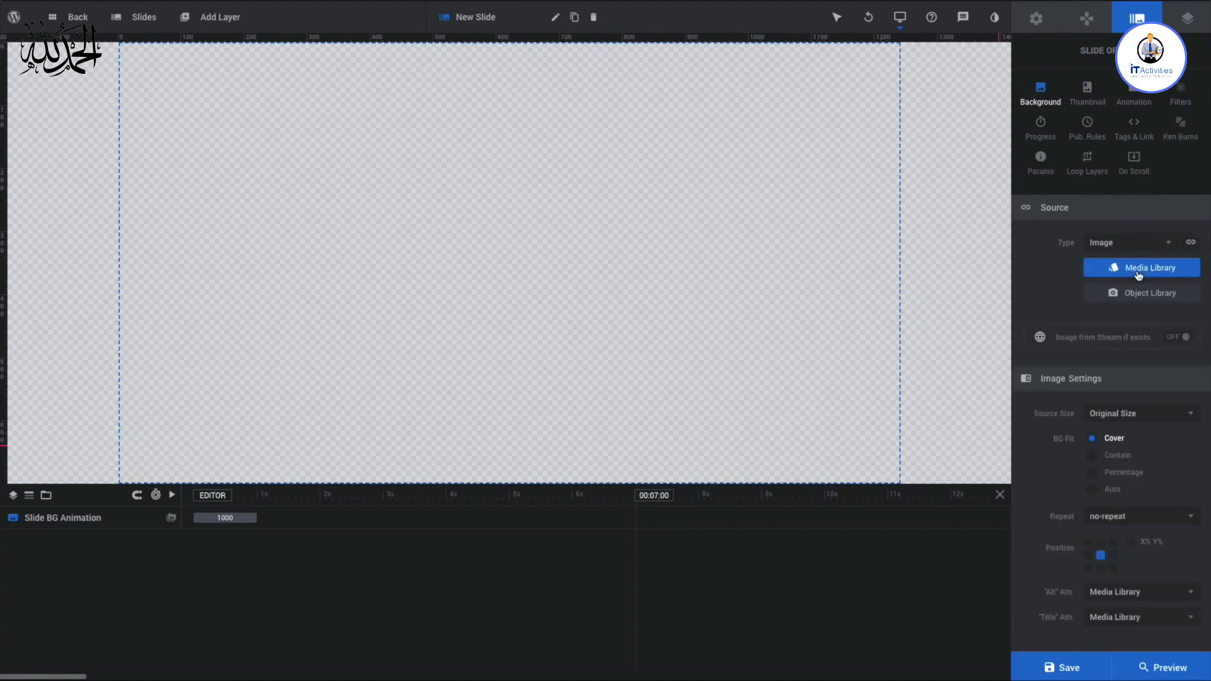
Step: Browse the object library for the slide's background image, showing all images on one page
{"action": "left_click", "coordinate": [1168, 302]}
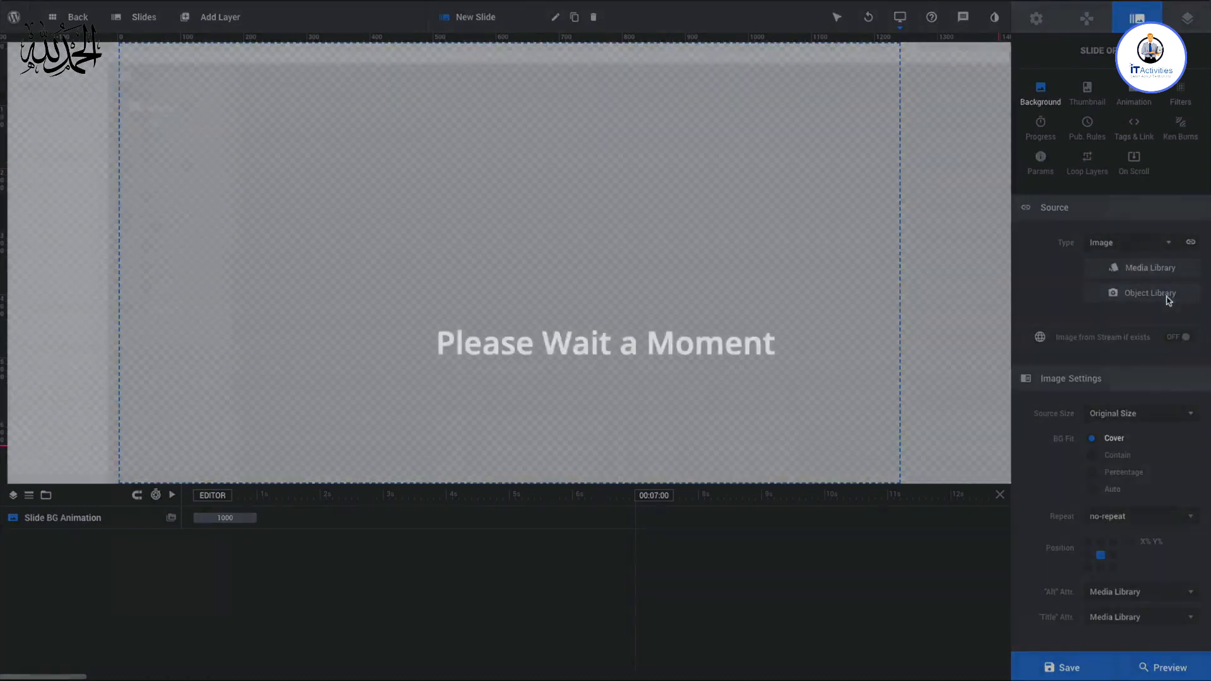
{"action": "left_click", "coordinate": [1118, 661]}
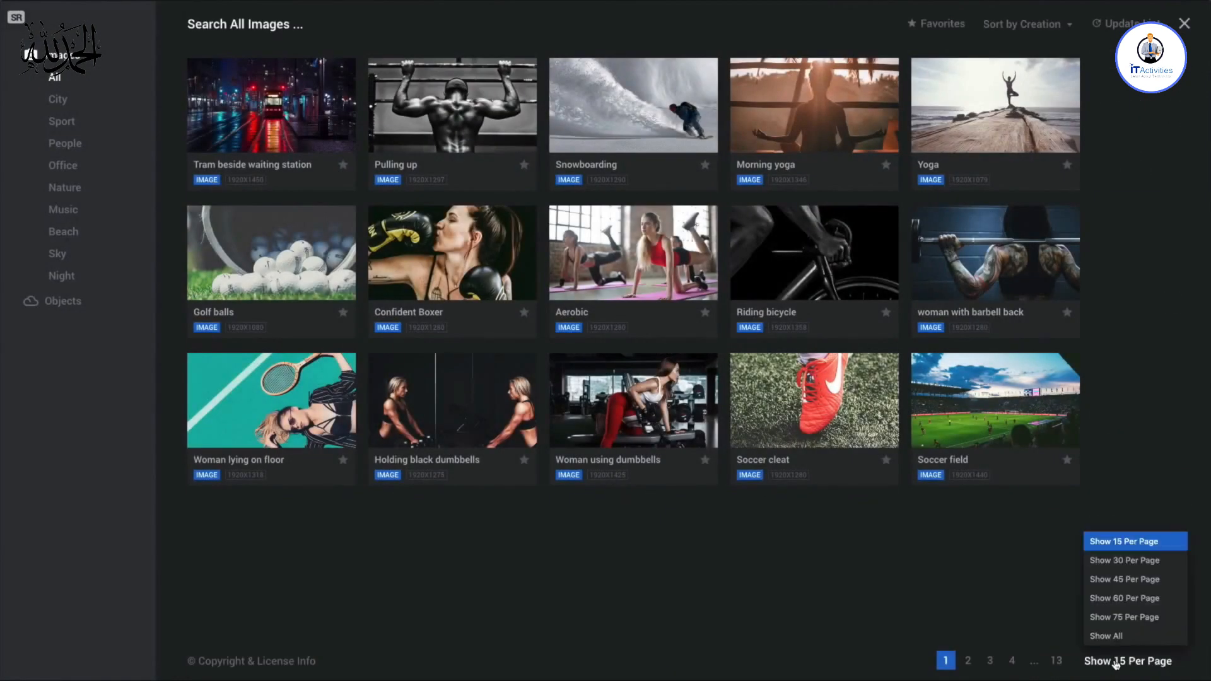
{"action": "left_click", "coordinate": [1118, 636]}
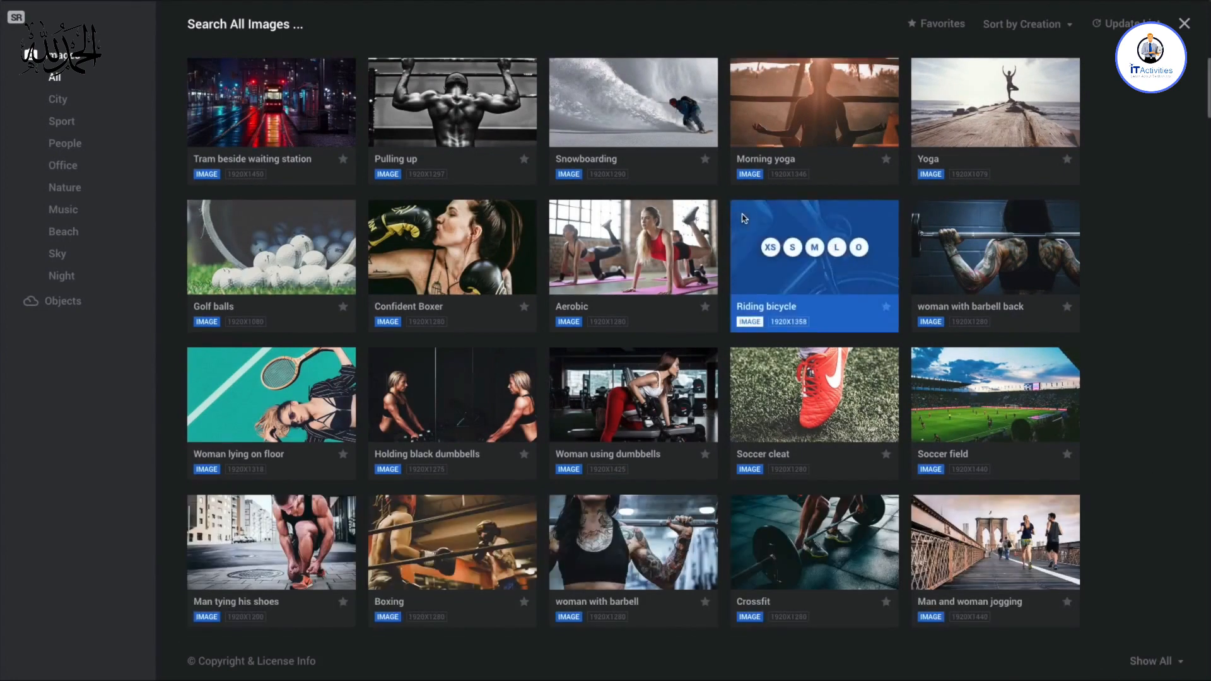
{"action": "scroll", "coordinate": [743, 218], "scroll_direction": "down", "scroll_amount": 10}
{"action": "scroll", "coordinate": [743, 218], "scroll_direction": "down", "scroll_amount": 5}
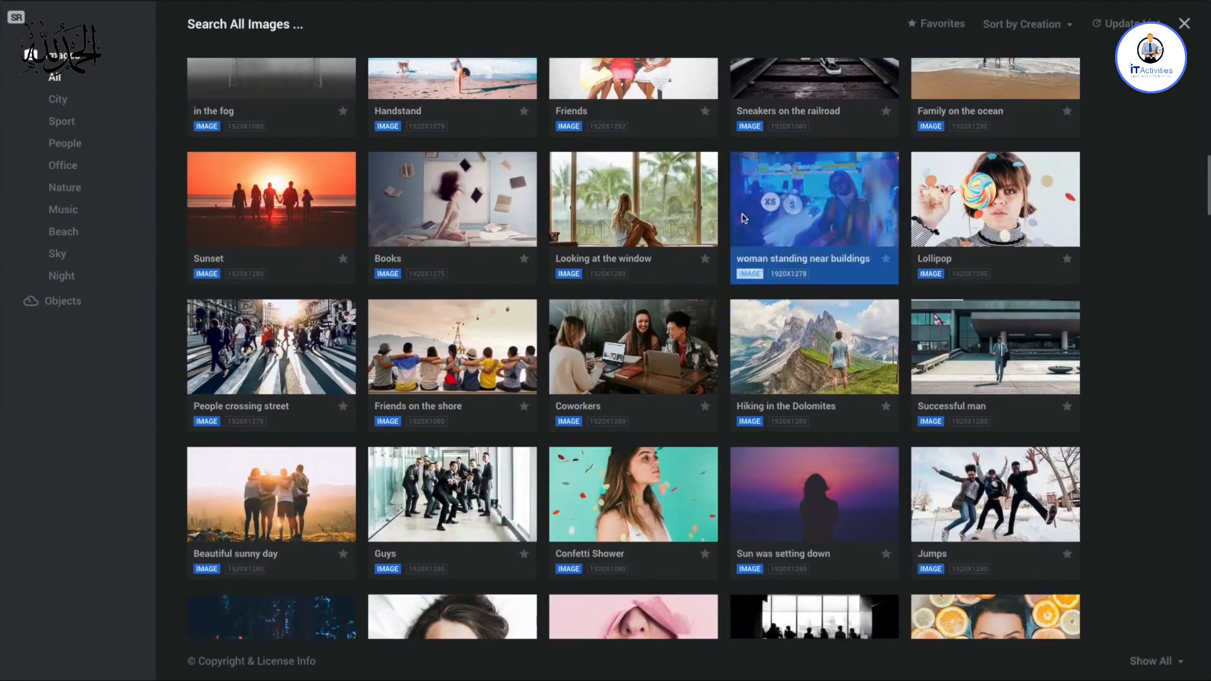
Step: Search the library for "beach" and apply the image titled "Beach" in original size as the slide background
{"action": "left_click", "coordinate": [317, 30]}
{"action": "type", "text": "beach"}
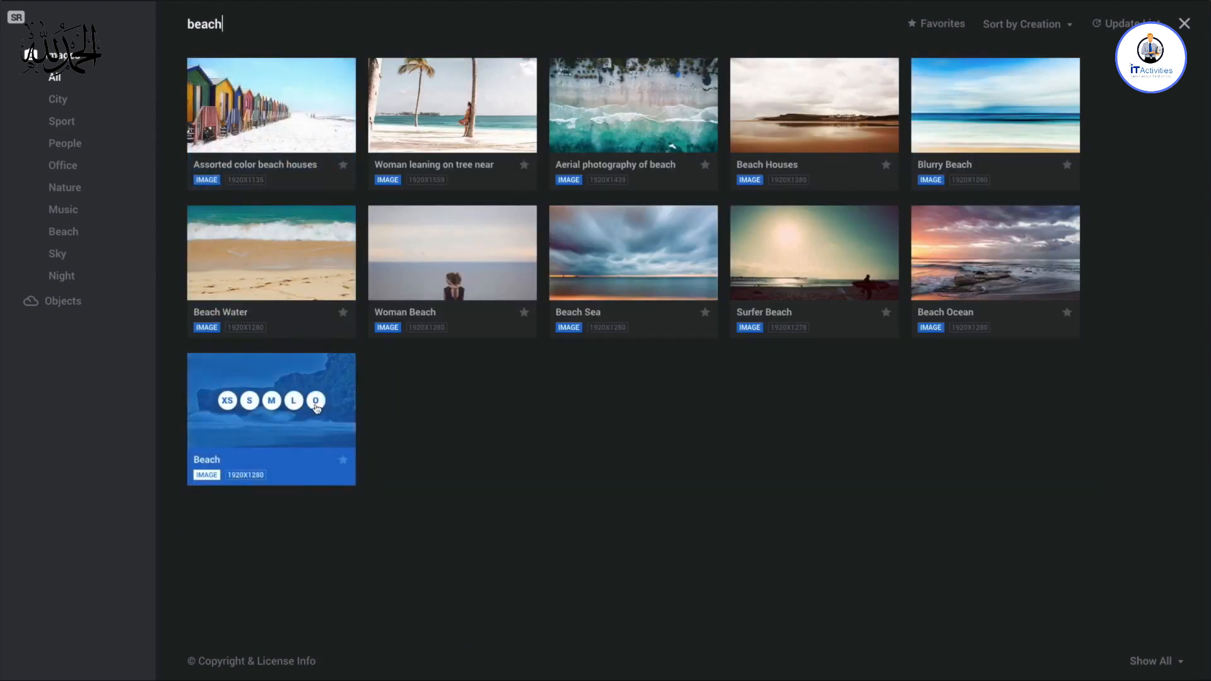
{"action": "left_click", "coordinate": [316, 402]}
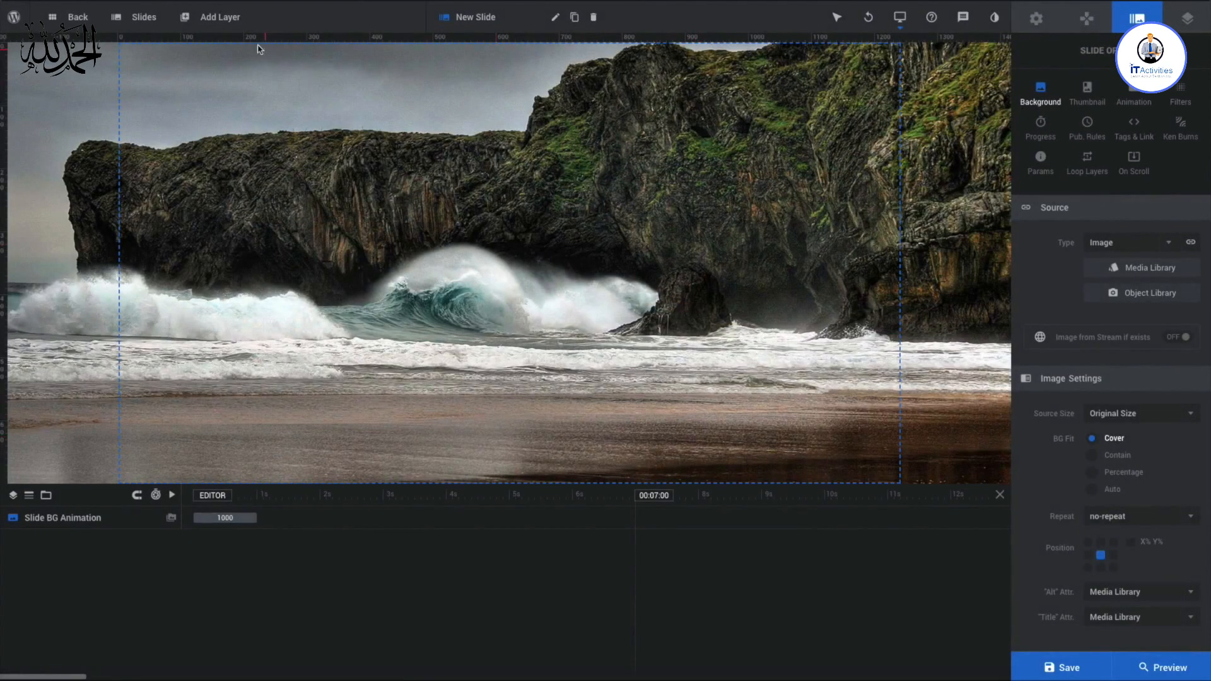
Step: Add a shape layer to the slide with the Cover size preset and layer alignment set to Scene
{"action": "mouse_move", "coordinate": [224, 24]}
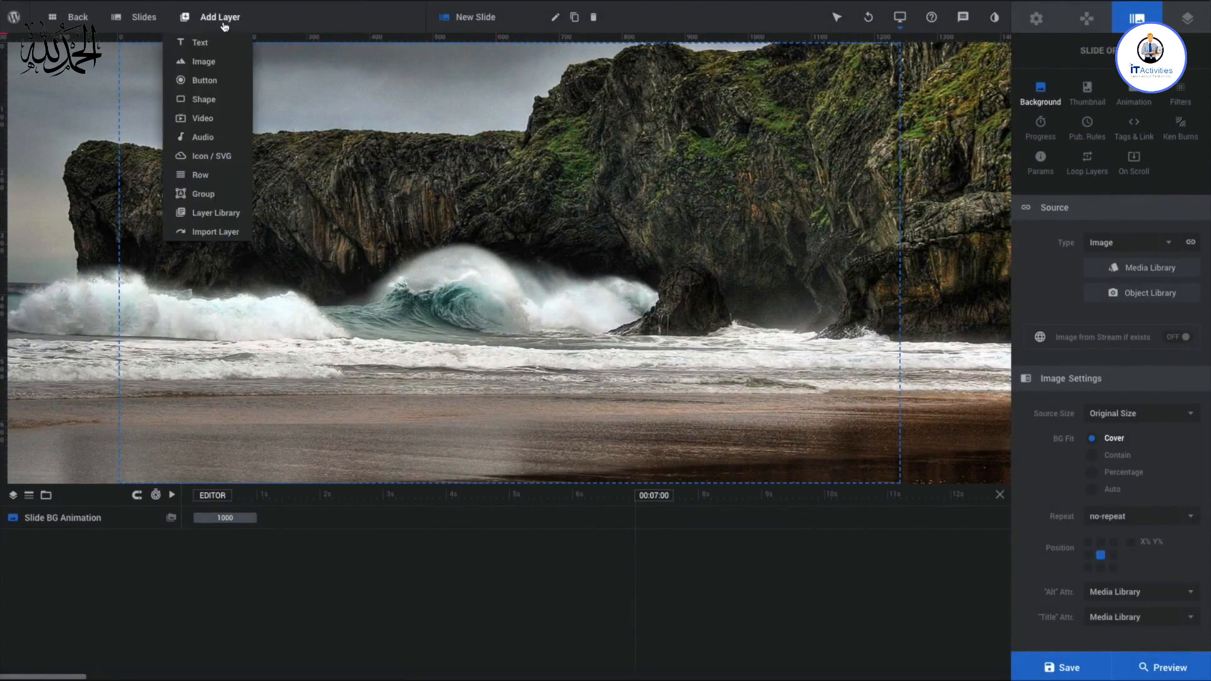
{"action": "left_click", "coordinate": [205, 101]}
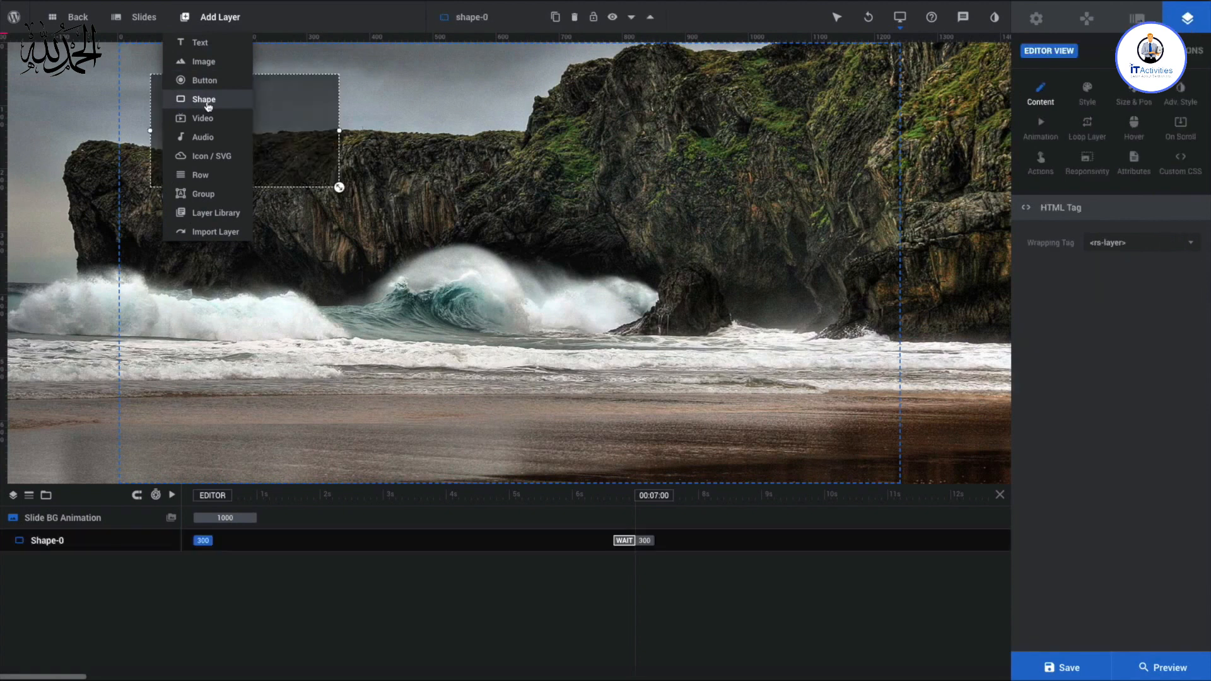
{"action": "left_click", "coordinate": [1134, 98]}
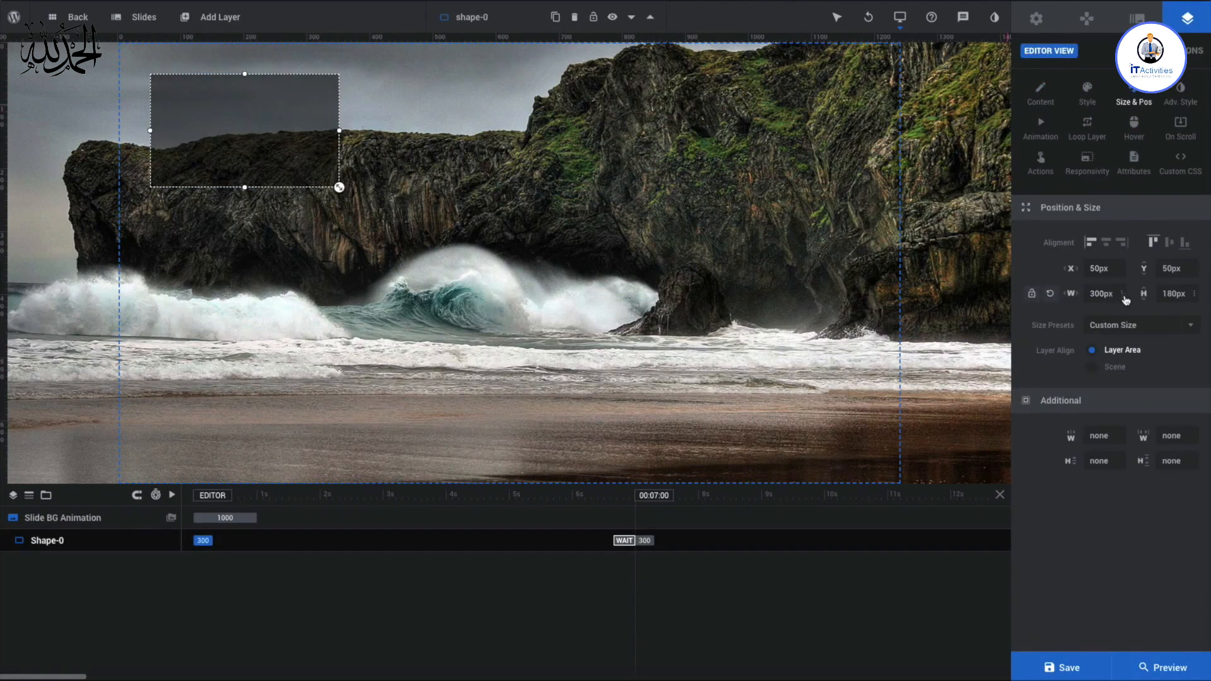
{"action": "left_click", "coordinate": [1129, 326]}
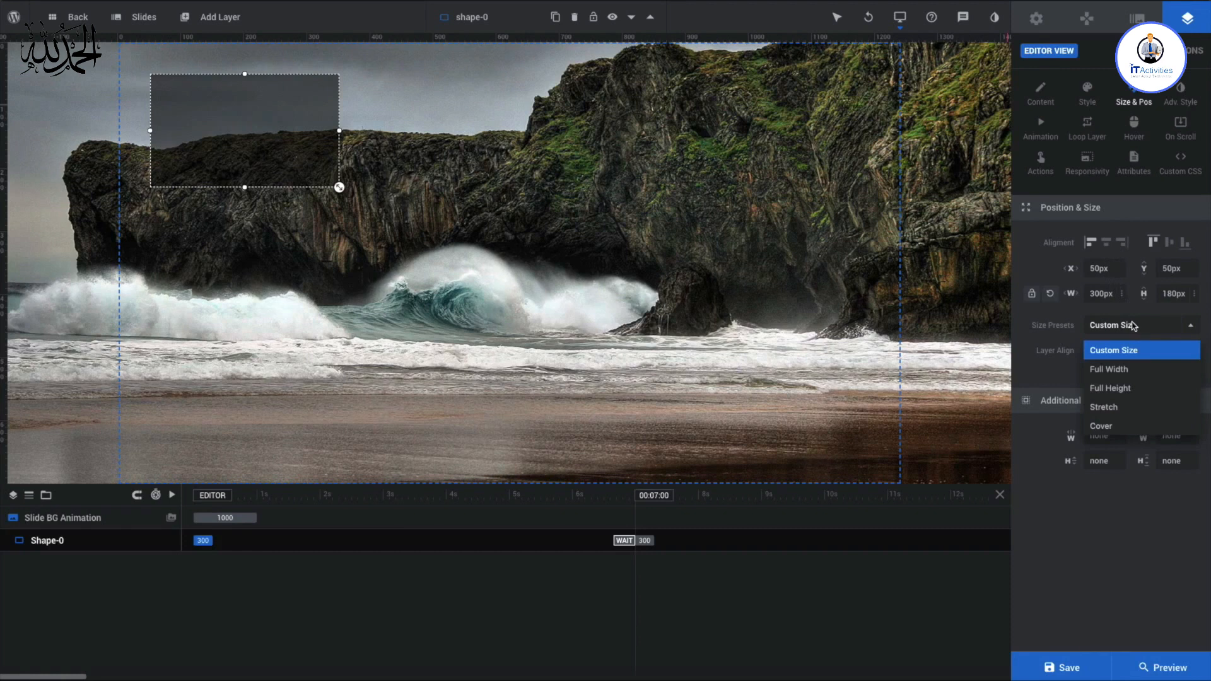
{"action": "left_click", "coordinate": [1130, 427]}
{"action": "left_click", "coordinate": [1095, 371]}
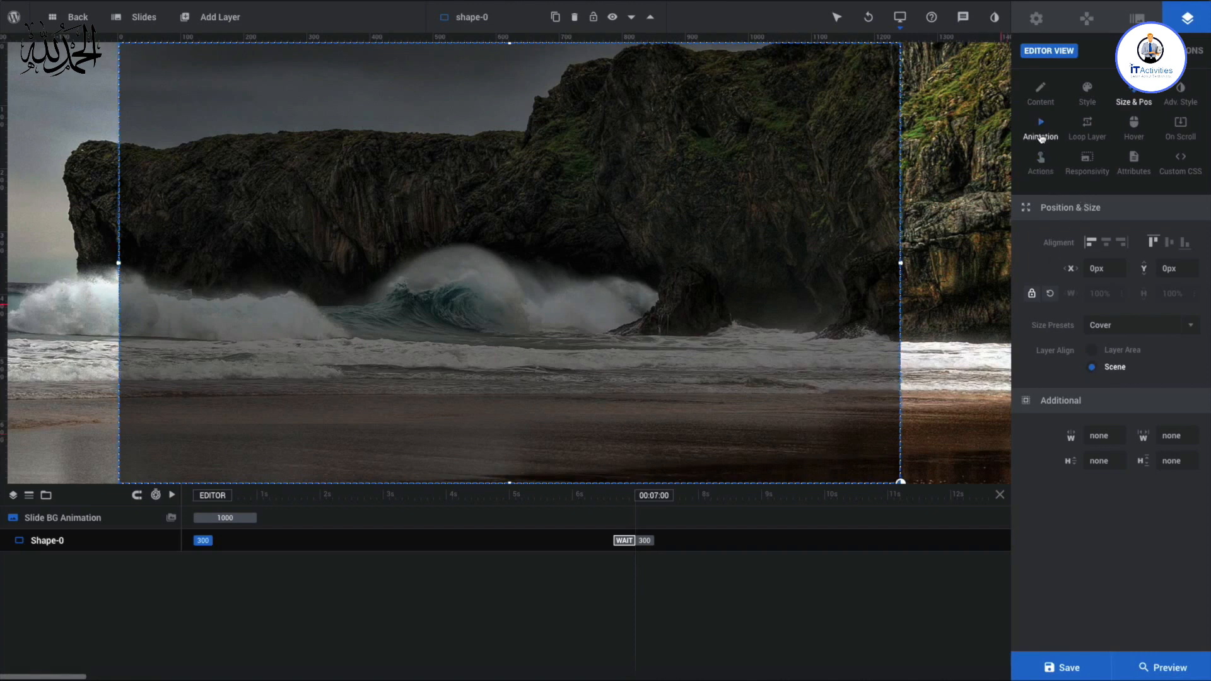
Step: Set the shape layer's animation duration to 750 for the IN Anim To keyframe and 1000 for the OUT keyframe
{"action": "left_click", "coordinate": [1042, 135]}
{"action": "double_click", "coordinate": [1118, 392]}
{"action": "type", "text": "750"}
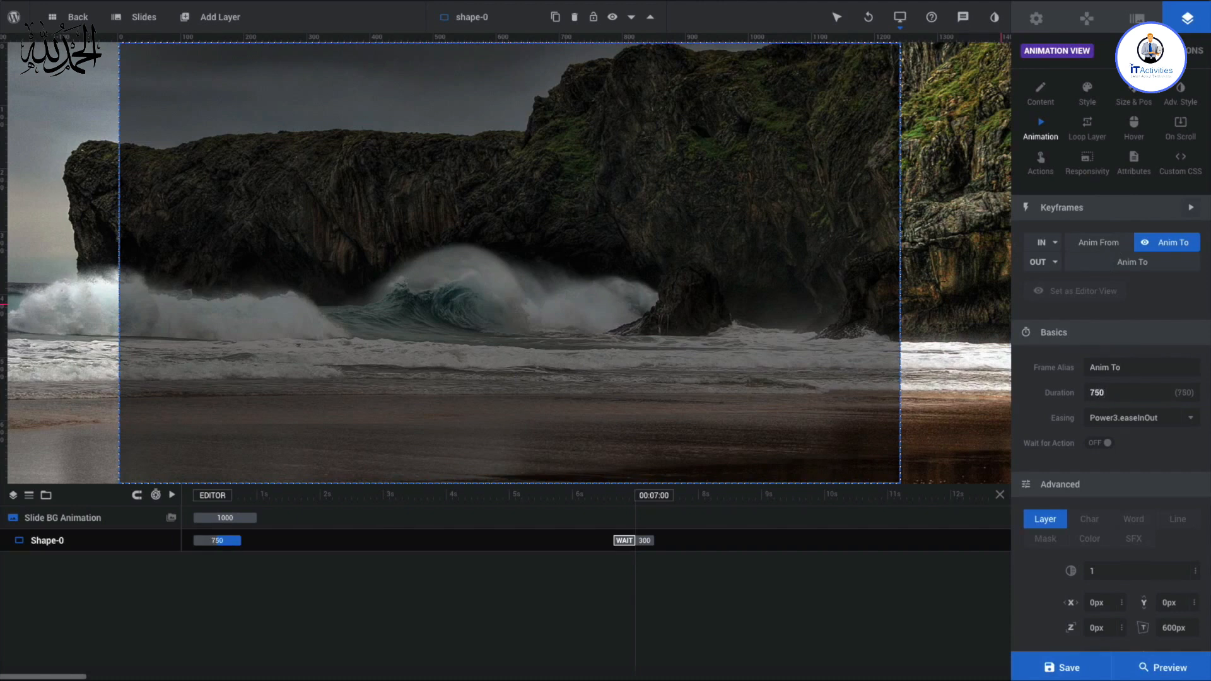
{"action": "left_click", "coordinate": [1138, 263]}
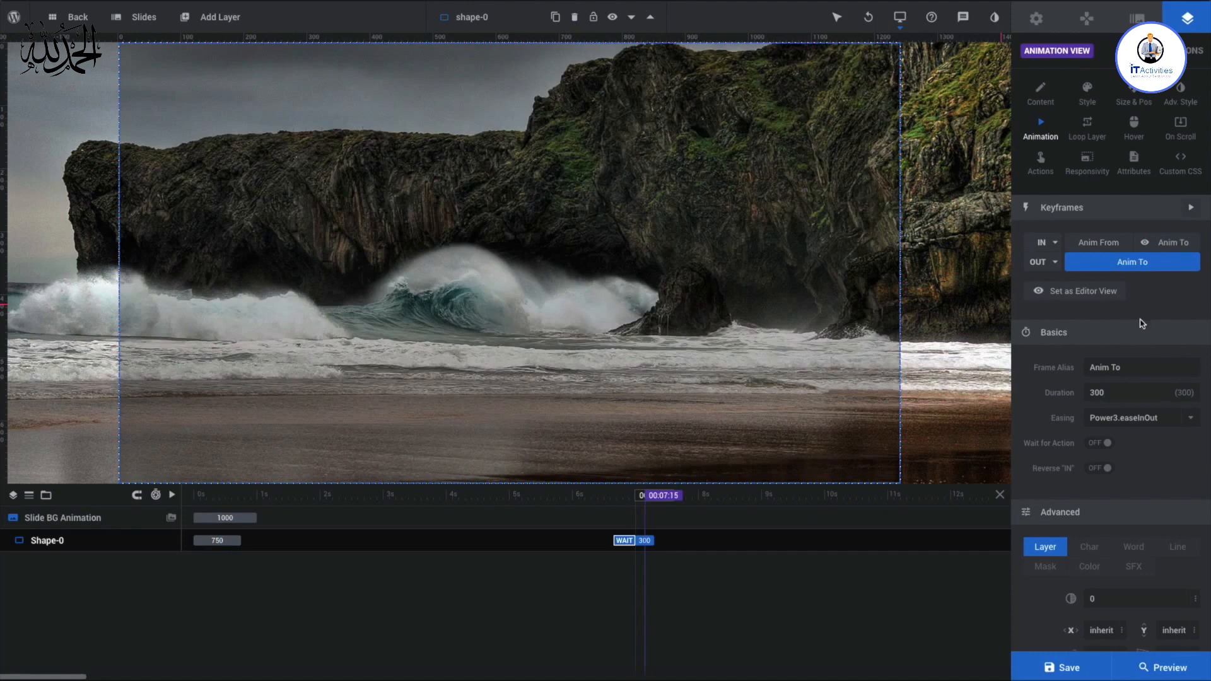
{"action": "left_click", "coordinate": [1131, 388]}
{"action": "type", "text": "1000"}
{"action": "key", "text": "Return"}
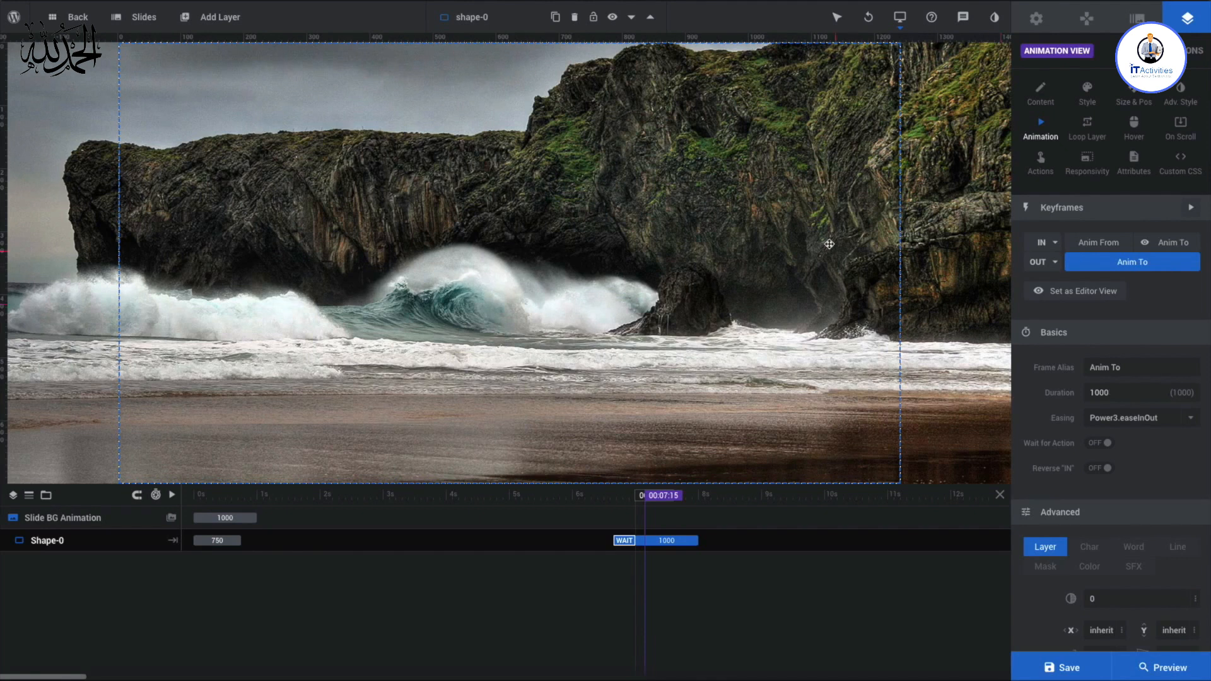
{"action": "left_click", "coordinate": [949, 220]}
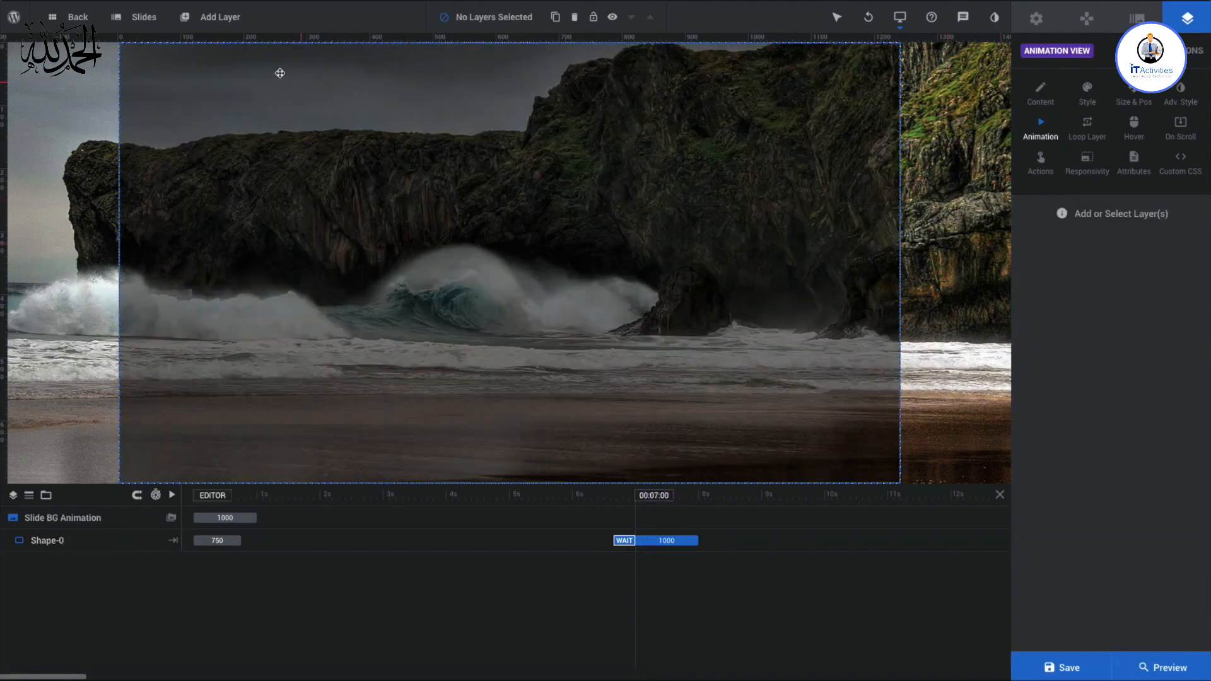
Step: Add a Quick Style Headline text layer using the thin Montserrat 100px, weight 100 headline style
{"action": "mouse_move", "coordinate": [208, 22]}
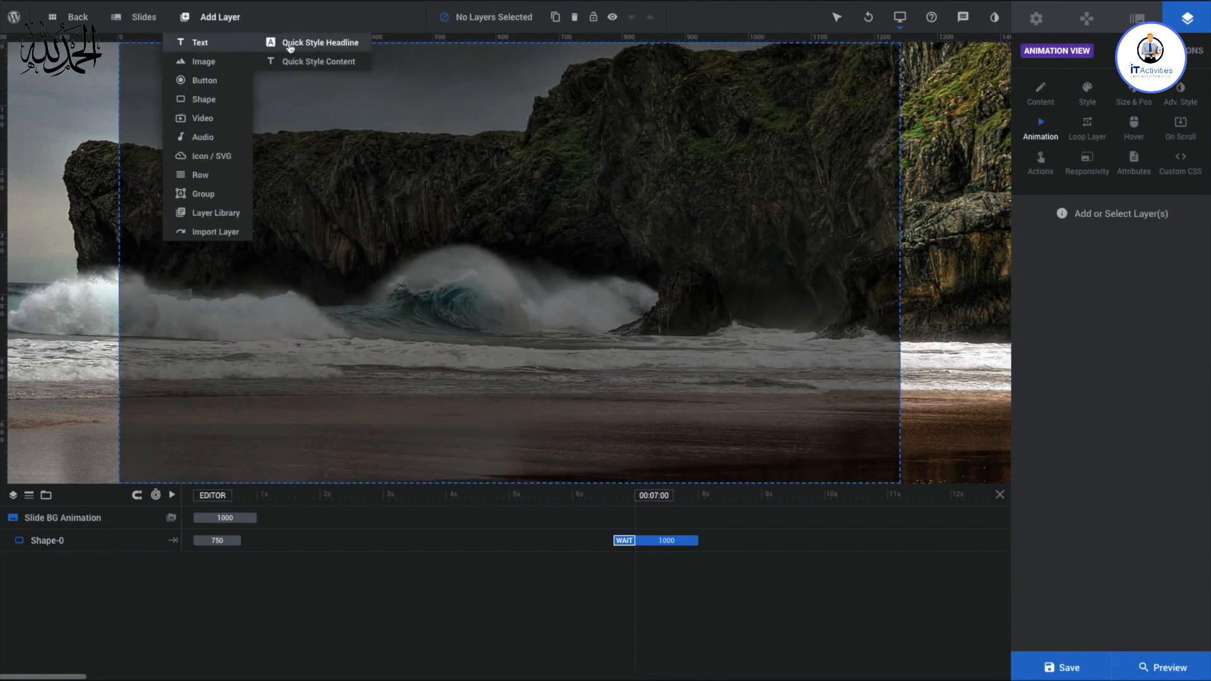
{"action": "left_click", "coordinate": [339, 46]}
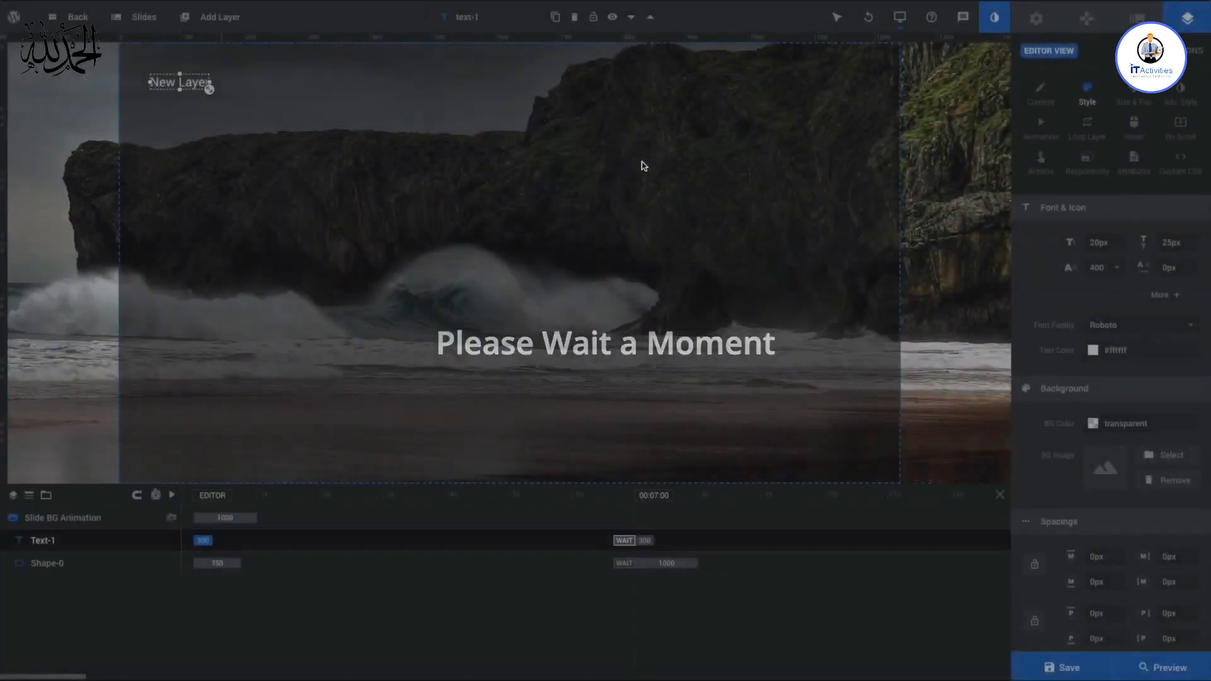
{"action": "scroll", "coordinate": [1095, 427], "scroll_direction": "down", "scroll_amount": 5}
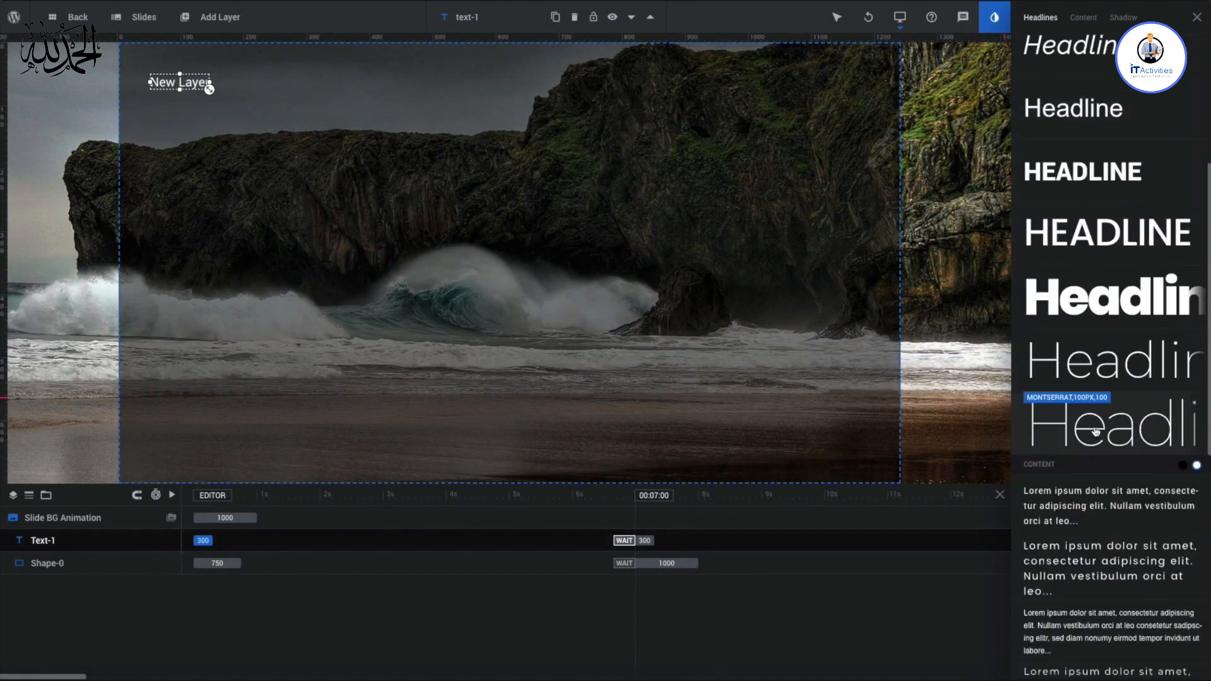
{"action": "left_click", "coordinate": [1116, 436]}
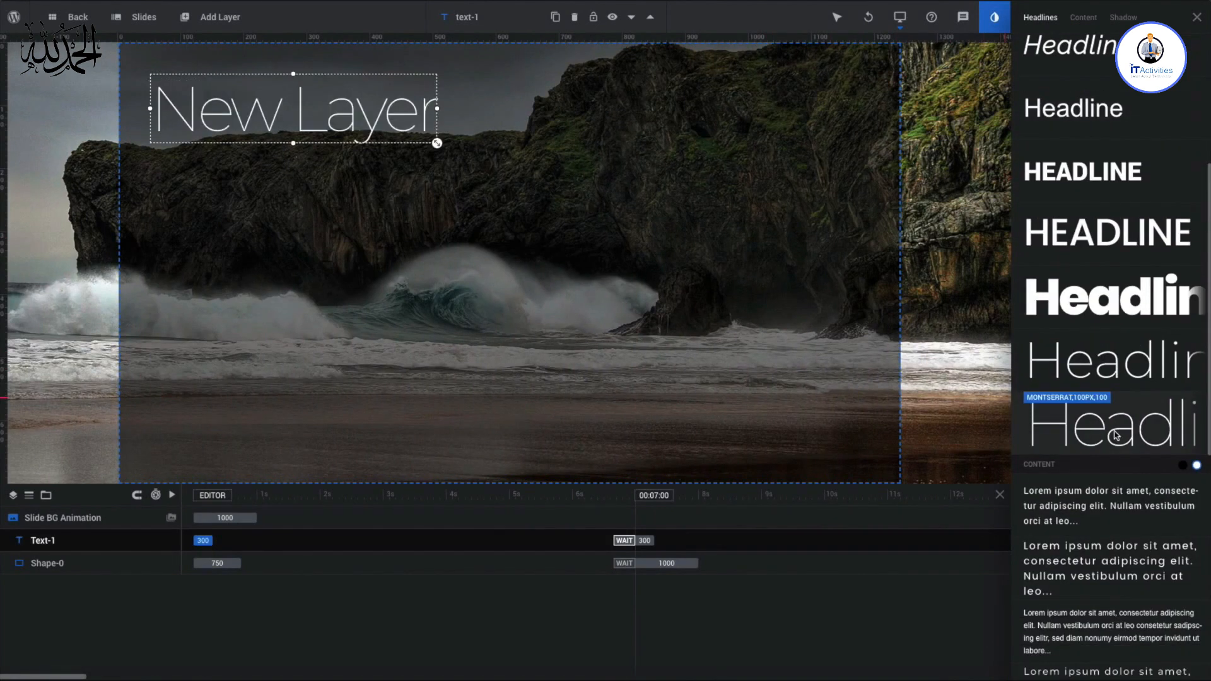
{"action": "left_click", "coordinate": [1198, 20]}
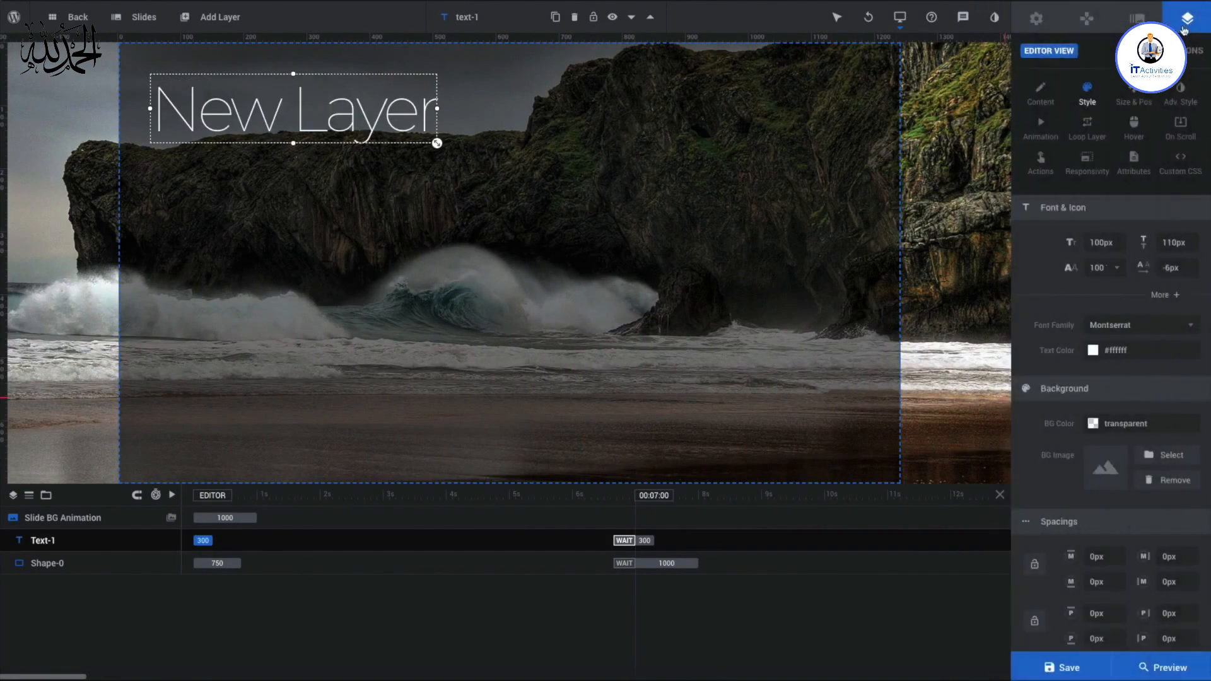
Step: Align the headline text layer to the center of the slide horizontally and to the middle vertically
{"action": "left_click", "coordinate": [1134, 94]}
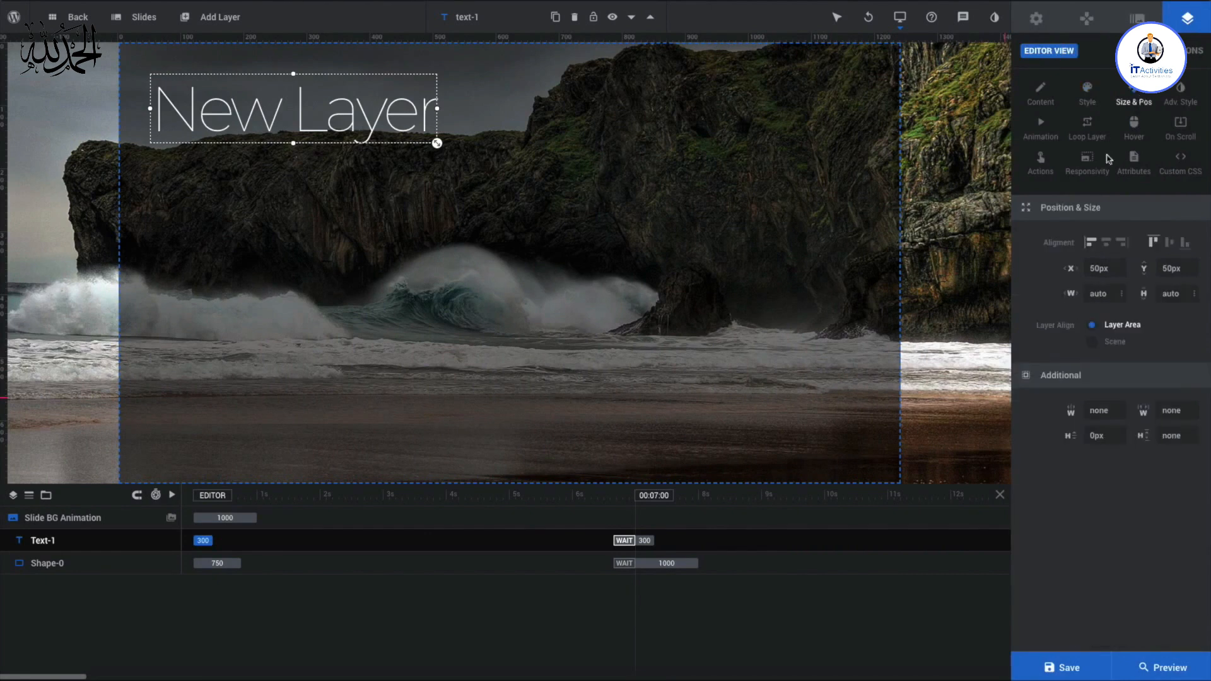
{"action": "left_click", "coordinate": [1106, 242]}
{"action": "left_click", "coordinate": [1169, 242]}
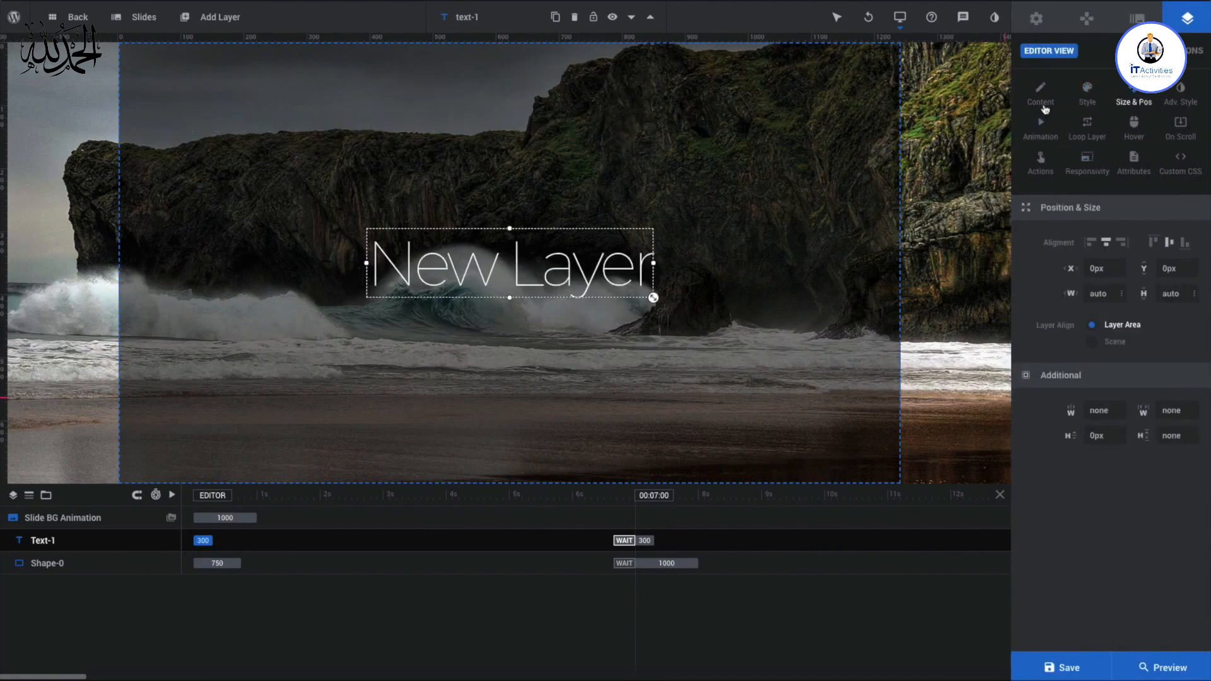
Step: Replace the headline text with "Basic Slider" and "Goodness" on two lines, and center-align the text
{"action": "left_click", "coordinate": [1041, 98]}
{"action": "triple_click", "coordinate": [1100, 269]}
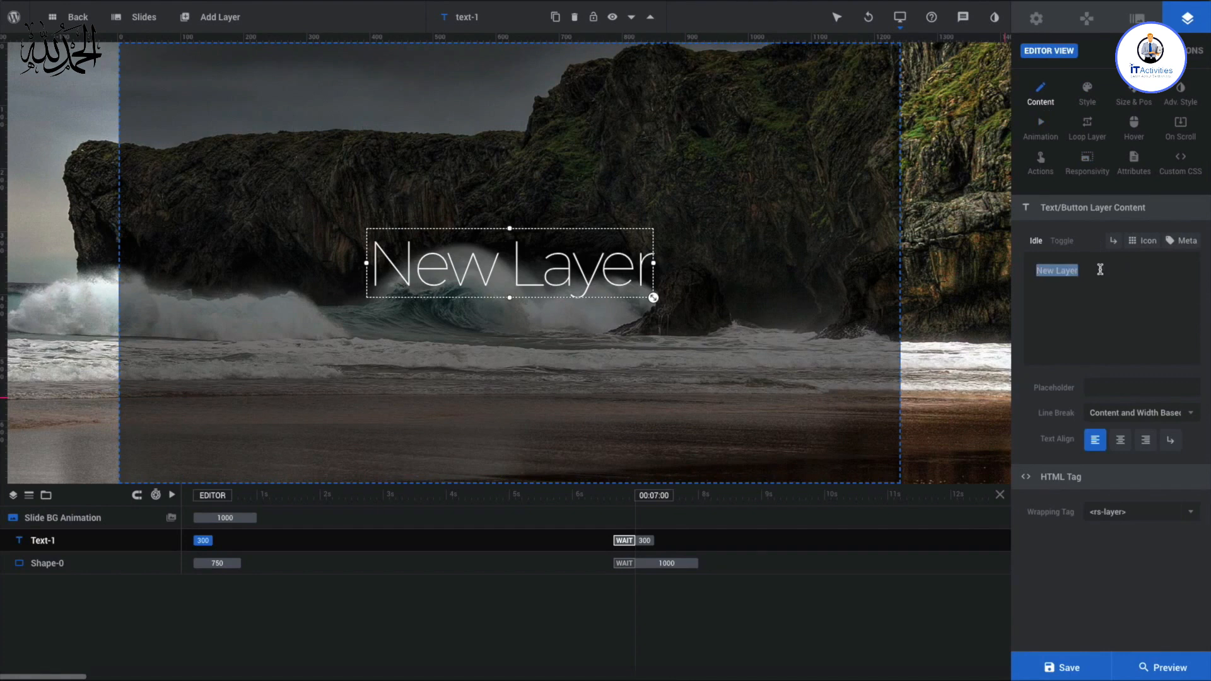
{"action": "type", "text": "Basic Slider"}
{"action": "key", "text": "Return"}
{"action": "type", "text": "Goodness"}
{"action": "left_click", "coordinate": [1121, 439]}
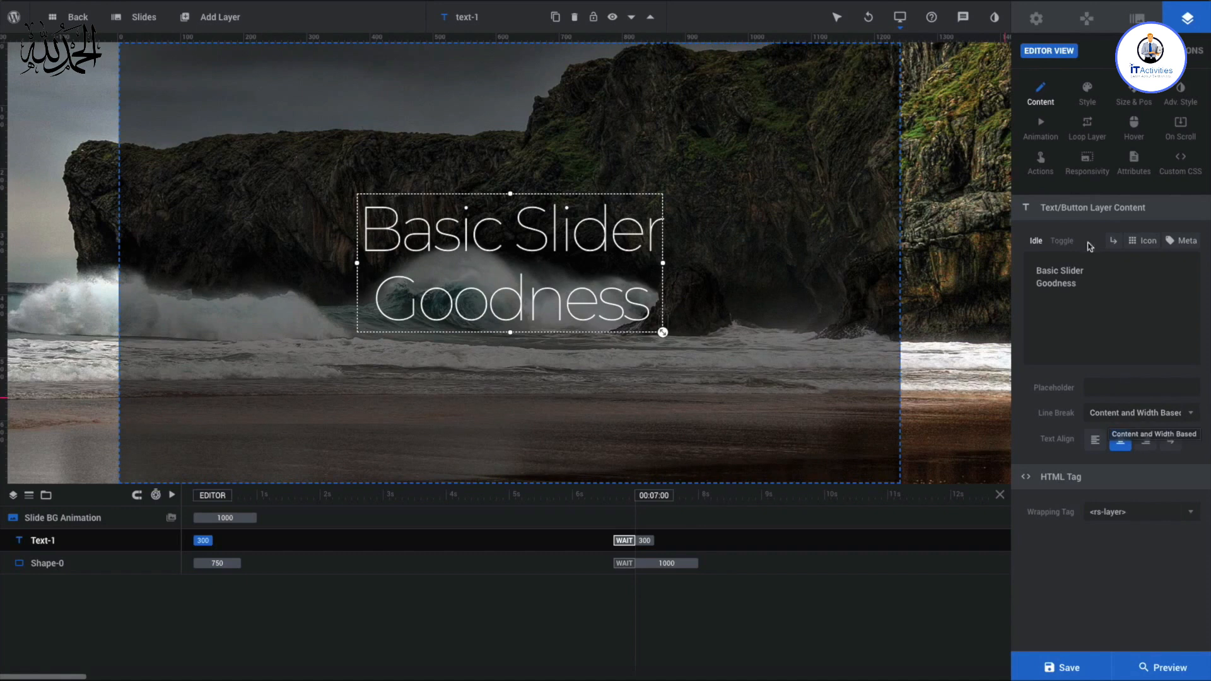
Step: Set the headline's IN Anim To keyframe to a duration of 1500 with Power4.easeInOut easing
{"action": "left_click", "coordinate": [1049, 142]}
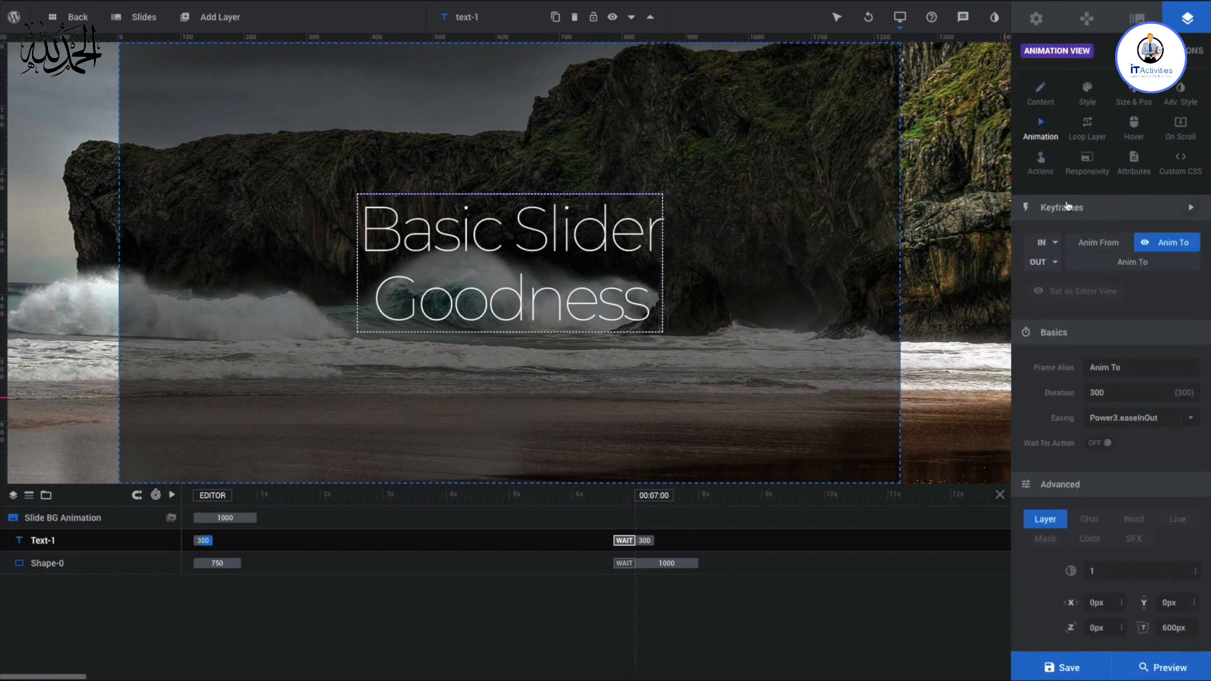
{"action": "scroll", "coordinate": [1120, 360], "scroll_direction": "down", "scroll_amount": 2}
{"action": "left_click", "coordinate": [1132, 277]}
{"action": "type", "text": "1500"}
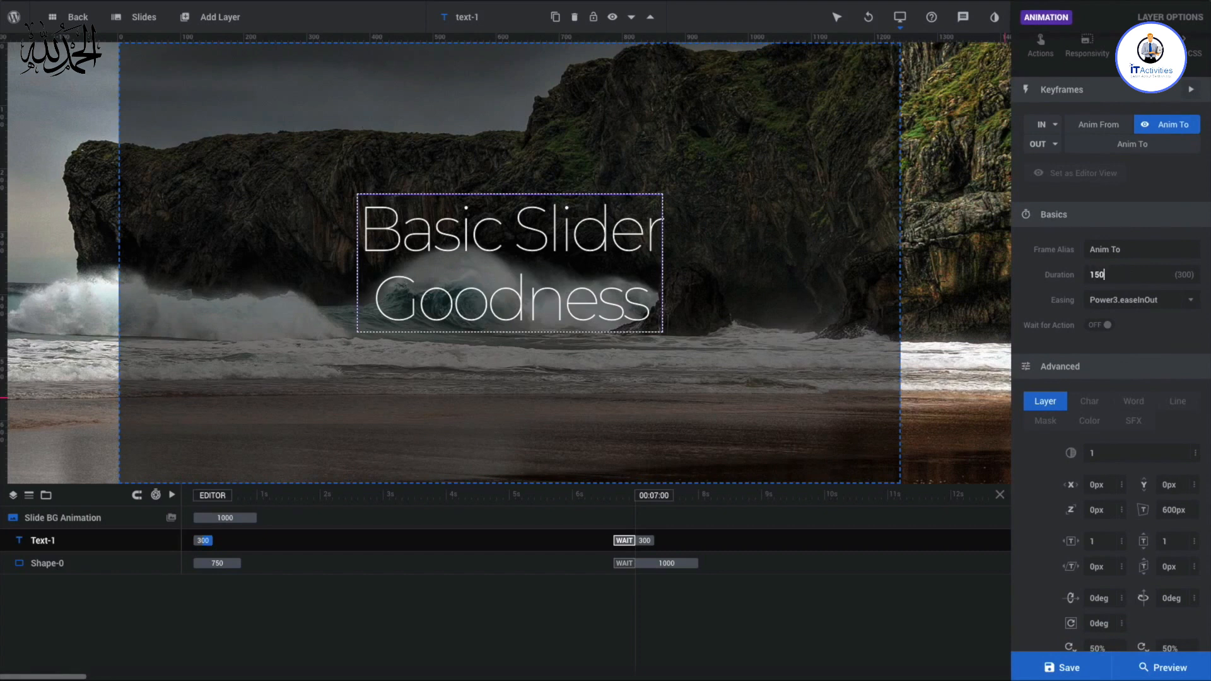
{"action": "left_click", "coordinate": [1139, 301]}
{"action": "scroll", "coordinate": [1136, 379], "scroll_direction": "down", "scroll_amount": 2}
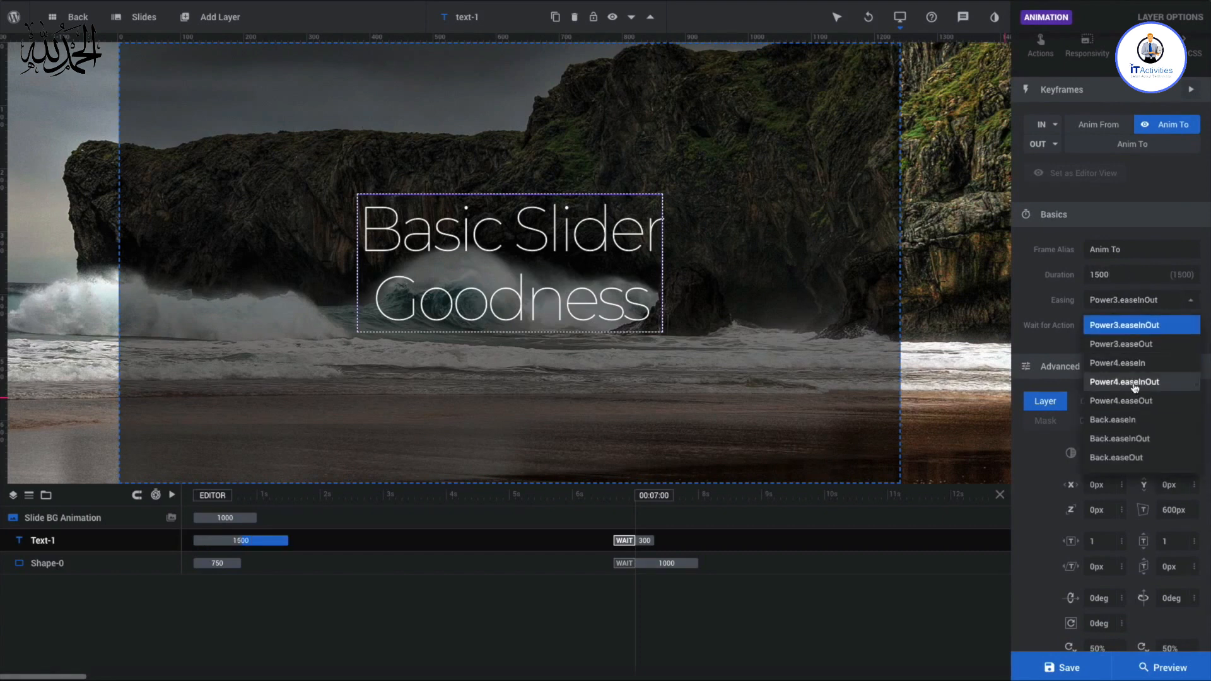
{"action": "left_click", "coordinate": [1136, 383]}
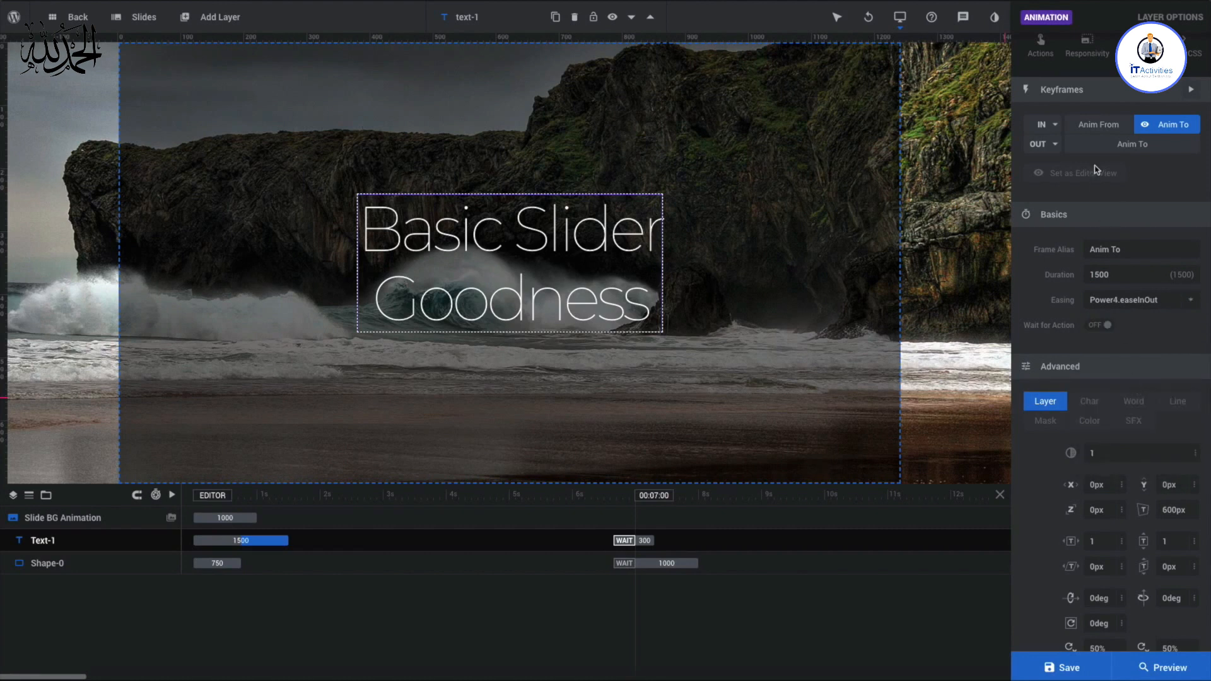
Step: Enable Split Chars on the headline's Anim From keyframe and set the character opacity to 0
{"action": "left_click", "coordinate": [1098, 126]}
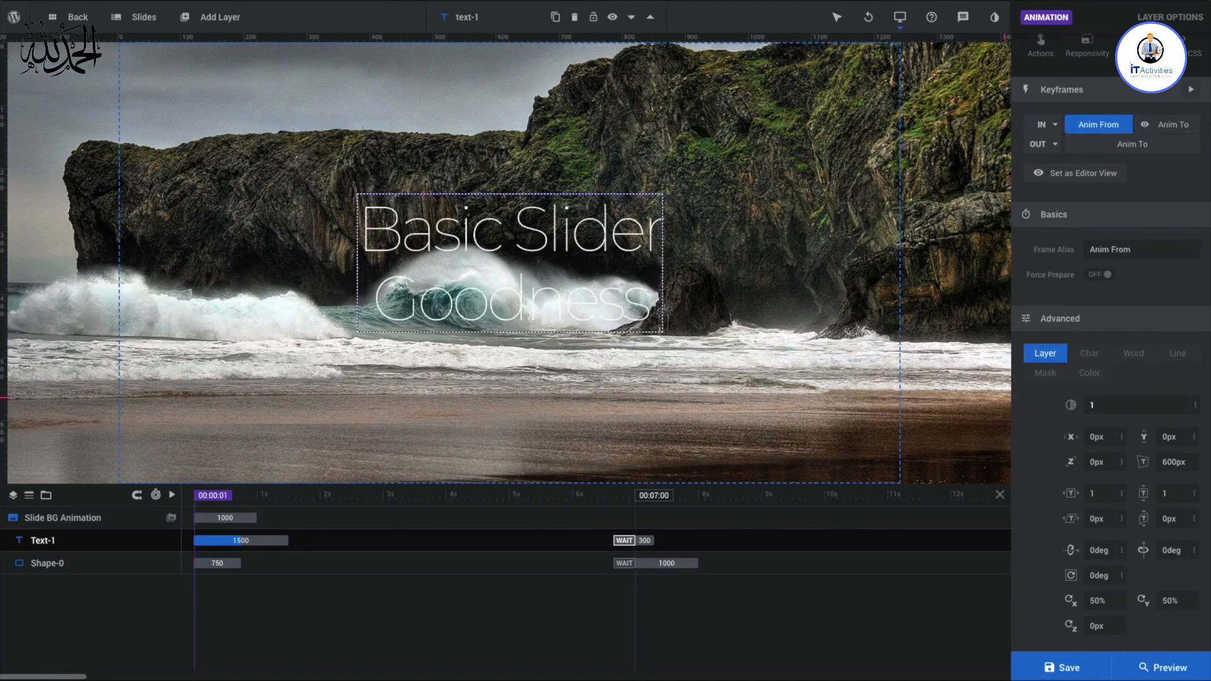
{"action": "left_click", "coordinate": [1101, 358]}
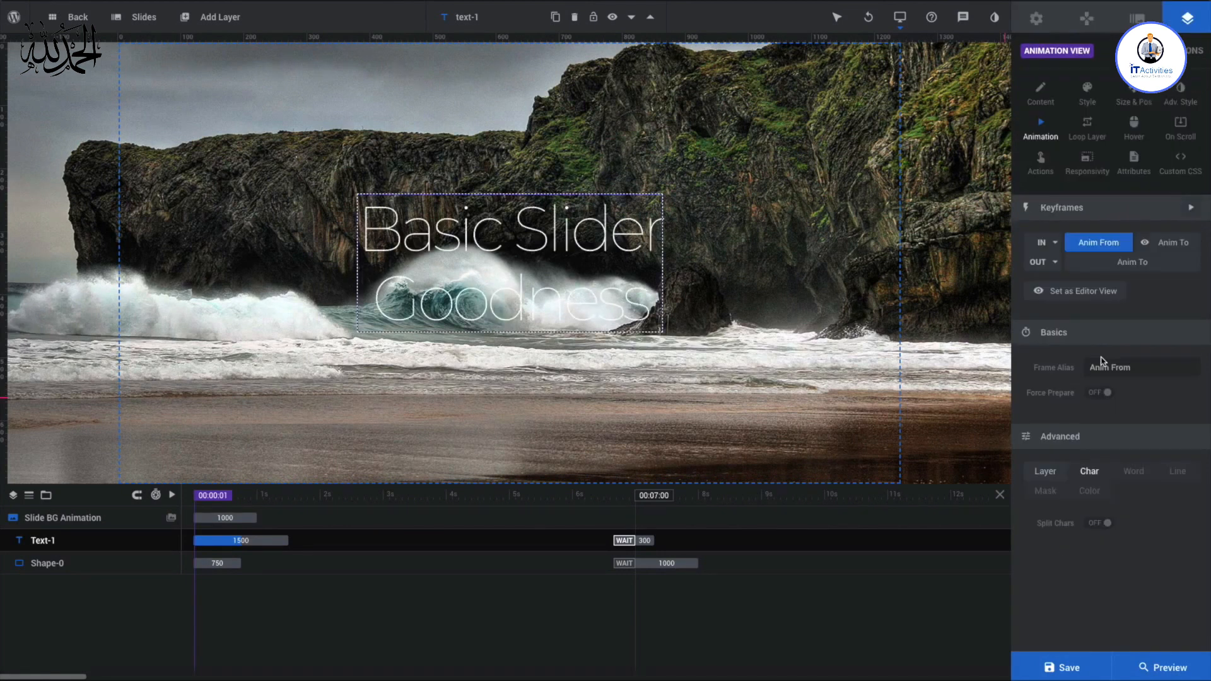
{"action": "left_click", "coordinate": [1104, 524]}
{"action": "scroll", "coordinate": [1129, 378], "scroll_direction": "down", "scroll_amount": 3}
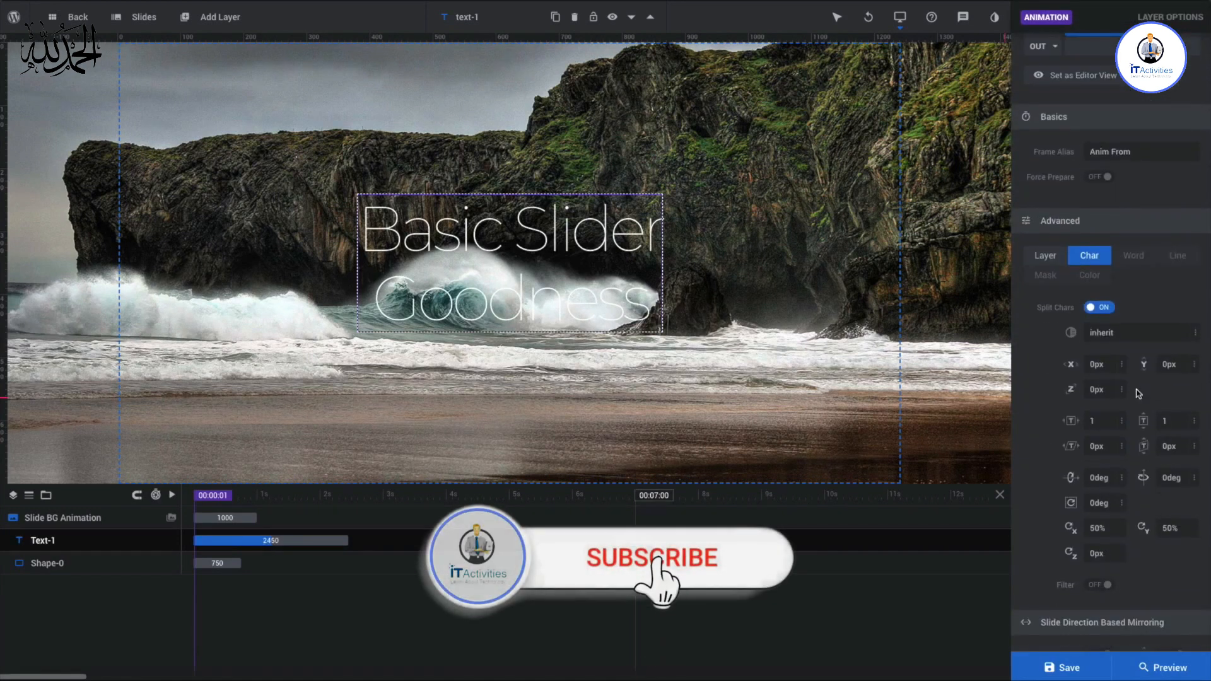
{"action": "double_click", "coordinate": [1132, 334]}
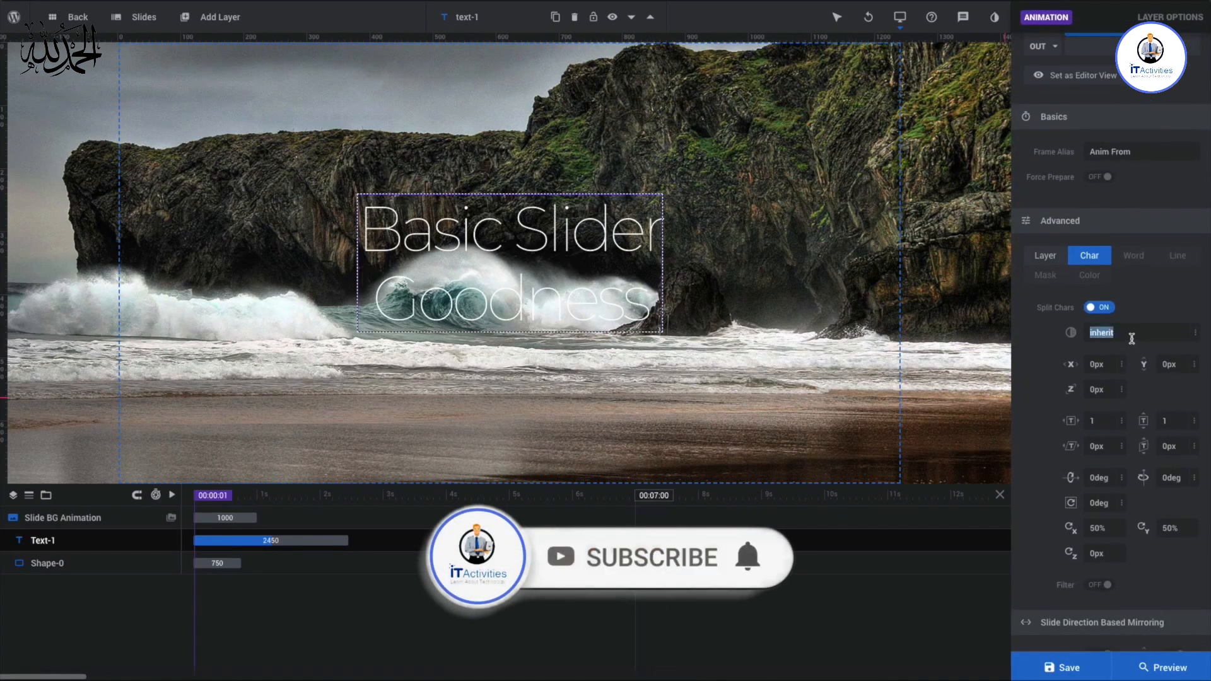
{"action": "type", "text": "0"}
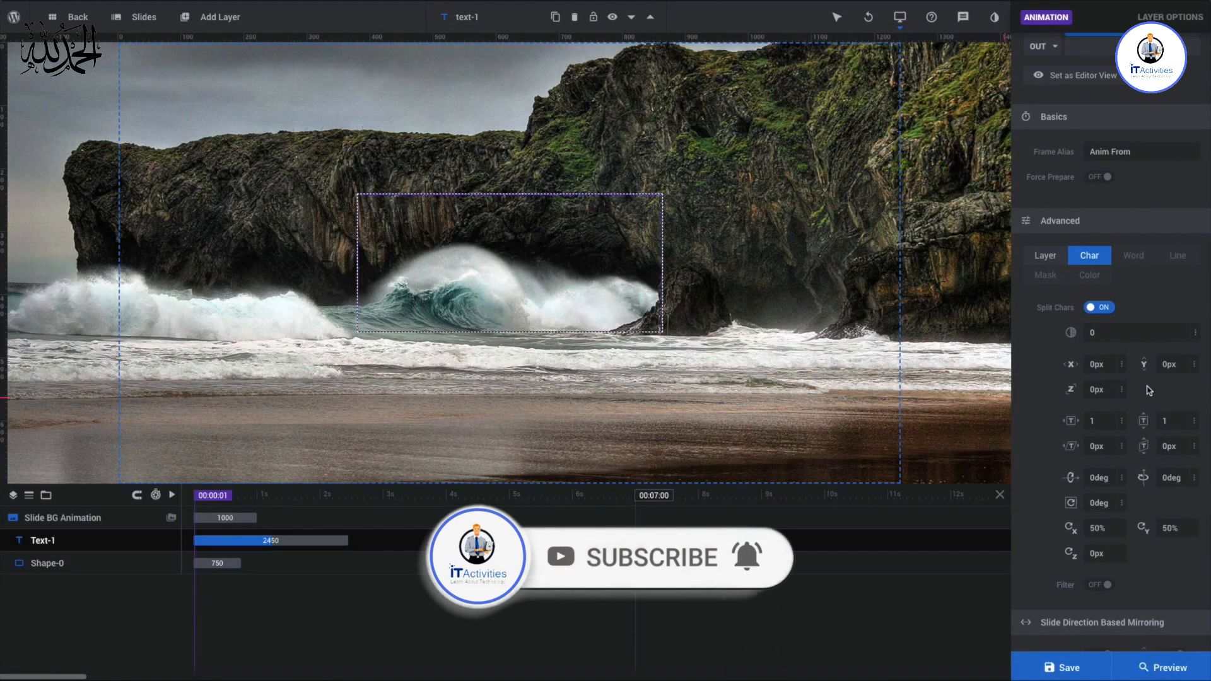
Step: Set the characters' Y rotation in the headline's Anim From keyframe to 90deg
{"action": "double_click", "coordinate": [1172, 478]}
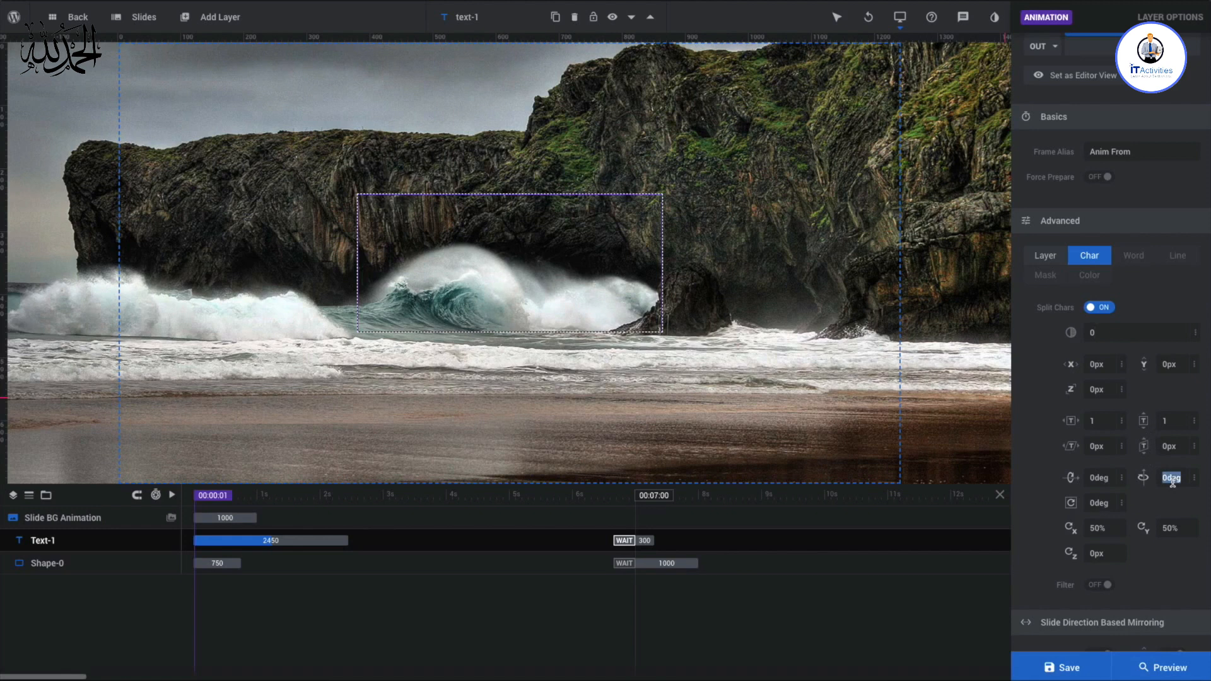
{"action": "type", "text": "90deg"}
{"action": "scroll", "coordinate": [1135, 206], "scroll_direction": "up", "scroll_amount": 1}
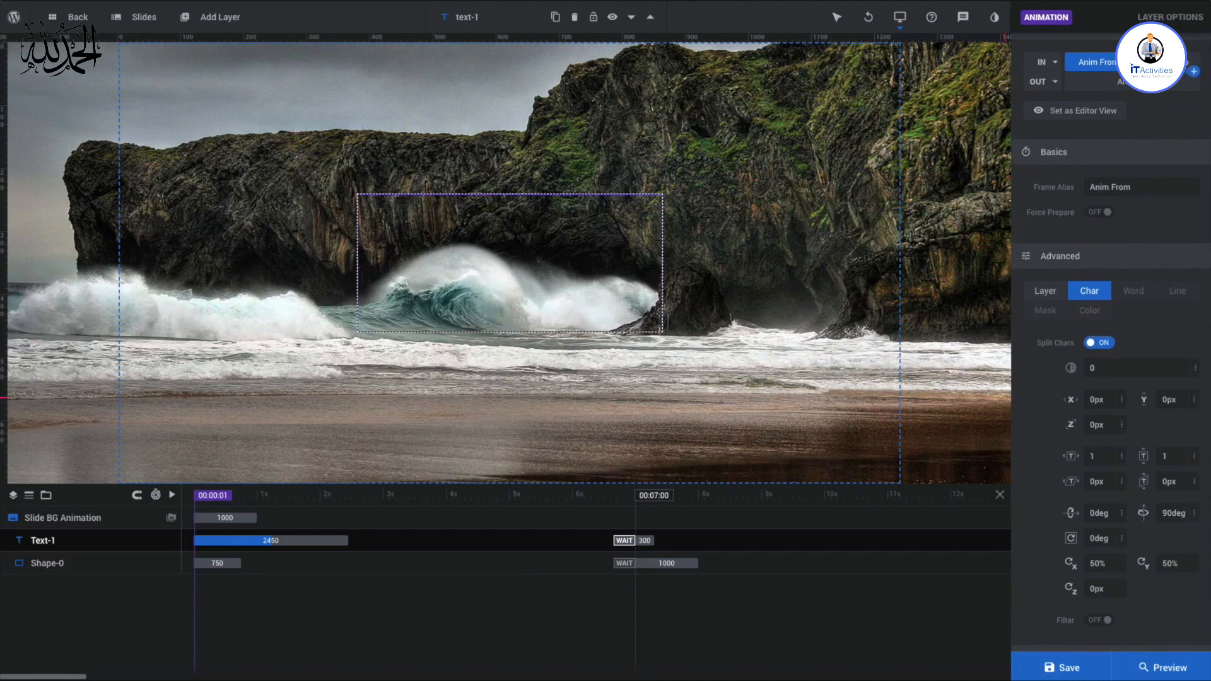
Step: Set the character easing in the headline's IN Anim To keyframe to Power4.easeOut and save the slider
{"action": "left_click", "coordinate": [1171, 63]}
{"action": "scroll", "coordinate": [1134, 259], "scroll_direction": "down", "scroll_amount": 3}
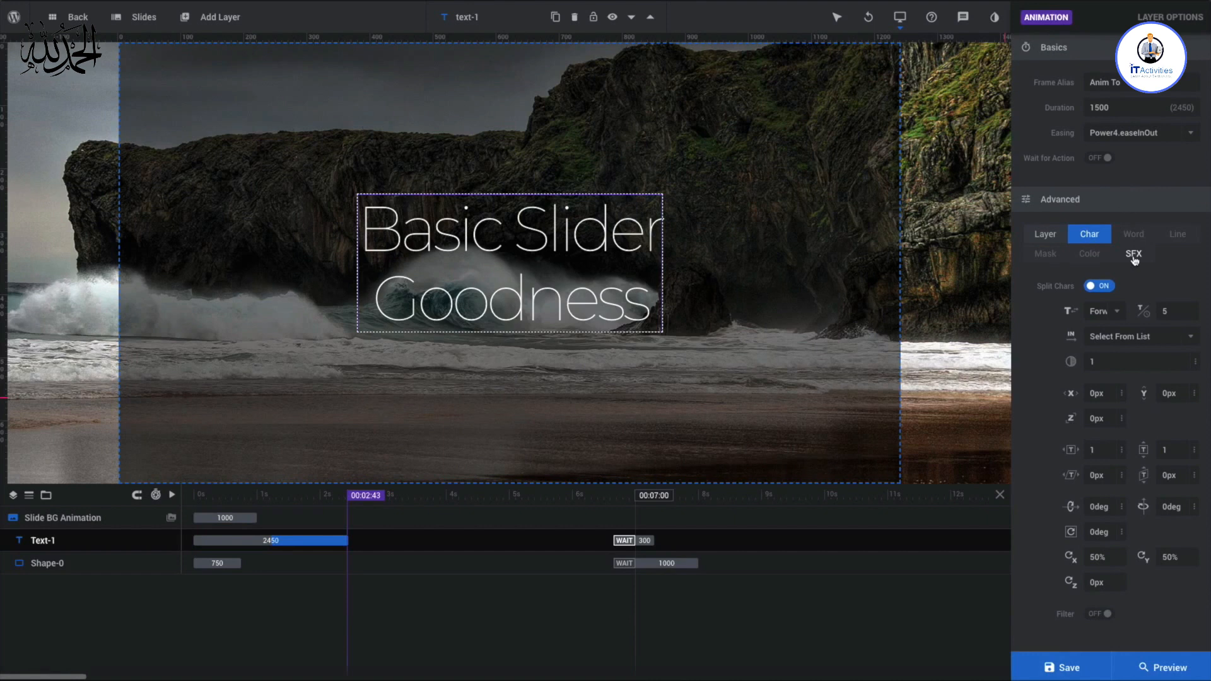
{"action": "mouse_move", "coordinate": [365, 495]}
{"action": "left_mouse_down"}
{"action": "mouse_move", "coordinate": [215, 501]}
{"action": "mouse_move", "coordinate": [342, 502]}
{"action": "left_mouse_up"}
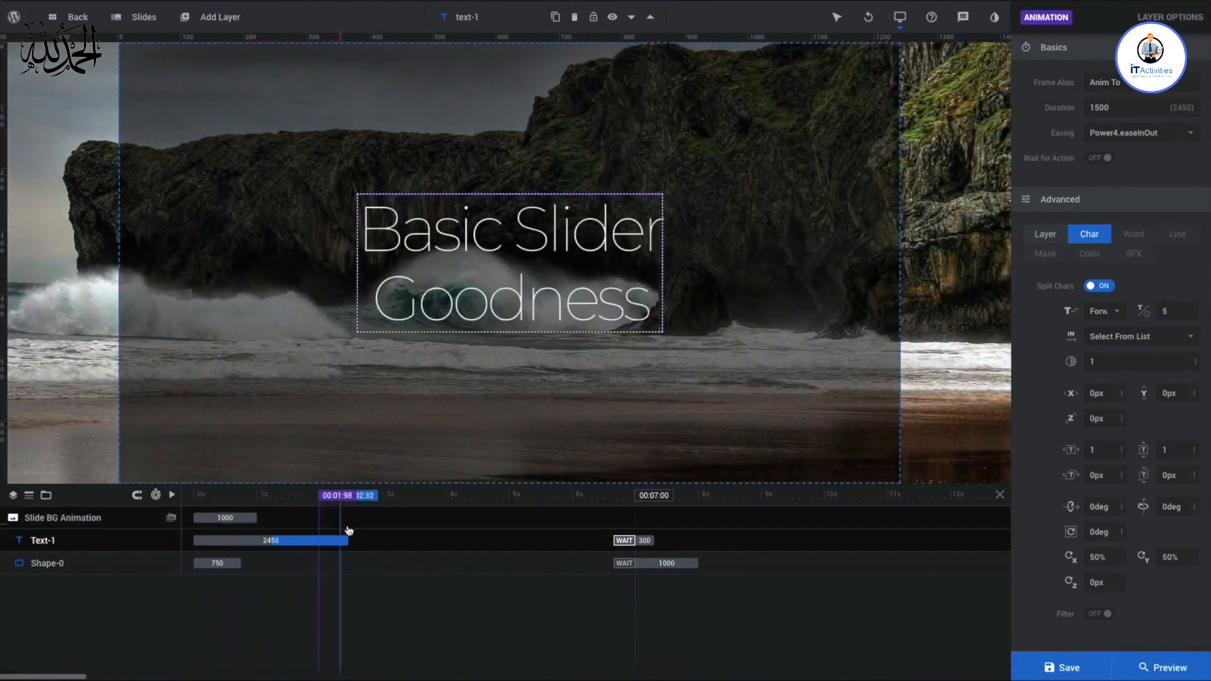
{"action": "left_click", "coordinate": [1127, 341]}
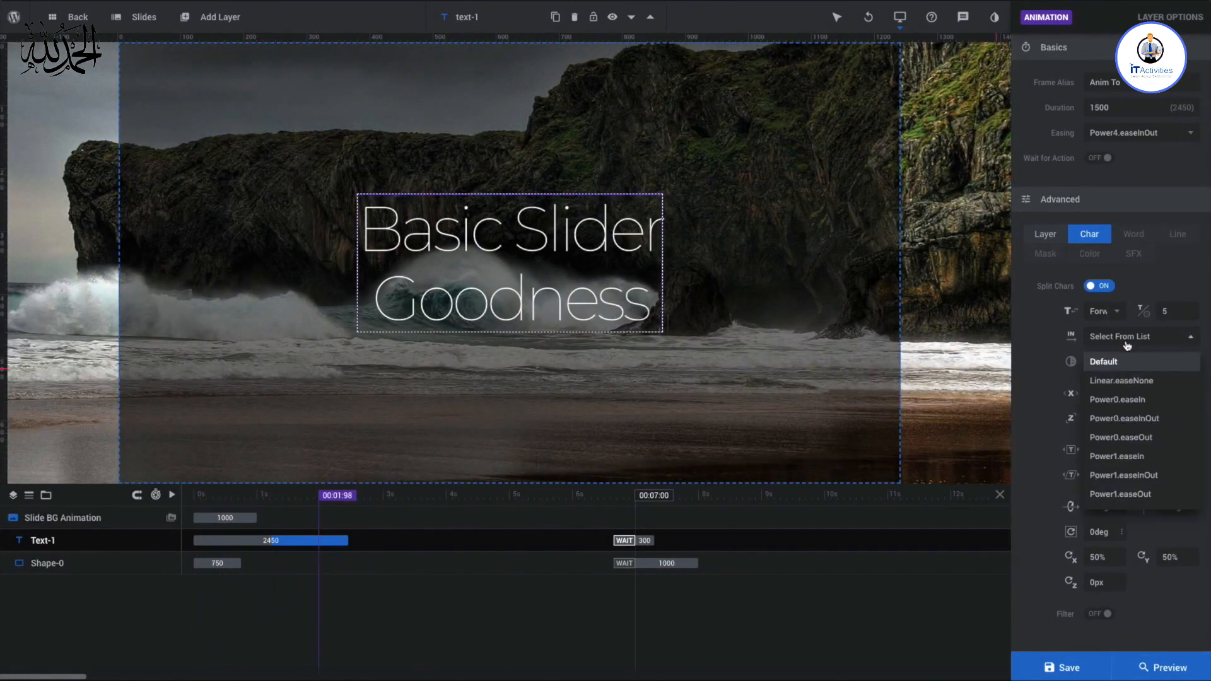
{"action": "scroll", "coordinate": [1145, 418], "scroll_direction": "down", "scroll_amount": 3}
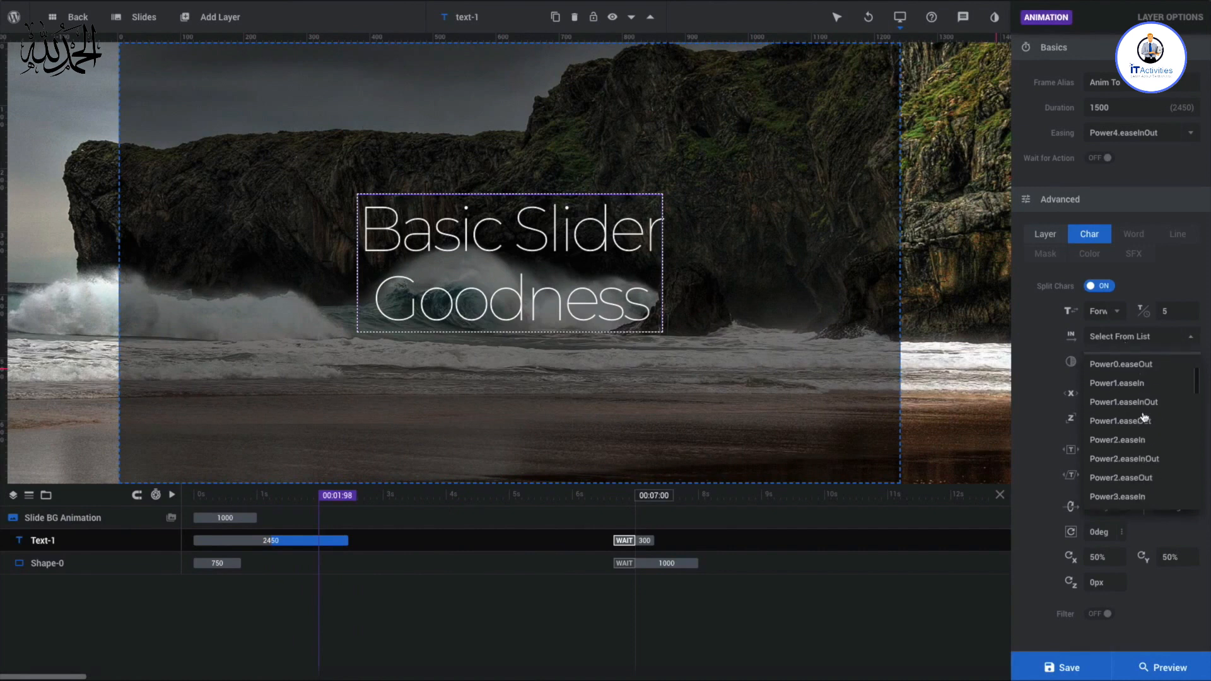
{"action": "scroll", "coordinate": [1126, 479], "scroll_direction": "down", "scroll_amount": 1}
{"action": "left_click", "coordinate": [1124, 490]}
{"action": "left_click", "coordinate": [992, 385]}
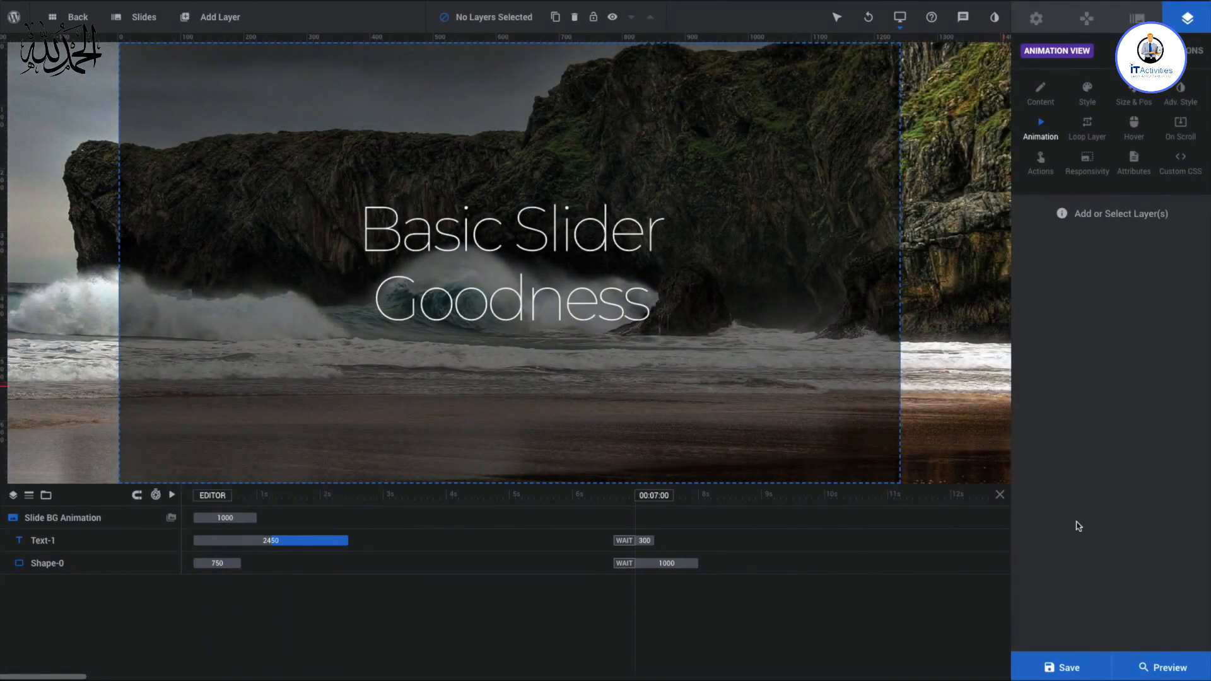
{"action": "left_click", "coordinate": [1060, 664]}
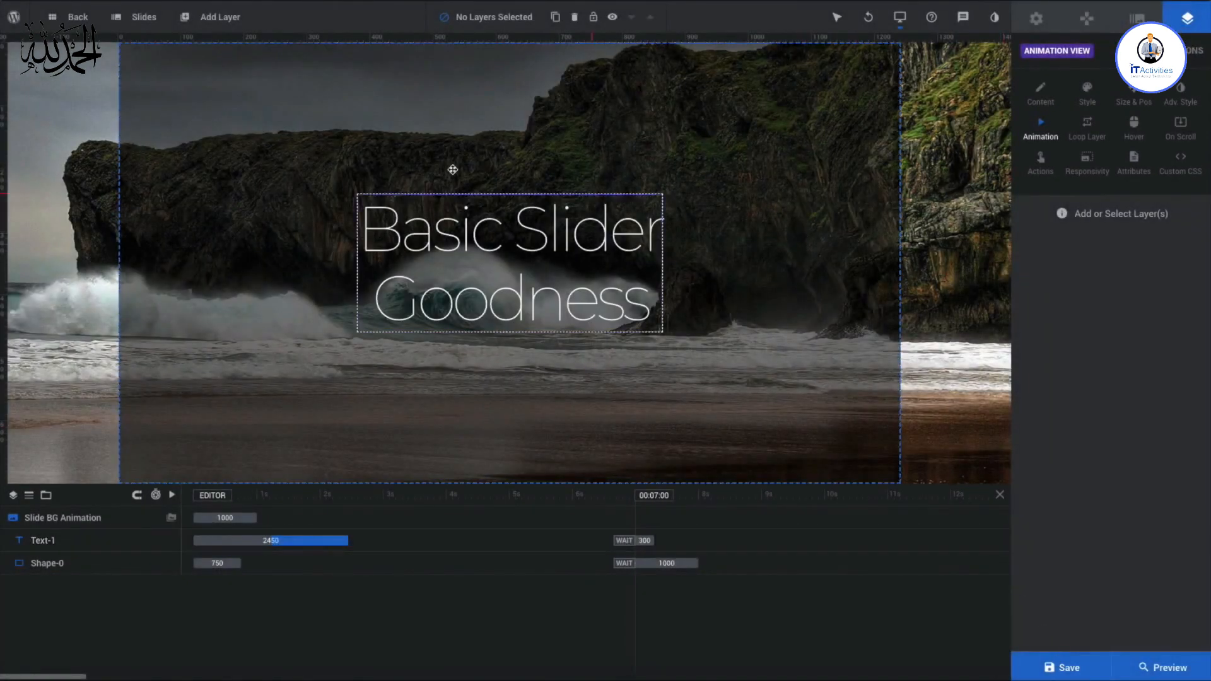
Step: Duplicate slide #1 to create a second slide
{"action": "mouse_move", "coordinate": [147, 19]}
{"action": "mouse_move", "coordinate": [160, 87]}
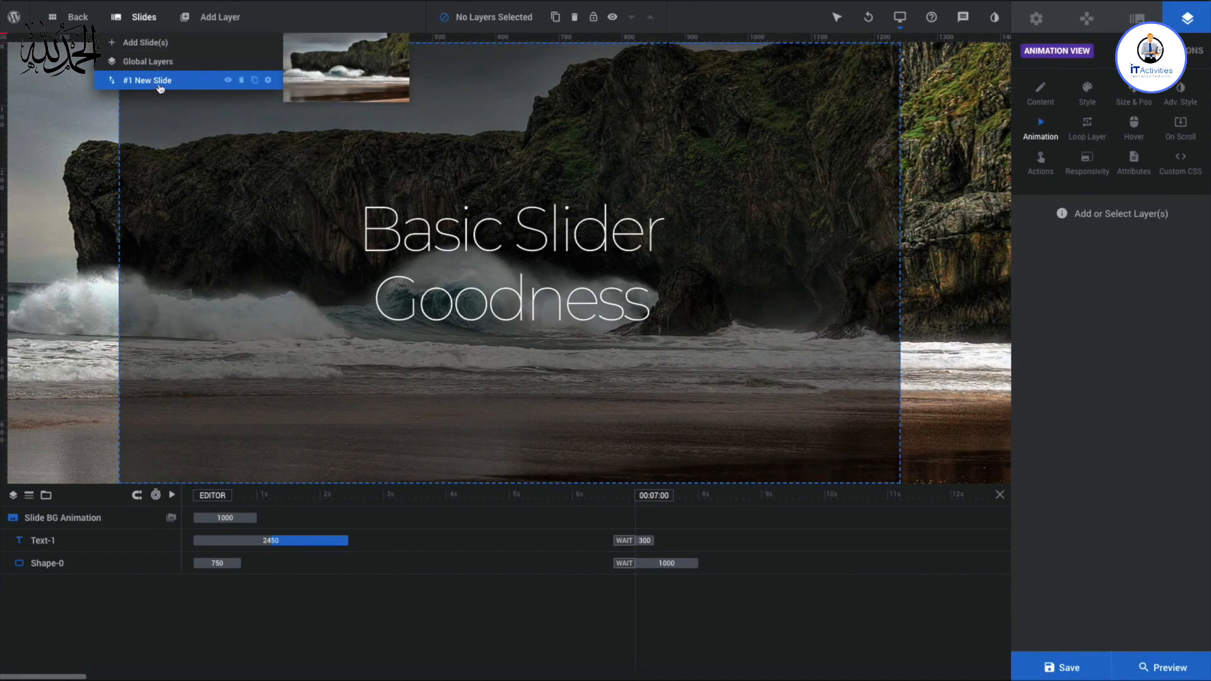
{"action": "left_click", "coordinate": [254, 80]}
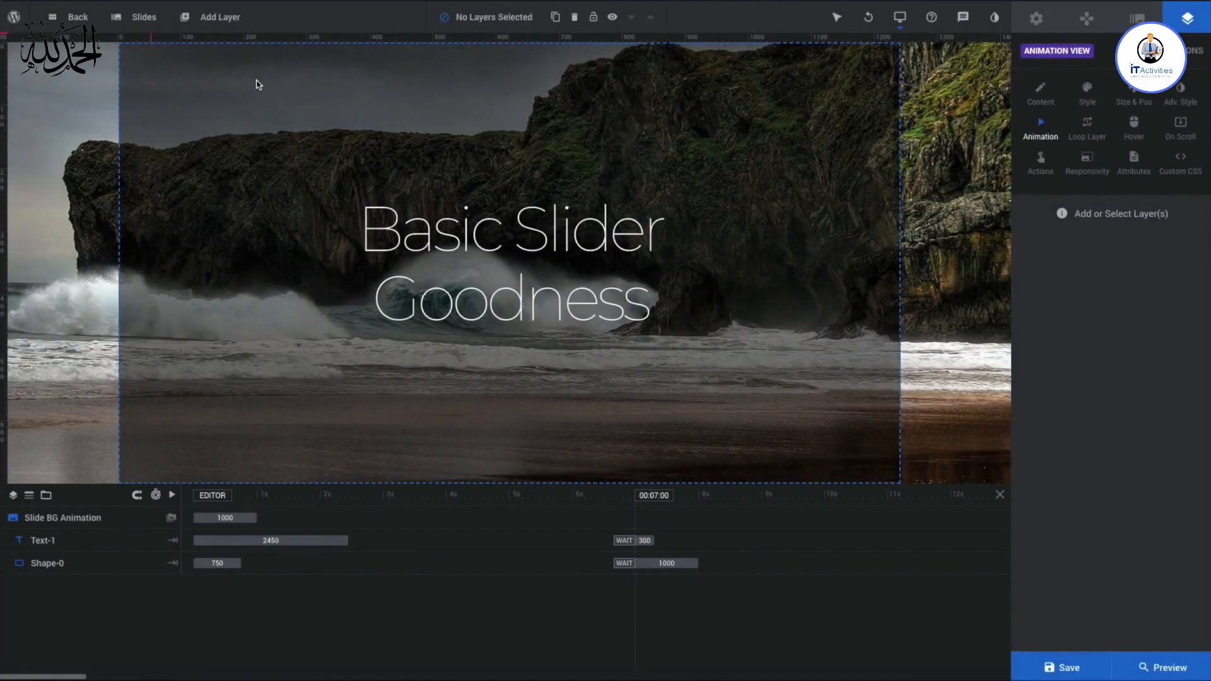
{"action": "mouse_move", "coordinate": [151, 25]}
Step: Replace the second slide's background with the original-size "Grayscale photo of mountains" from the Object Library, searching for "mountain"
{"action": "left_click", "coordinate": [1137, 19]}
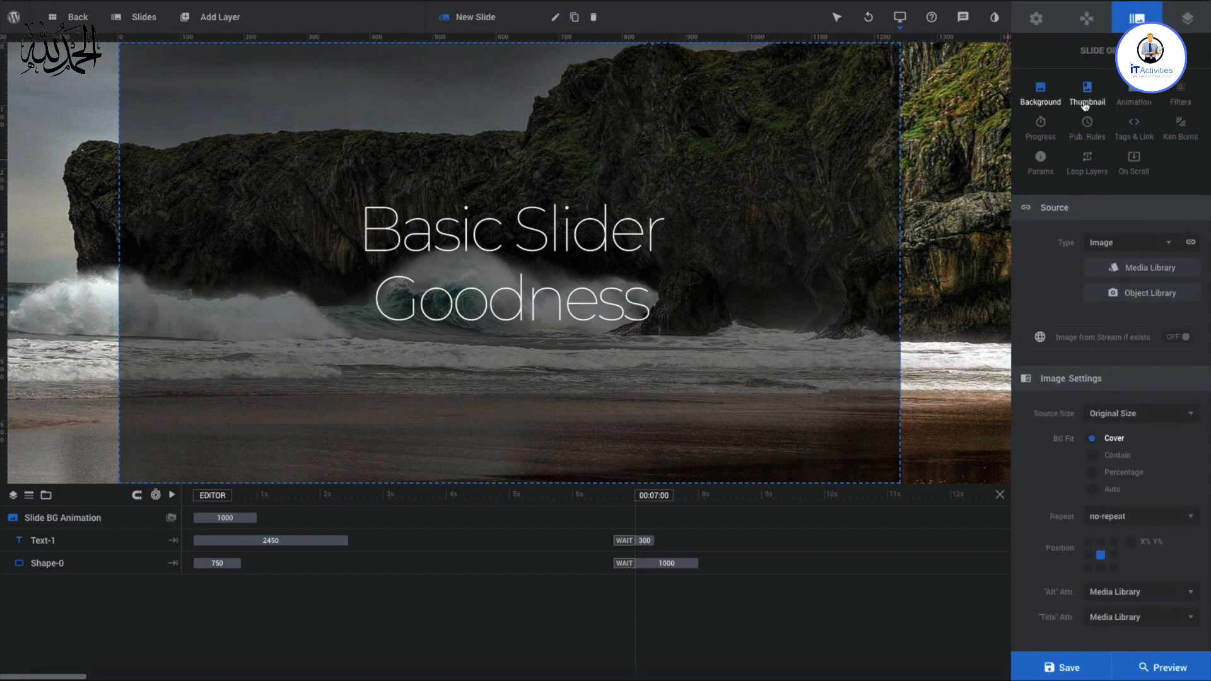
{"action": "left_click", "coordinate": [1139, 294]}
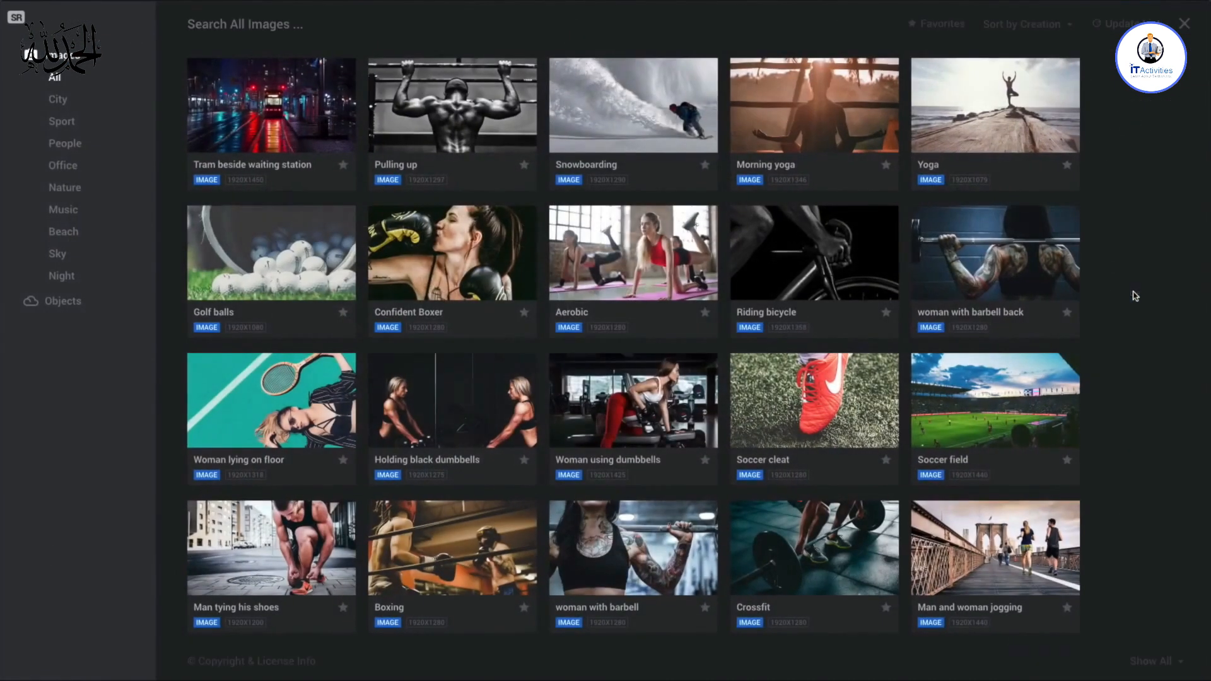
{"action": "left_click", "coordinate": [290, 23]}
{"action": "type", "text": "mountain"}
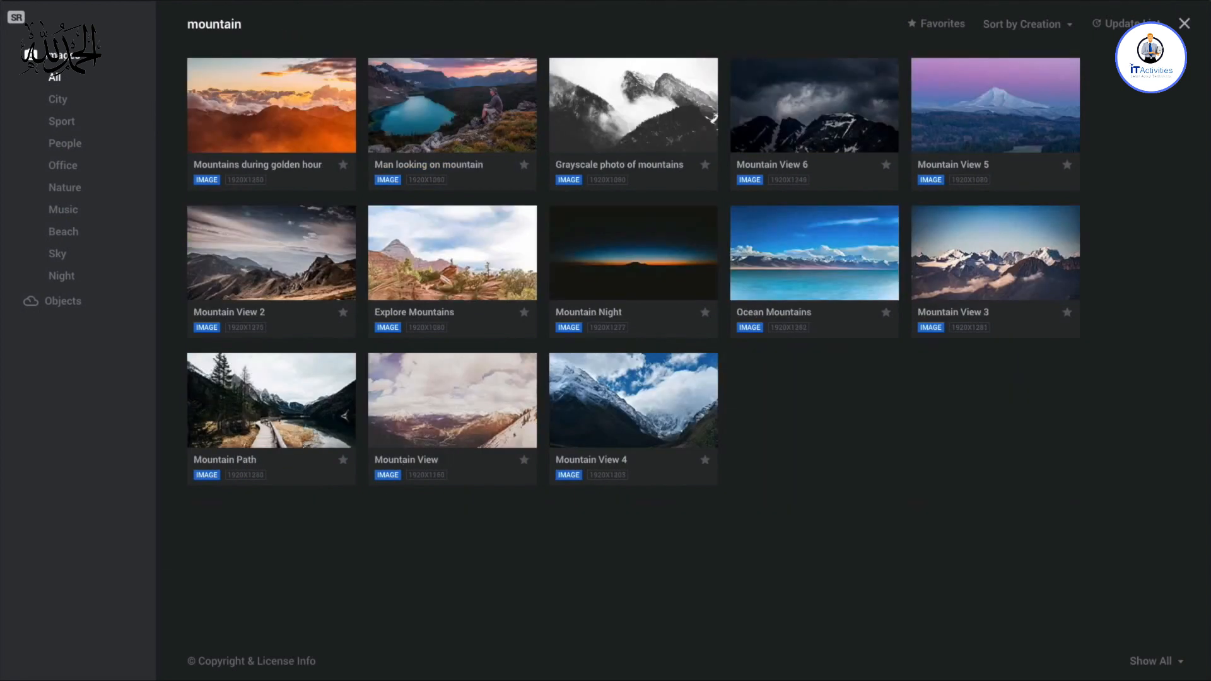
{"action": "mouse_move", "coordinate": [660, 127]}
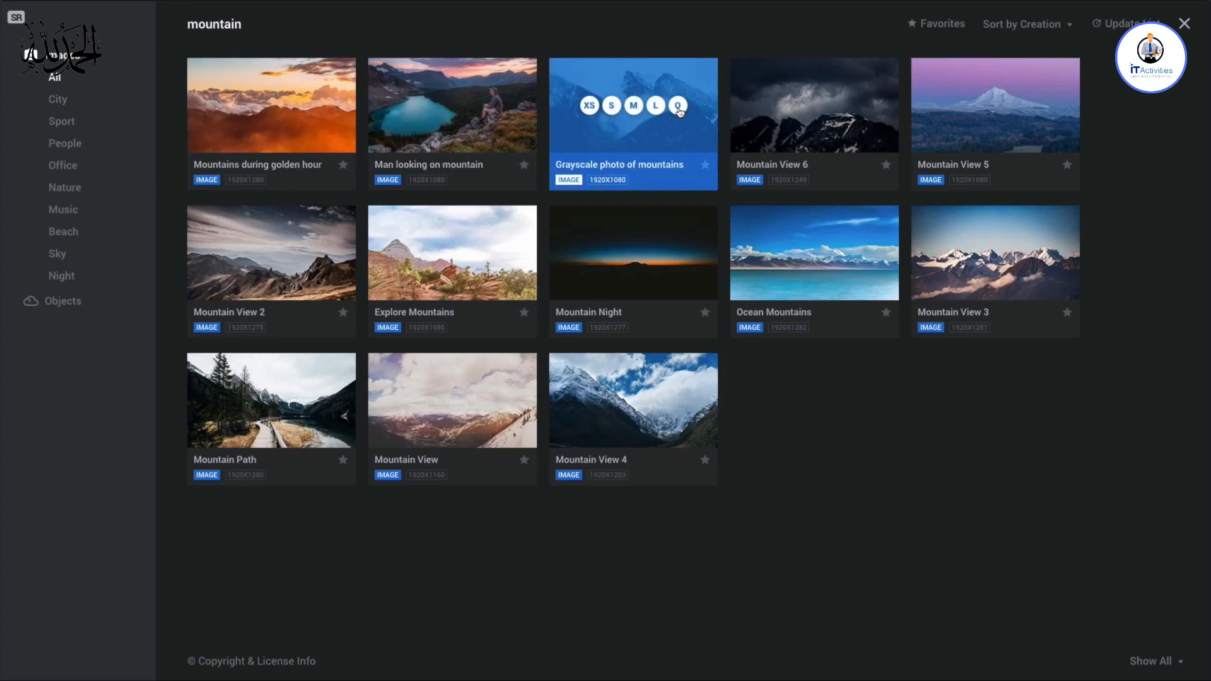
{"action": "left_click", "coordinate": [678, 106]}
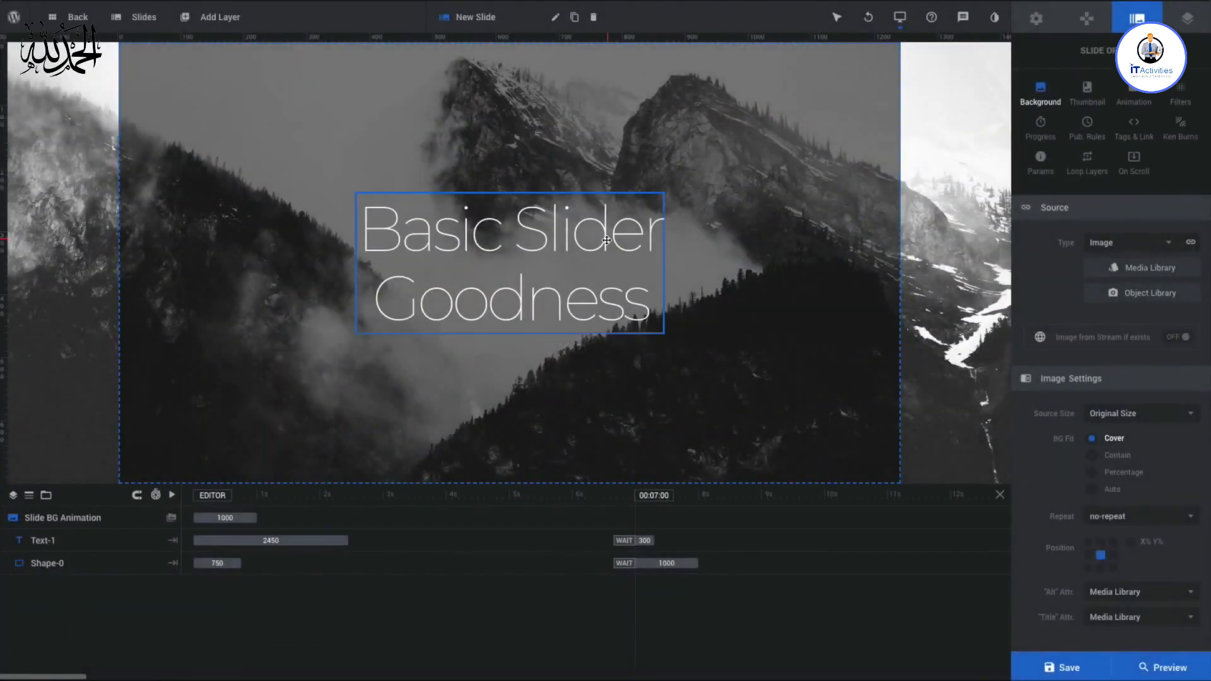
Step: Replace the second slide's headline text with "Calm Mountains"
{"action": "left_click", "coordinate": [606, 240]}
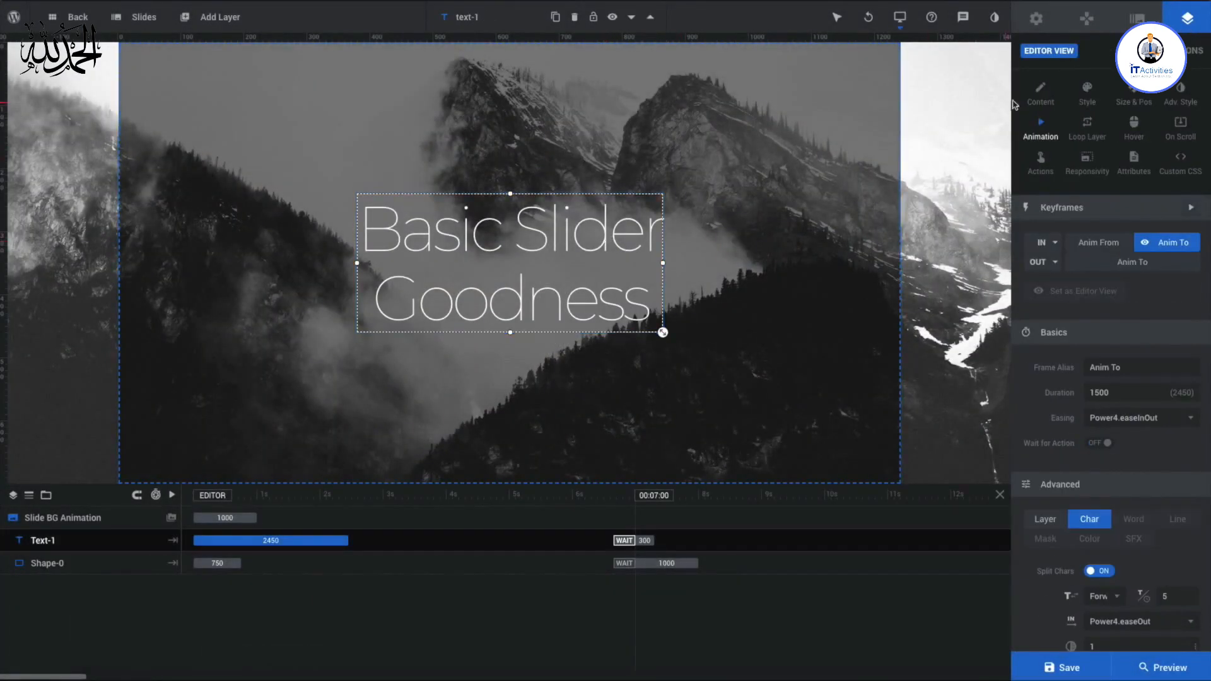
{"action": "left_click", "coordinate": [1040, 96]}
{"action": "left_click", "coordinate": [1122, 271]}
{"action": "key", "text": "ctrl+a"}
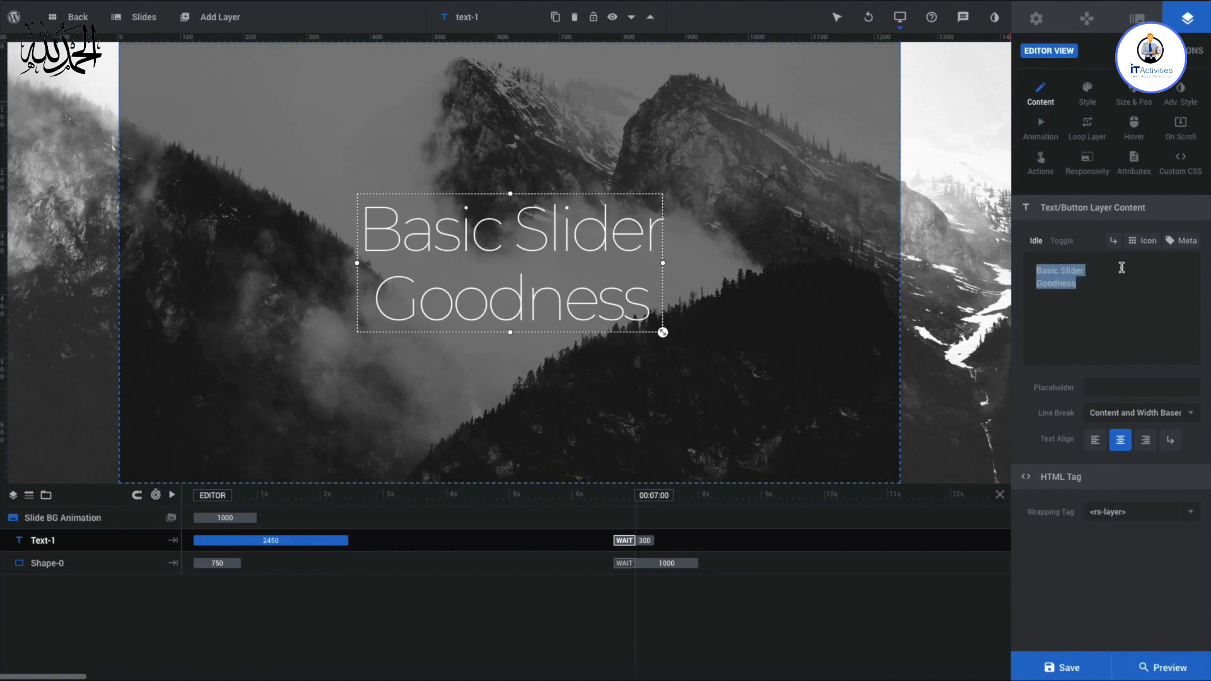
{"action": "type", "text": "Calm Mountains"}
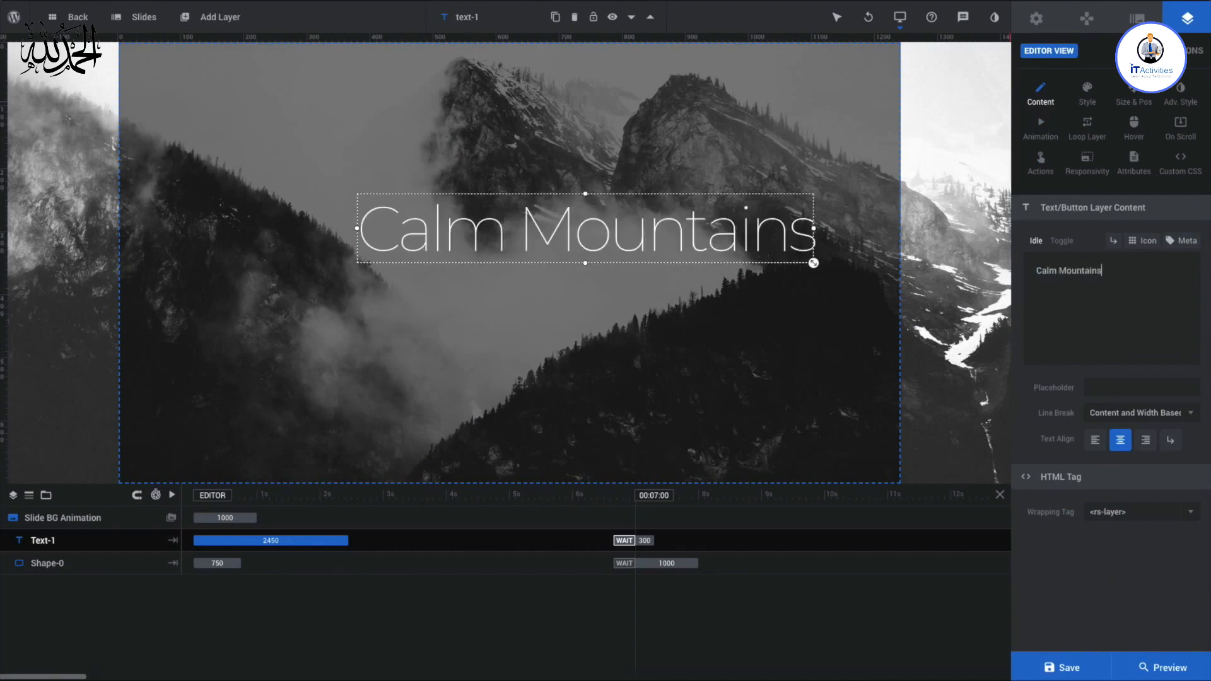
{"action": "left_click", "coordinate": [990, 241]}
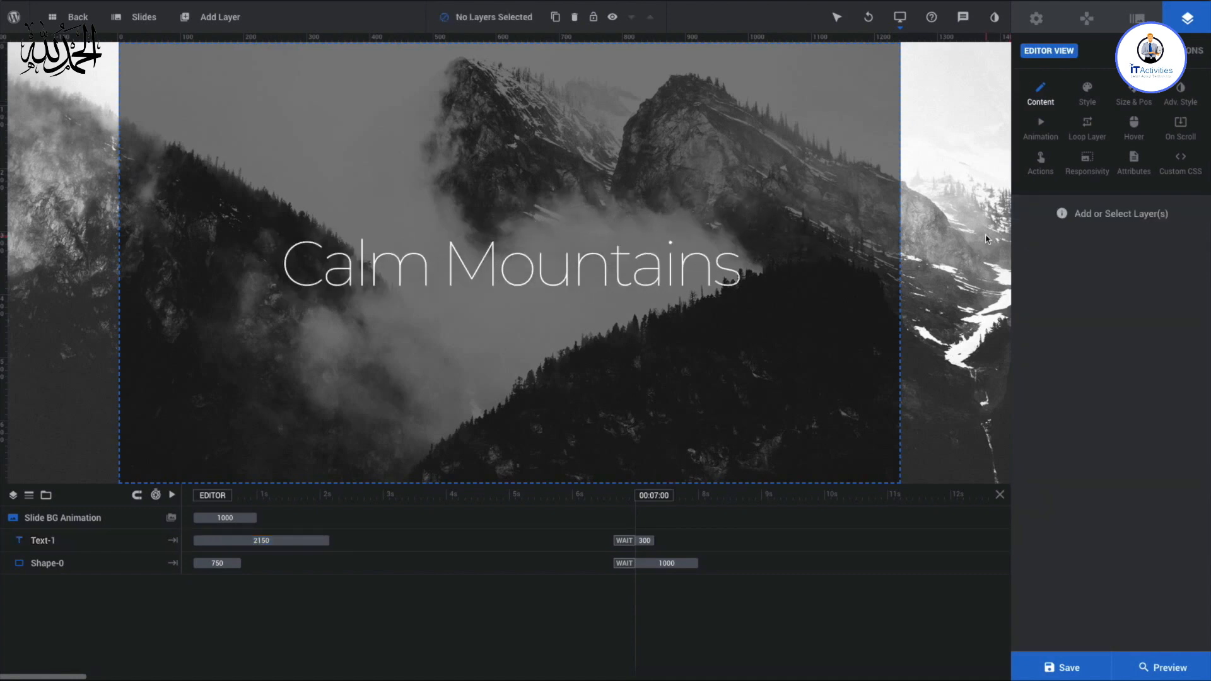
Step: Enable the Ken Burns pan zoom on the mountain slide with a starting scale of 150% and a starting Y offset of 300px
{"action": "left_click", "coordinate": [1138, 21]}
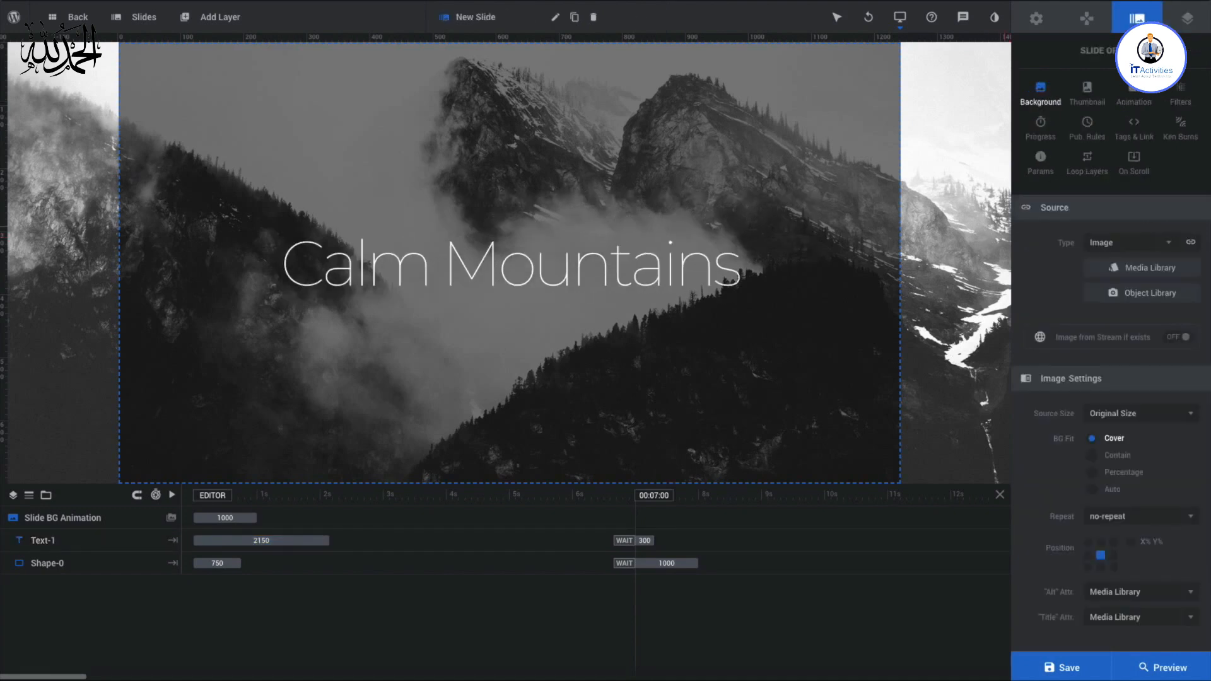
{"action": "left_click", "coordinate": [1177, 139]}
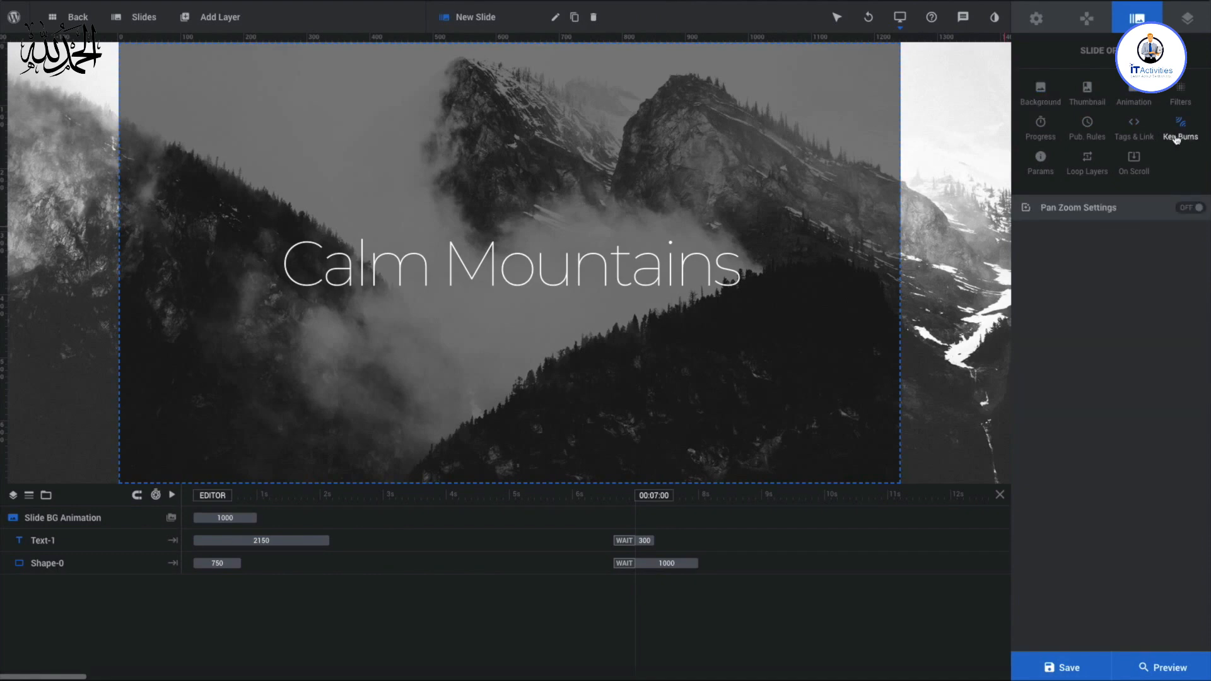
{"action": "left_click", "coordinate": [1189, 210]}
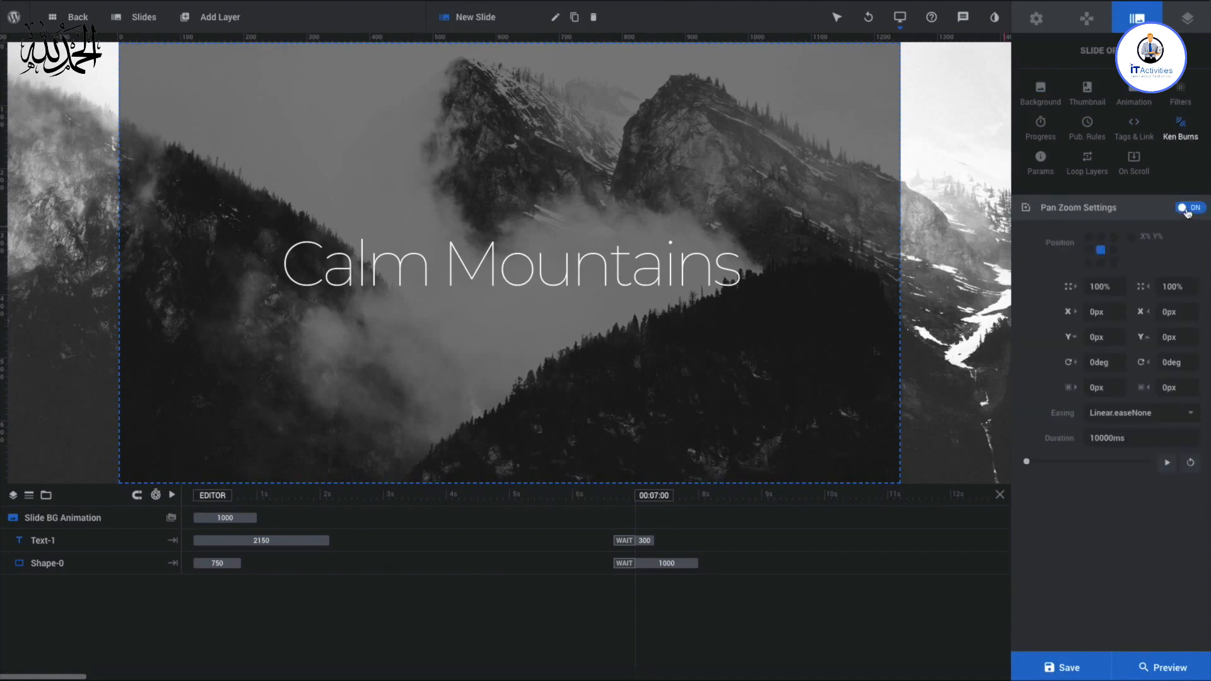
{"action": "left_click", "coordinate": [1118, 293]}
{"action": "type", "text": "150%"}
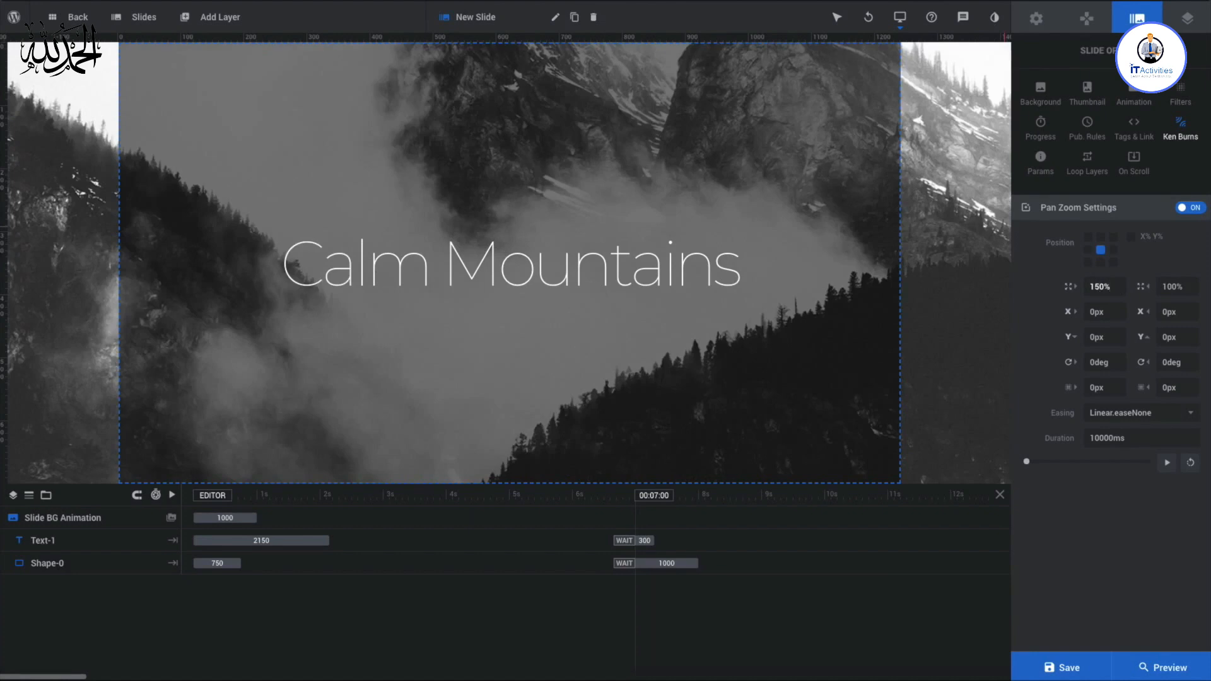
{"action": "left_click", "coordinate": [1110, 337]}
{"action": "type", "text": "300px"}
Step: Set the pan zoom duration to 20000ms, play the effect briefly, and save the slider
{"action": "left_click", "coordinate": [1098, 439]}
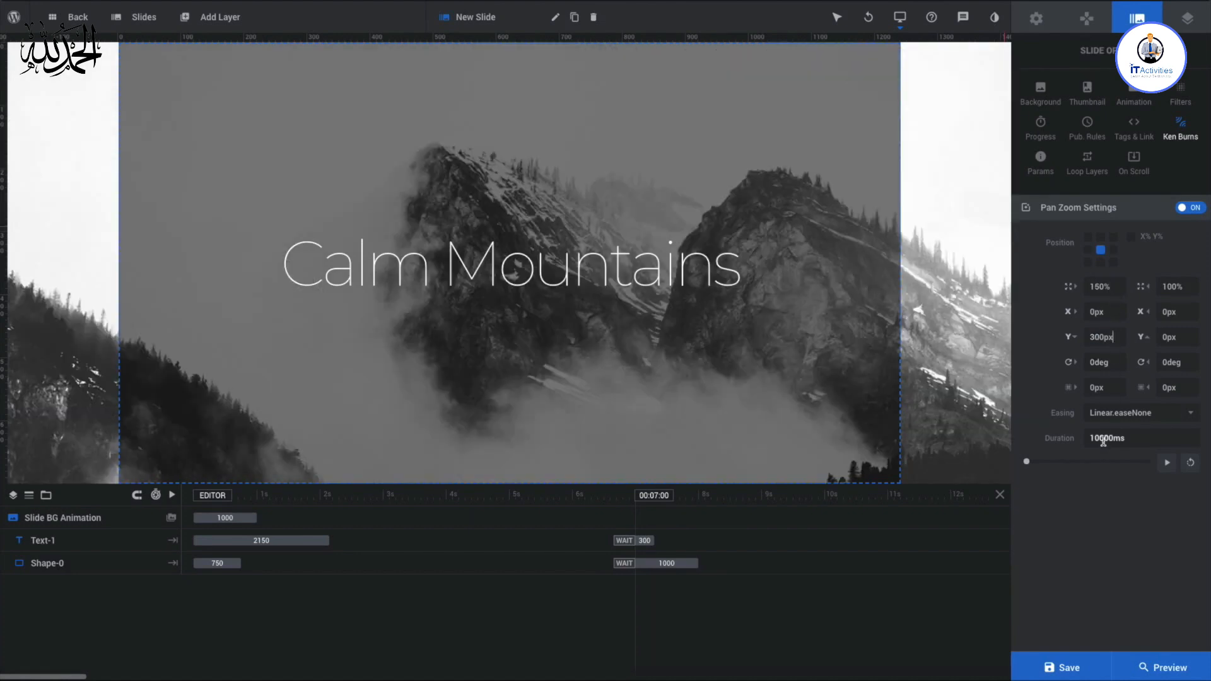
{"action": "left_click", "coordinate": [1096, 440]}
{"action": "left_click", "coordinate": [1166, 466]}
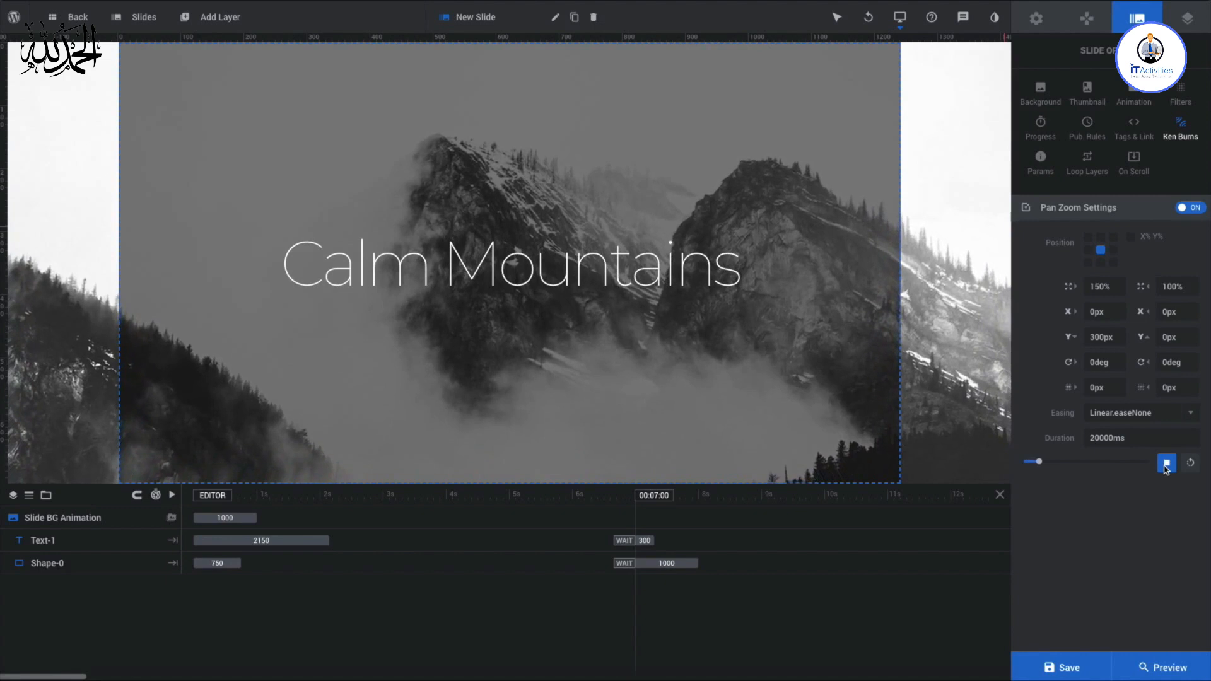
{"action": "left_click", "coordinate": [1165, 467]}
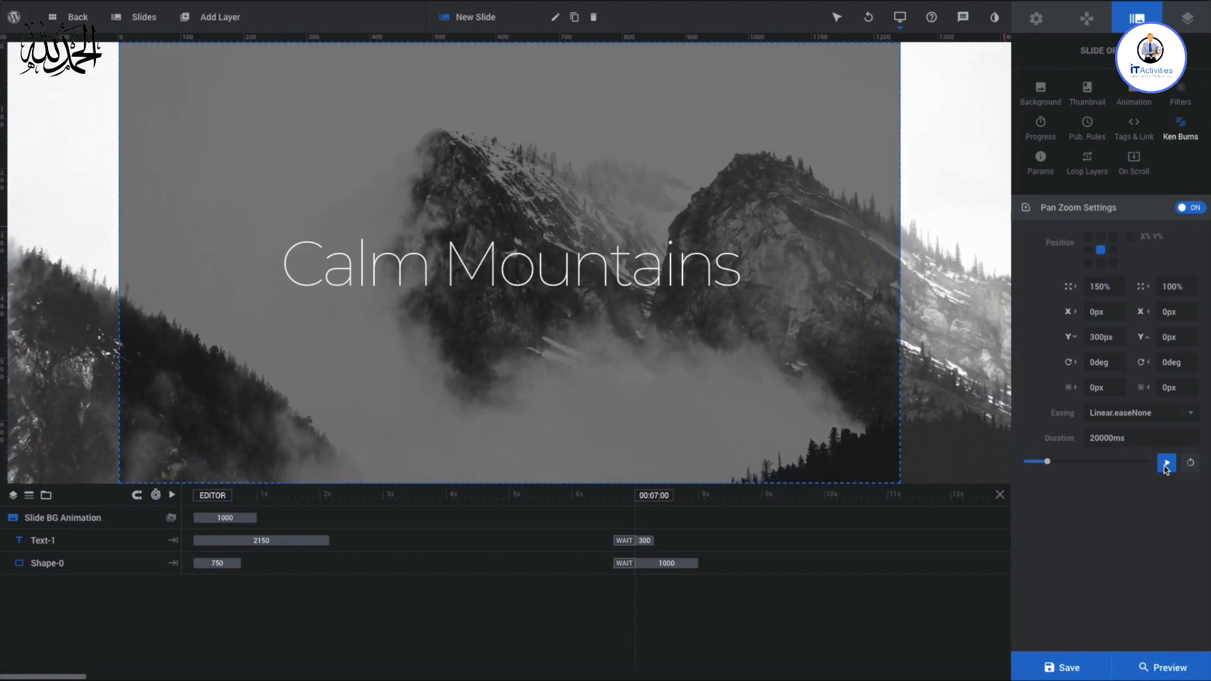
{"action": "left_click", "coordinate": [1066, 667]}
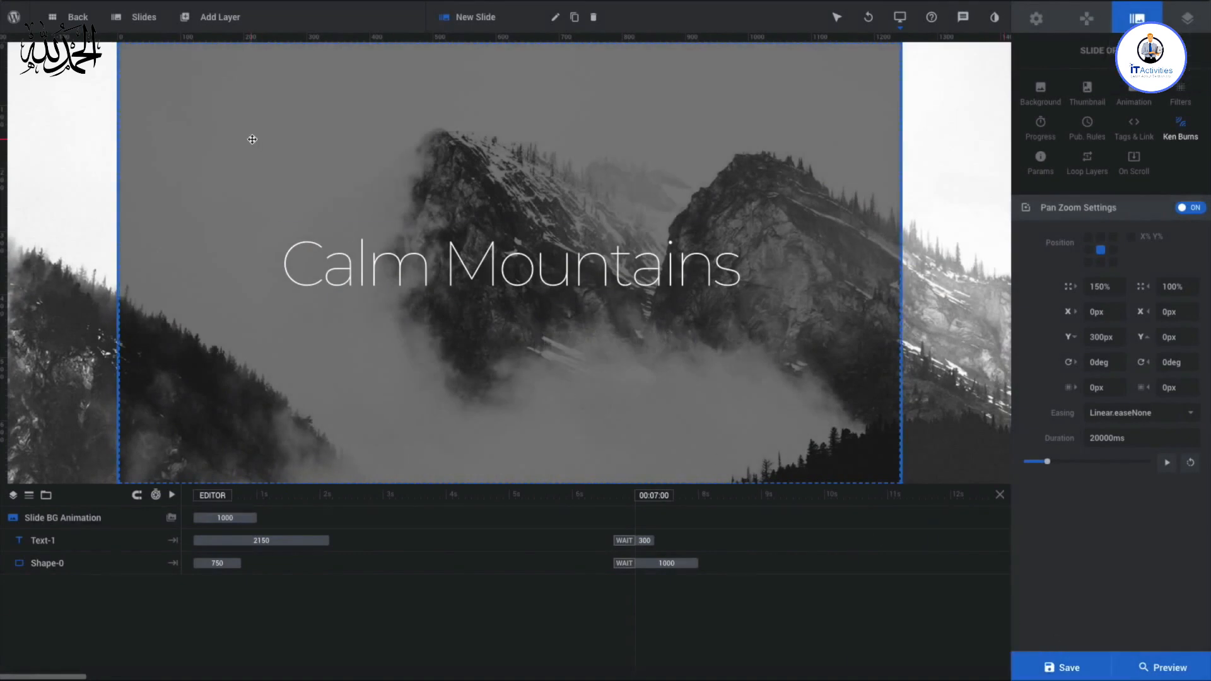
Step: Duplicate slide #2 and turn off the pan zoom effect on the copy
{"action": "mouse_move", "coordinate": [145, 25]}
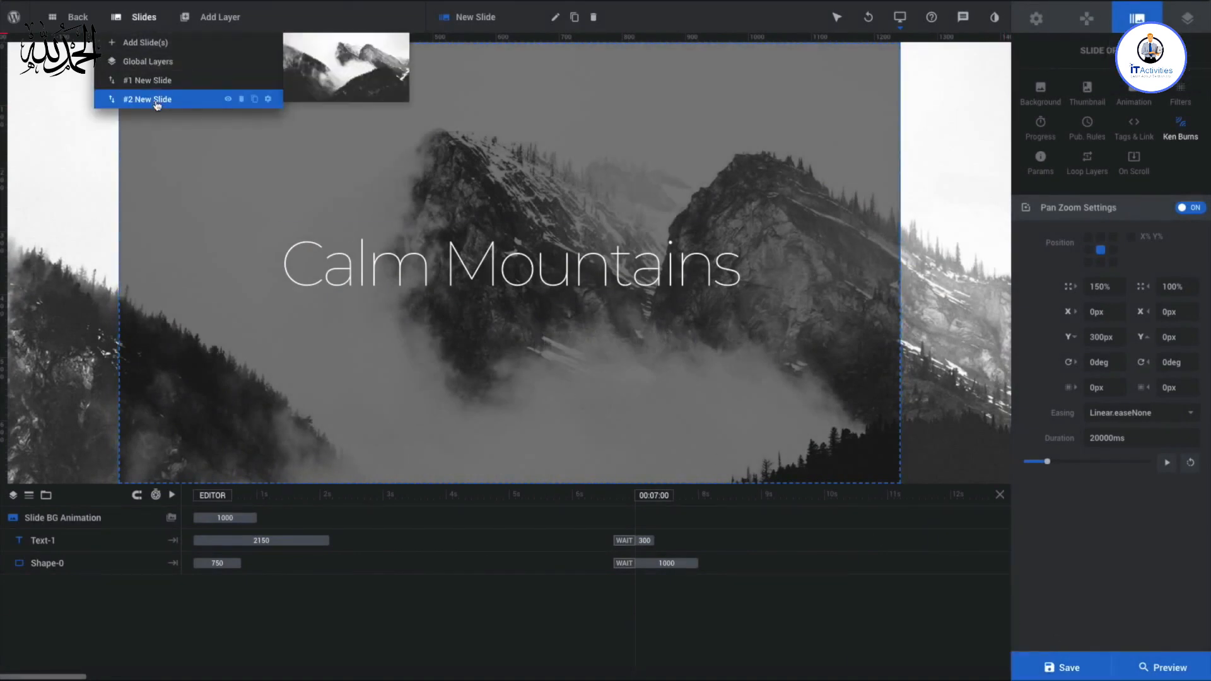
{"action": "left_click", "coordinate": [256, 100]}
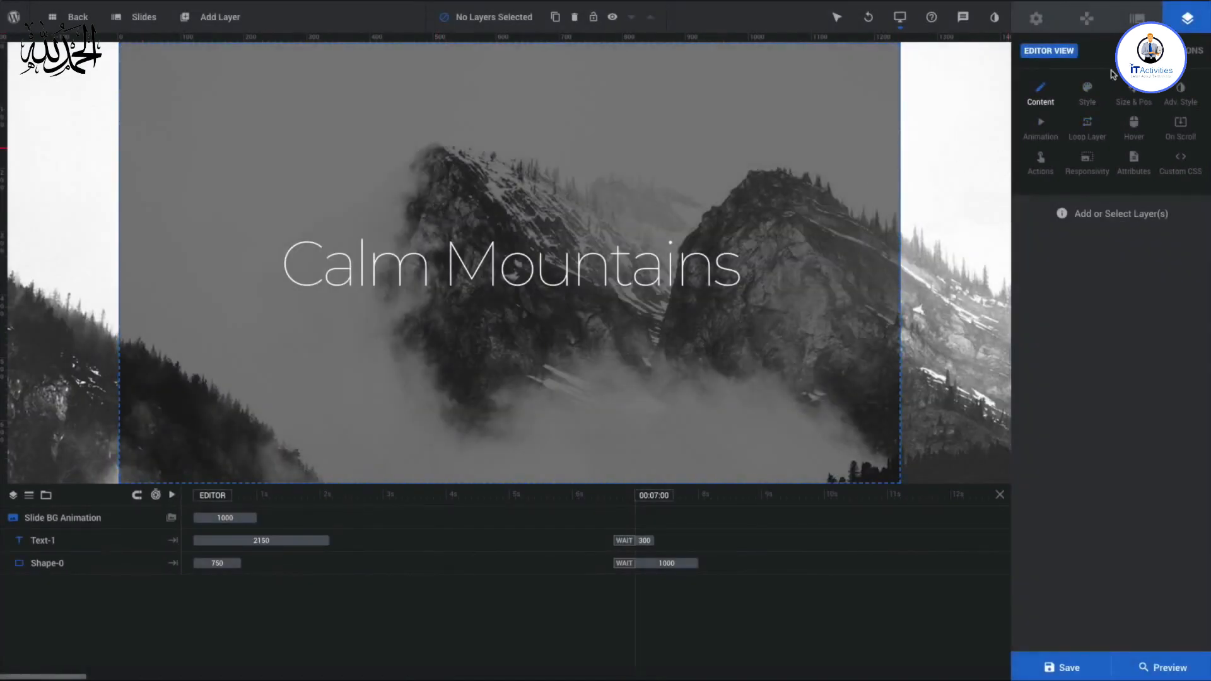
{"action": "left_click", "coordinate": [1138, 18]}
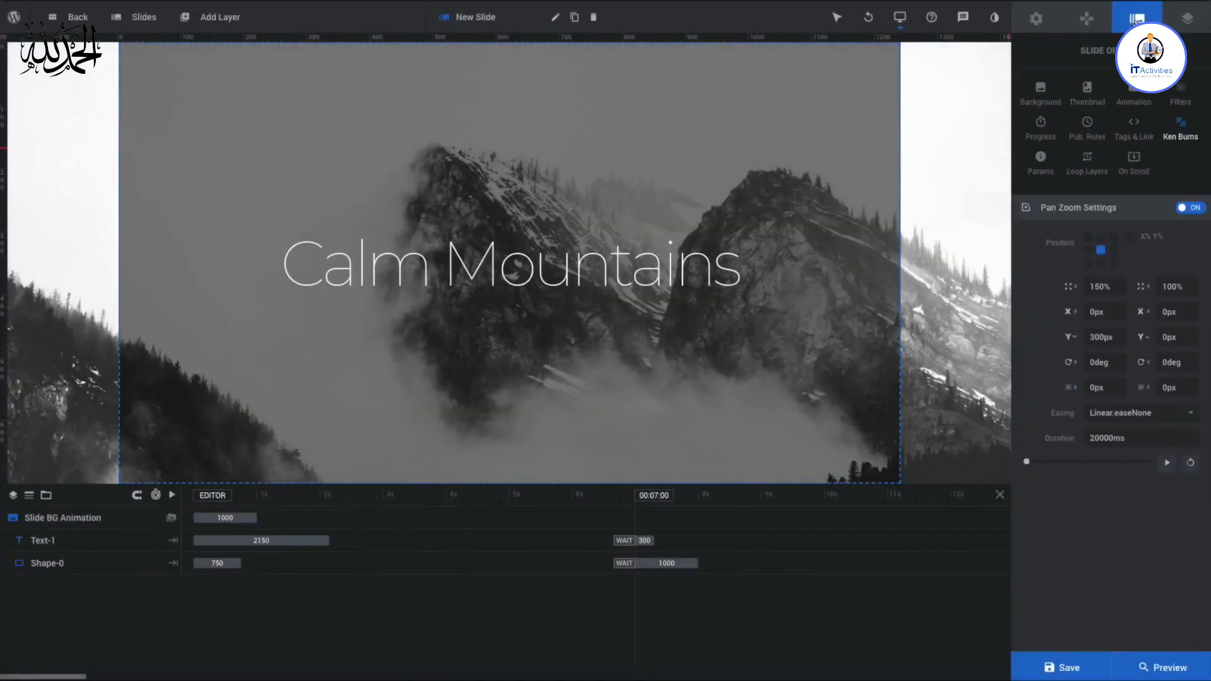
{"action": "left_click", "coordinate": [1189, 211]}
Step: Change the third slide's background type to HML5 Video and load "Car in the forest" from the Object Library
{"action": "left_click", "coordinate": [1041, 91]}
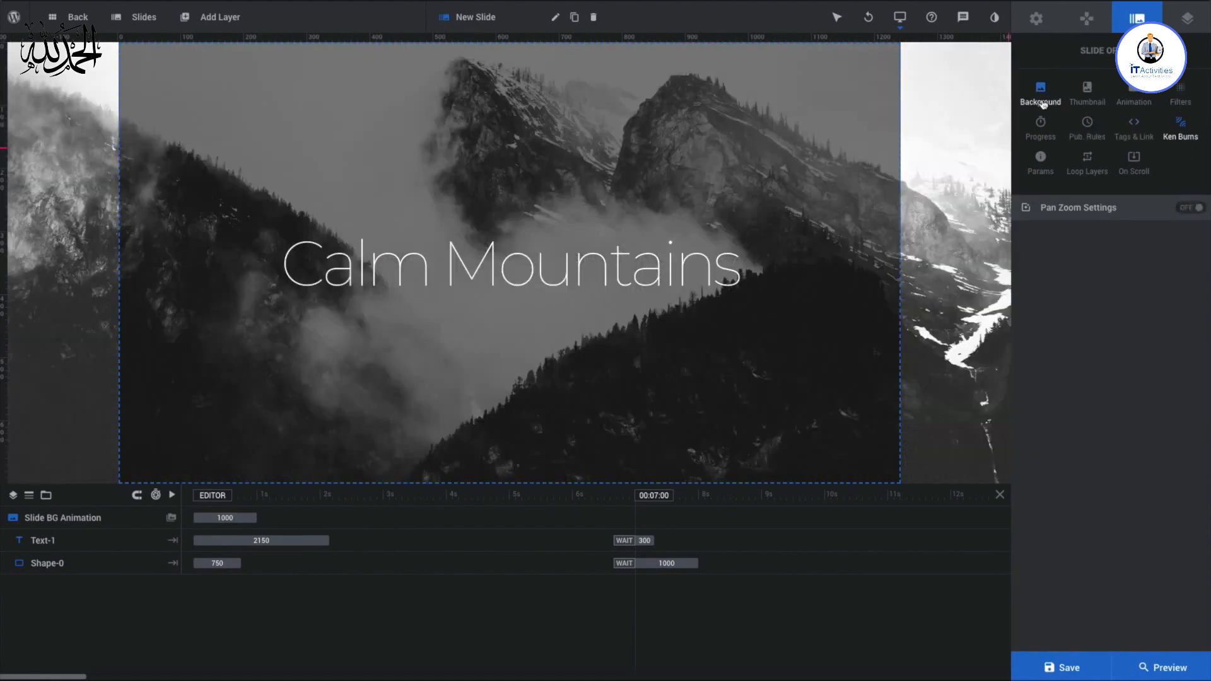
{"action": "left_click", "coordinate": [1129, 243]}
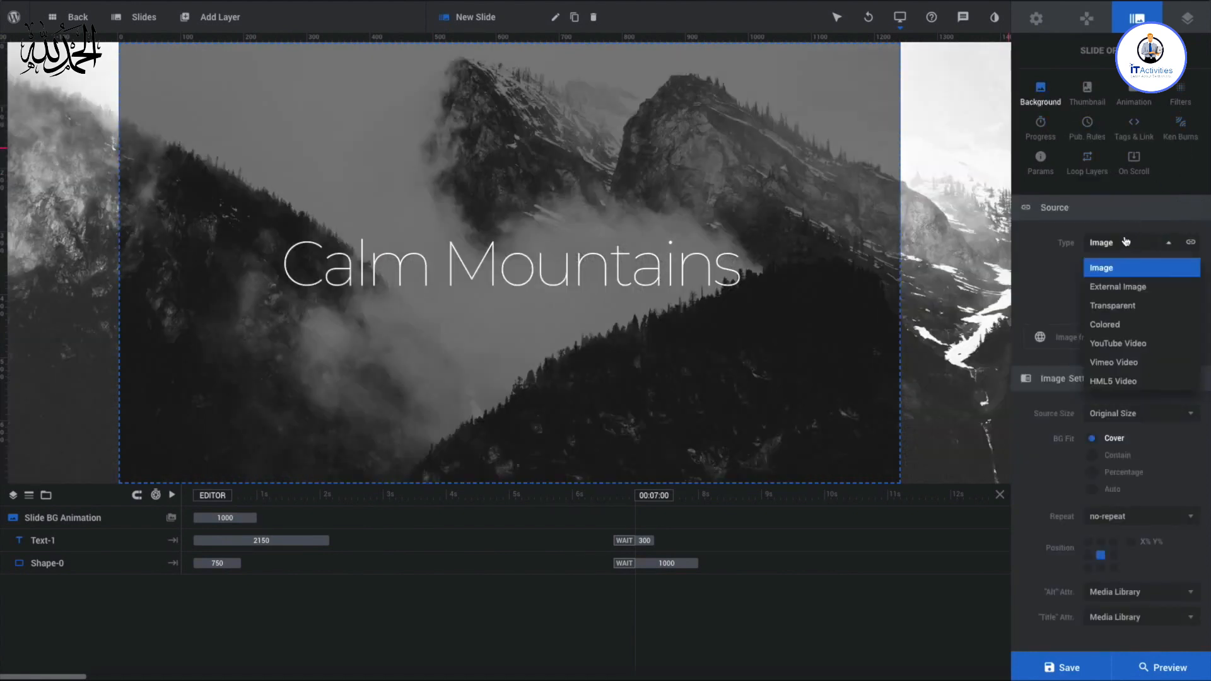
{"action": "left_click", "coordinate": [1126, 382]}
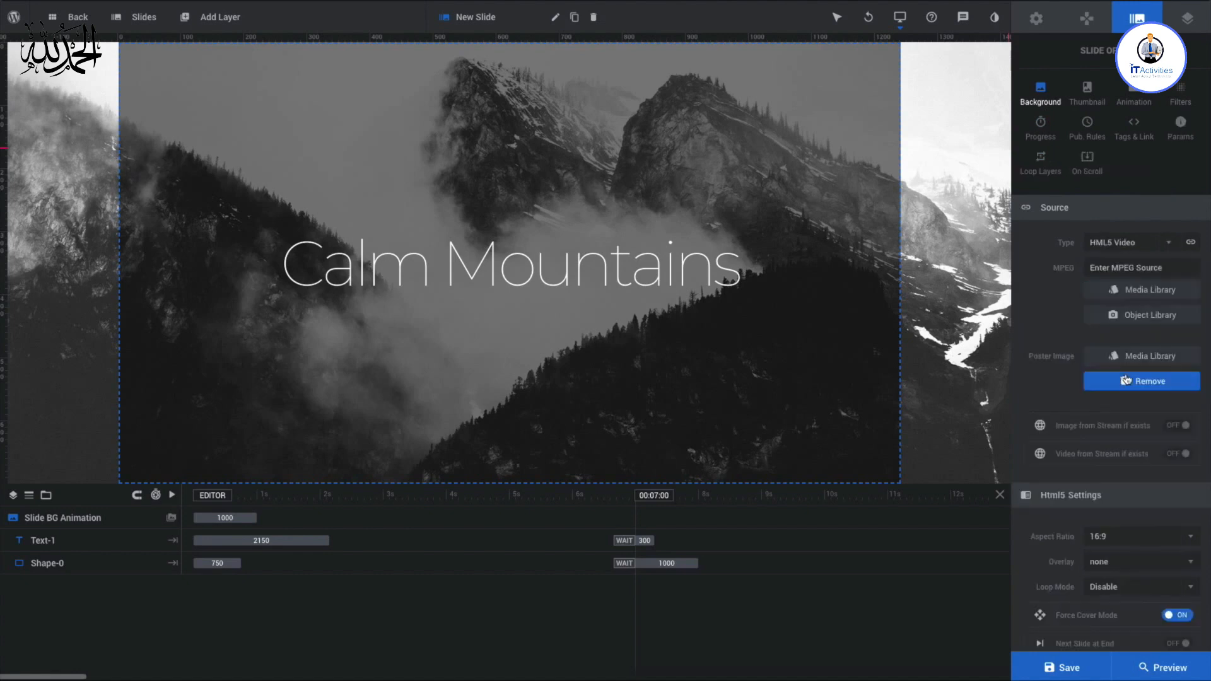
{"action": "left_click", "coordinate": [1142, 323]}
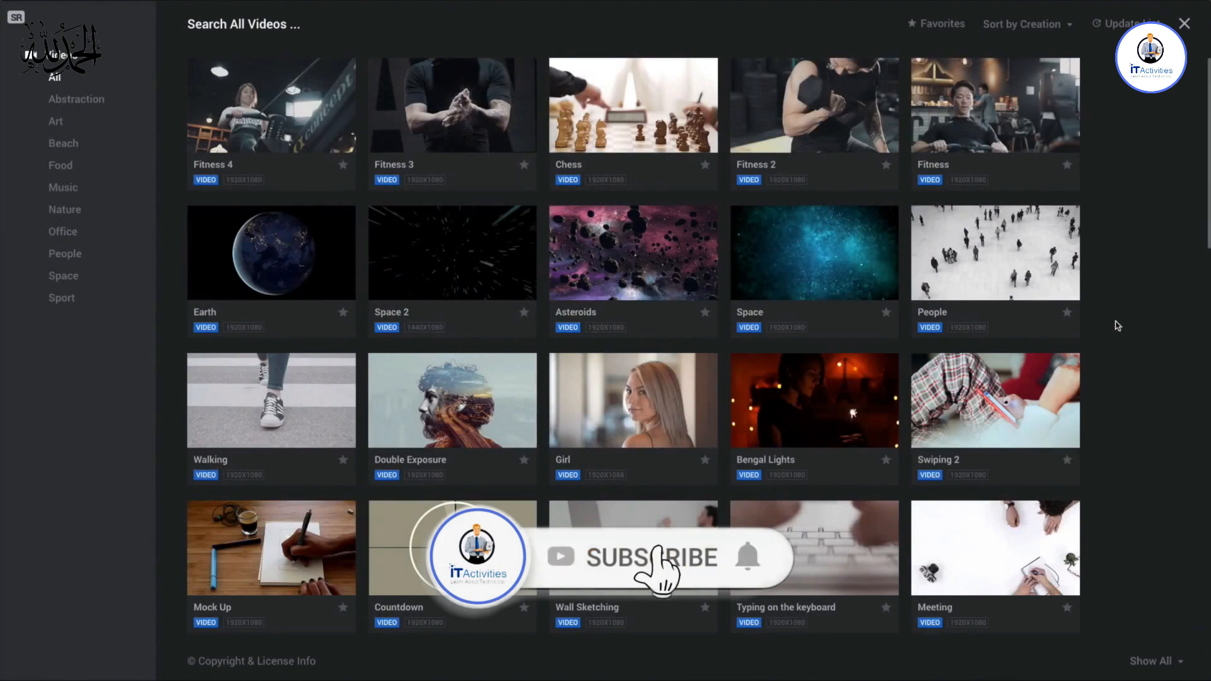
{"action": "scroll", "coordinate": [902, 325], "scroll_direction": "down", "scroll_amount": 8}
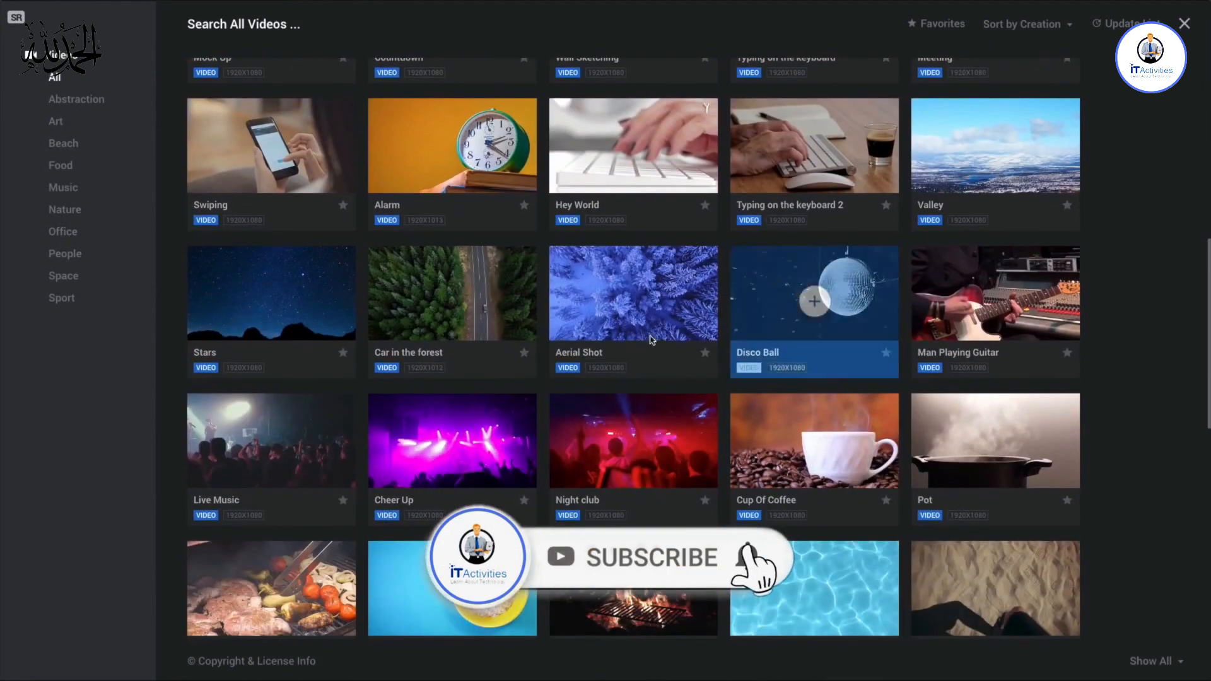
{"action": "mouse_move", "coordinate": [453, 298]}
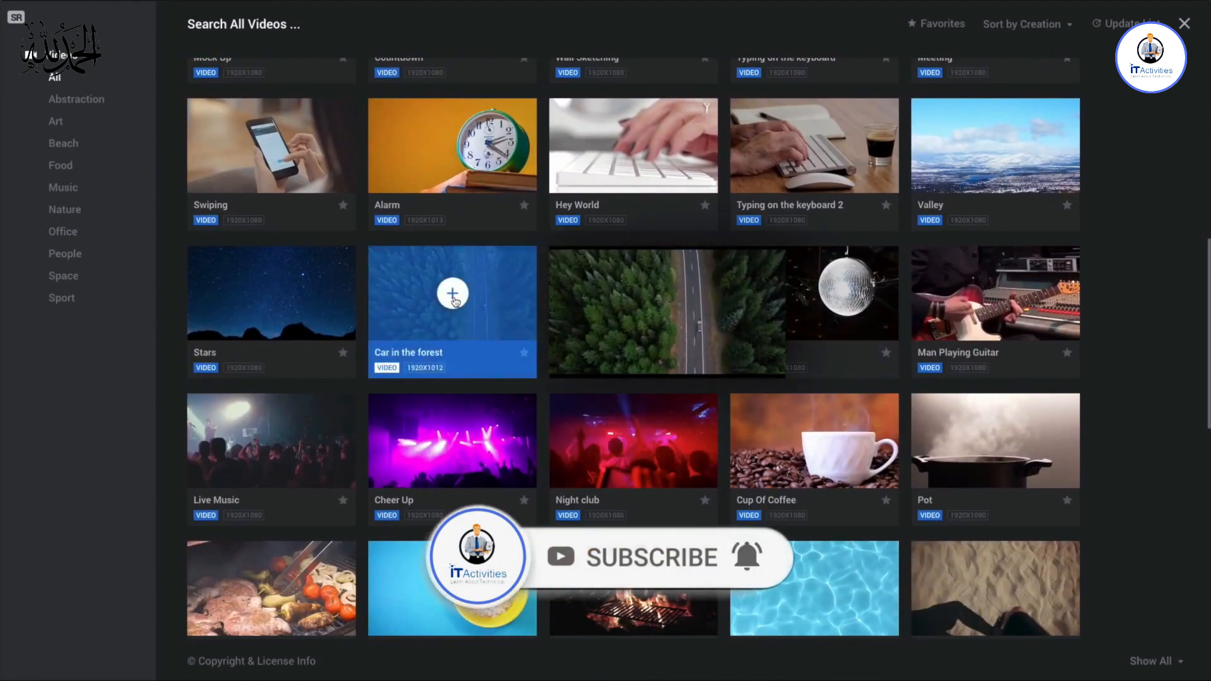
{"action": "left_click", "coordinate": [453, 294]}
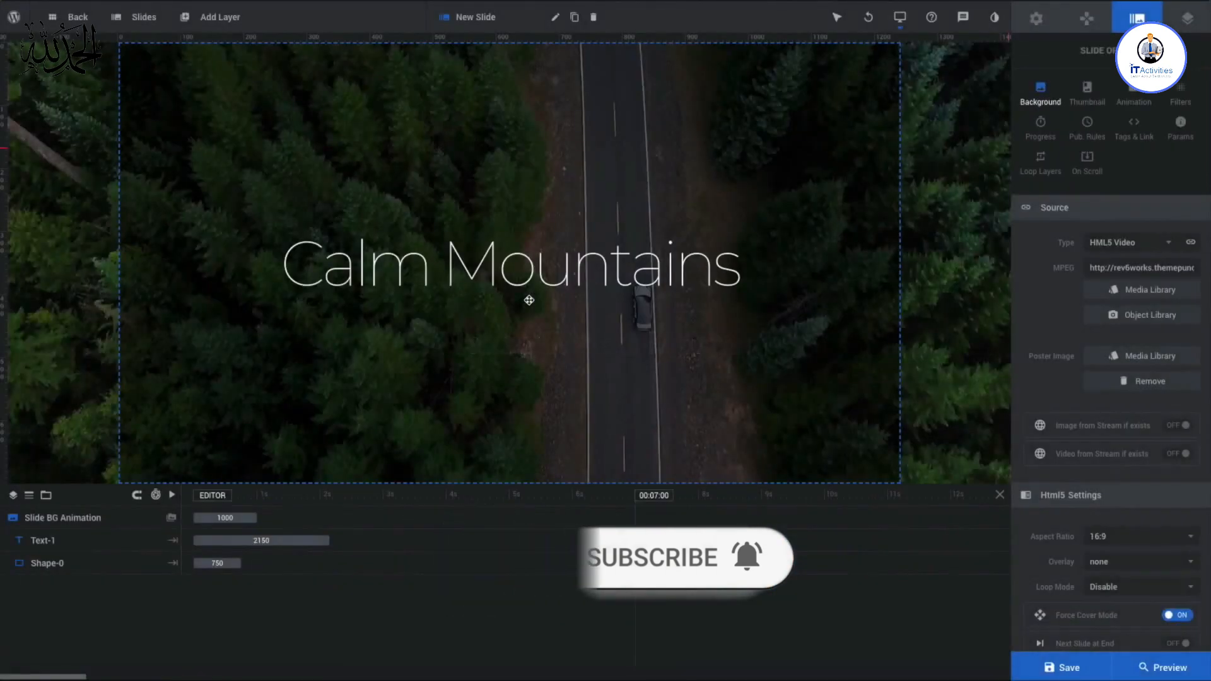
Step: Set the loop mode of the third slide's background video to "Slider Timer keep going"
{"action": "scroll", "coordinate": [1104, 382], "scroll_direction": "down", "scroll_amount": 2}
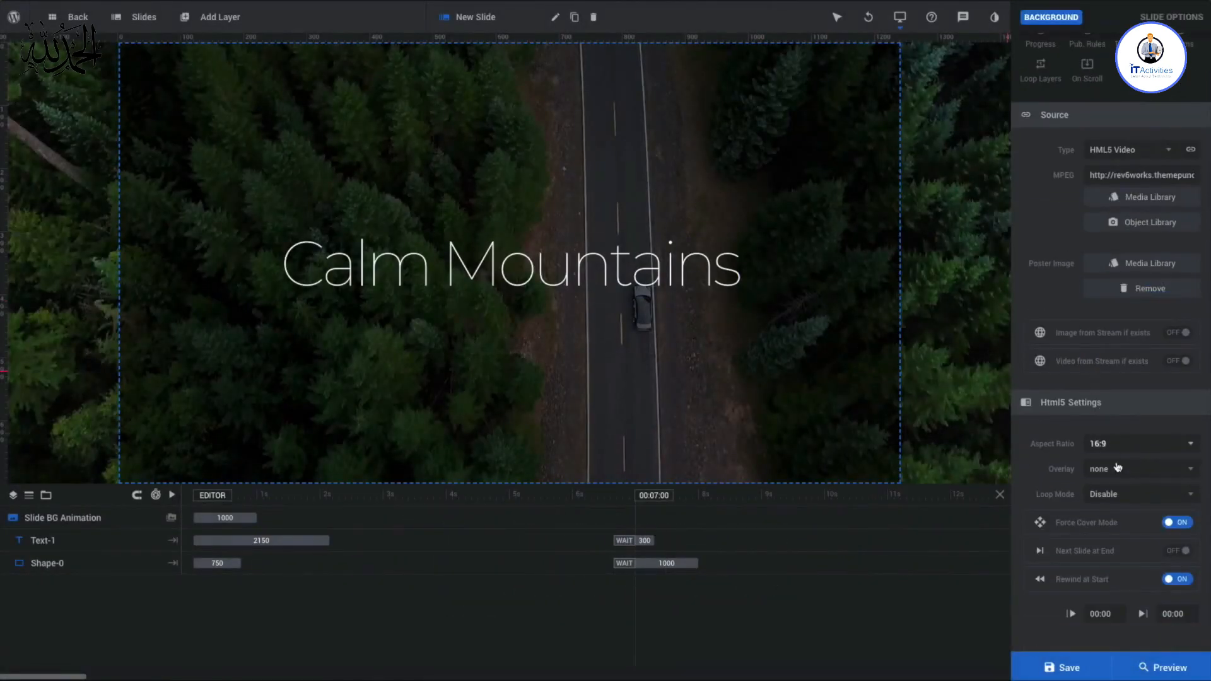
{"action": "left_click", "coordinate": [1137, 500]}
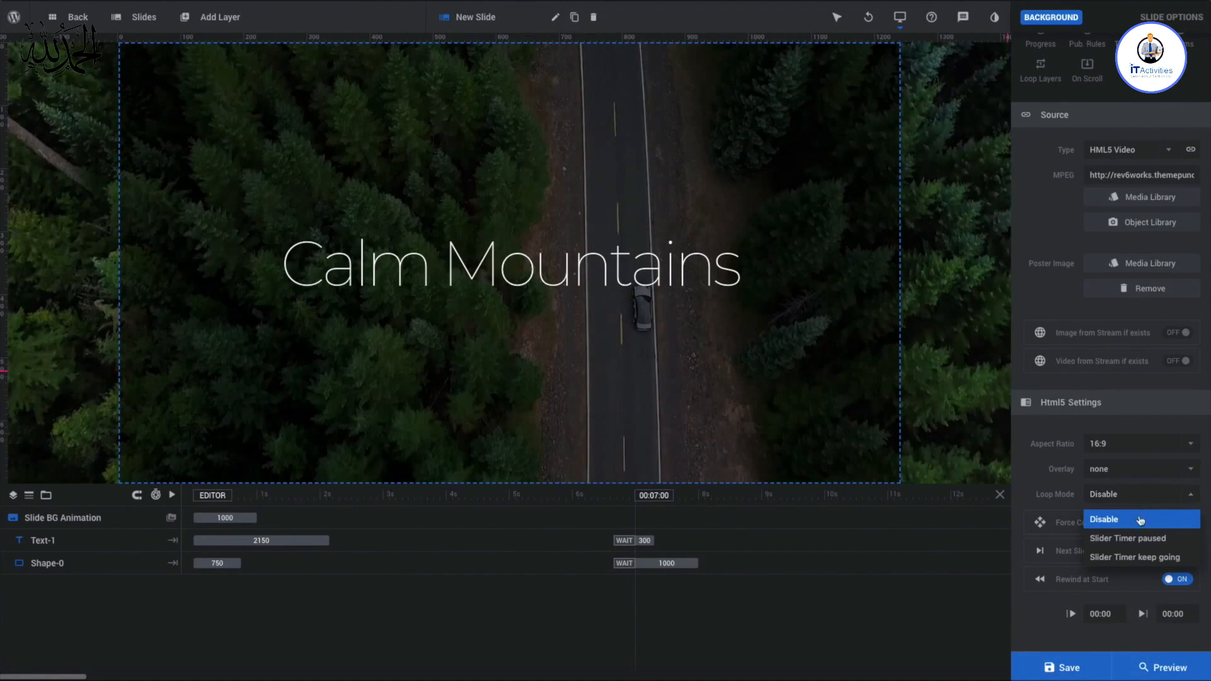
{"action": "left_click", "coordinate": [1176, 557]}
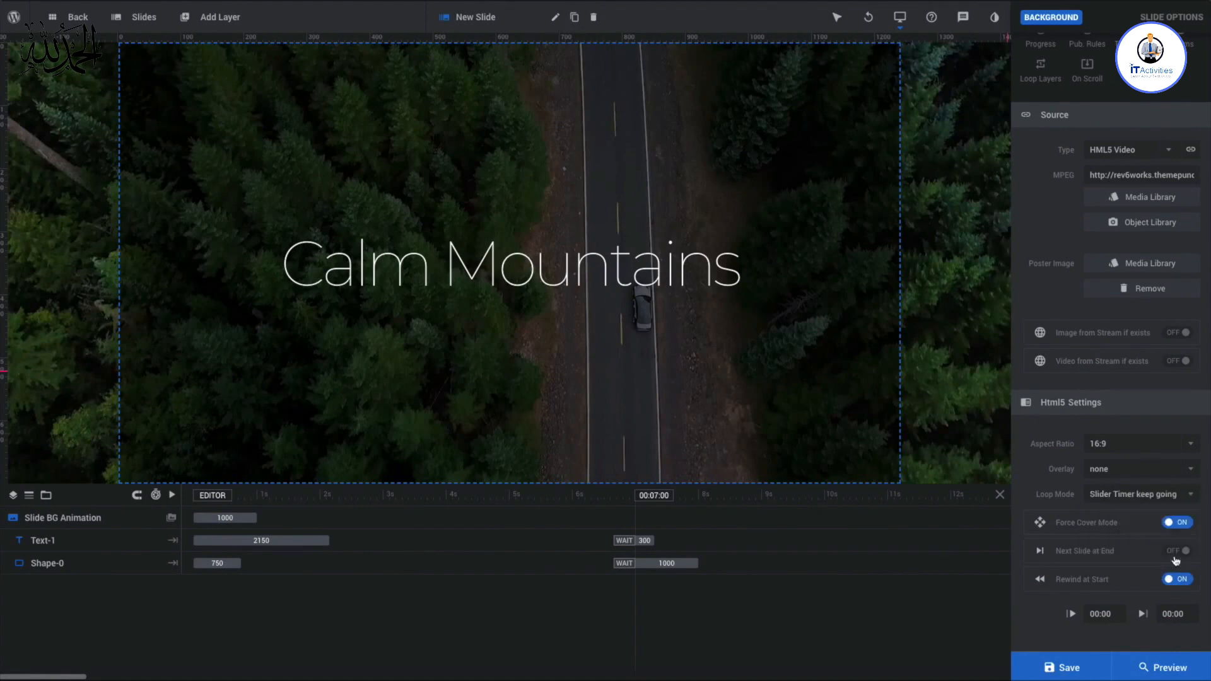
{"action": "scroll", "coordinate": [1146, 549], "scroll_direction": "up", "scroll_amount": 2}
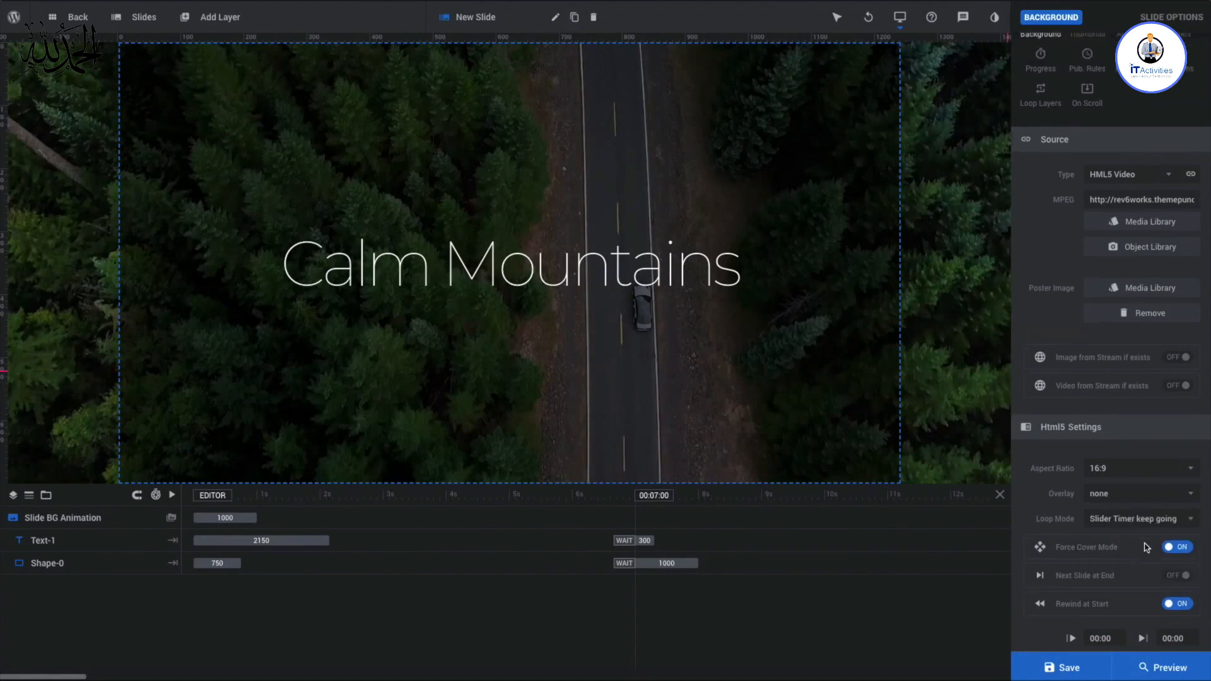
Step: Change the third slide's headline text to "Video Slide" and save the slider
{"action": "left_click", "coordinate": [670, 277]}
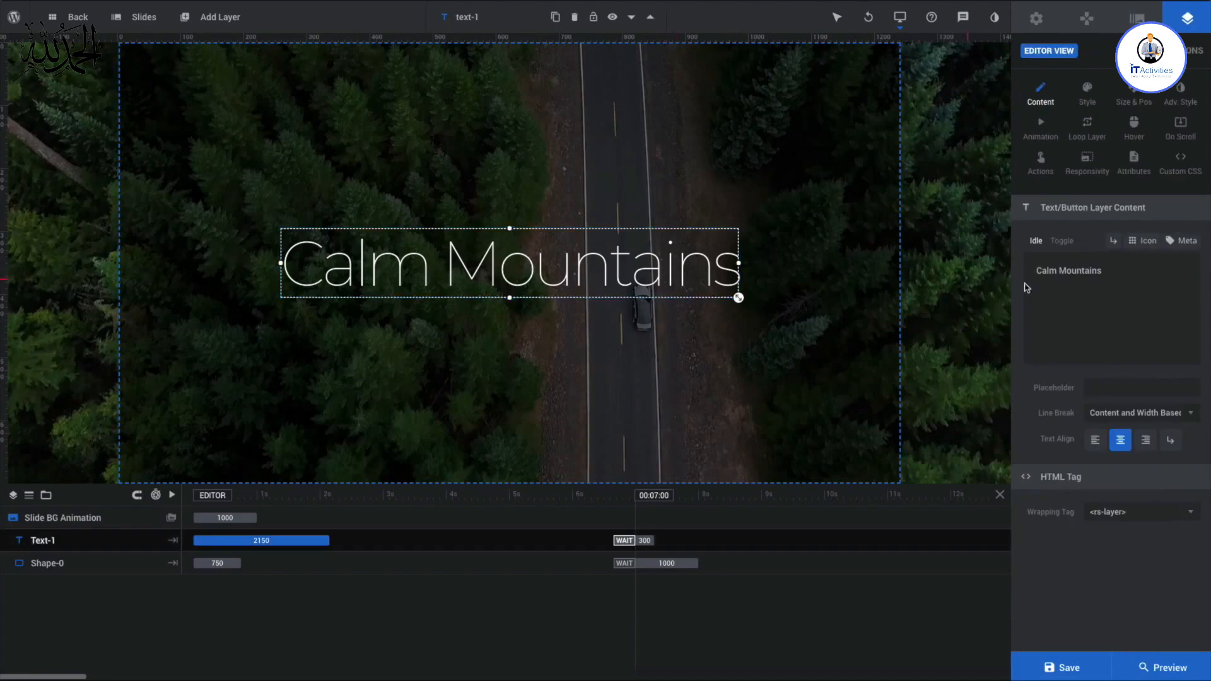
{"action": "triple_click", "coordinate": [1087, 288]}
{"action": "type", "text": "Video Slide"}
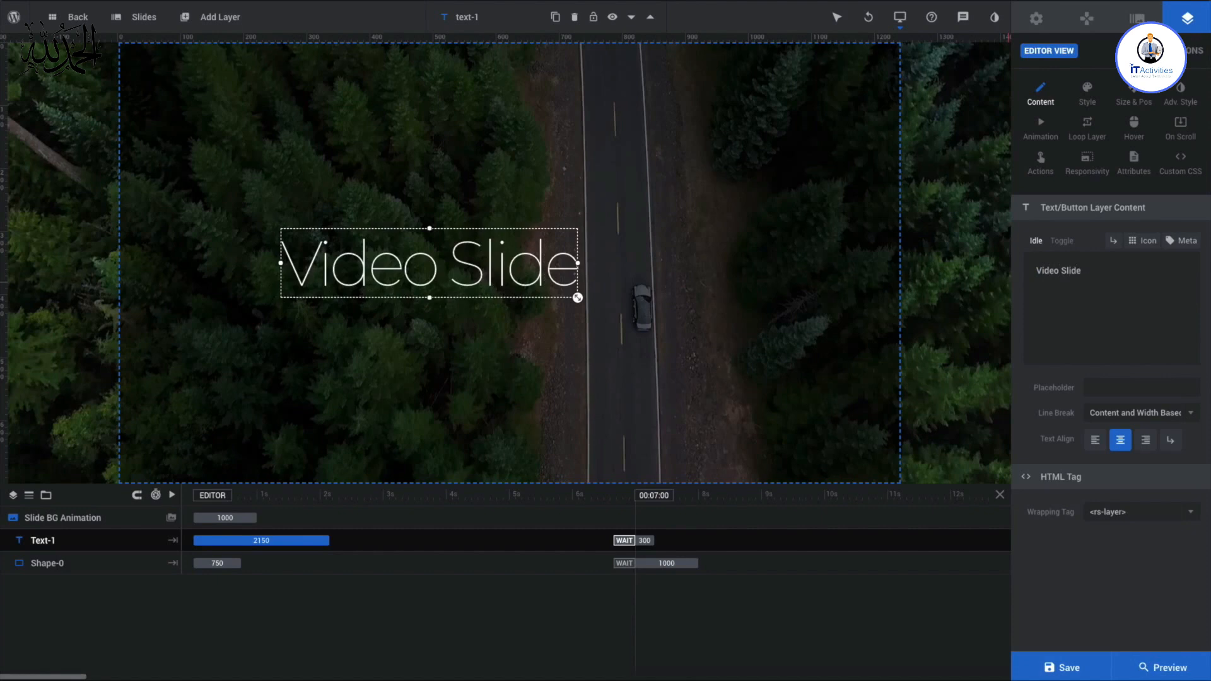
{"action": "left_click", "coordinate": [970, 294]}
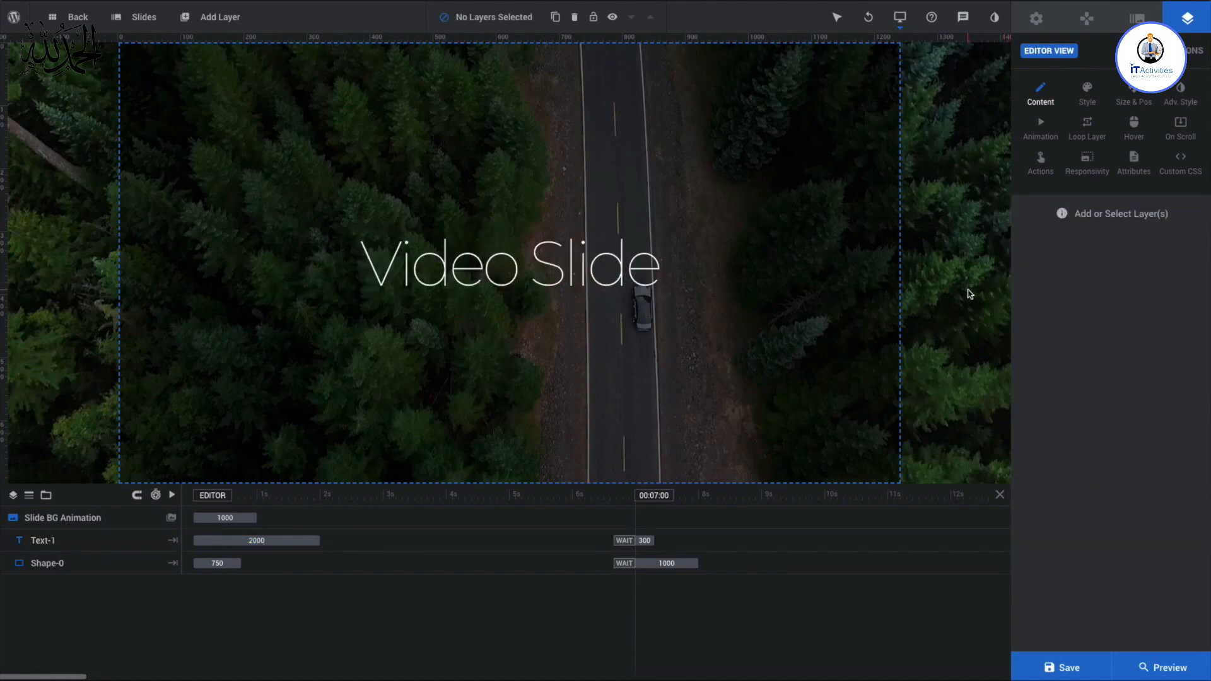
{"action": "left_click", "coordinate": [1066, 660]}
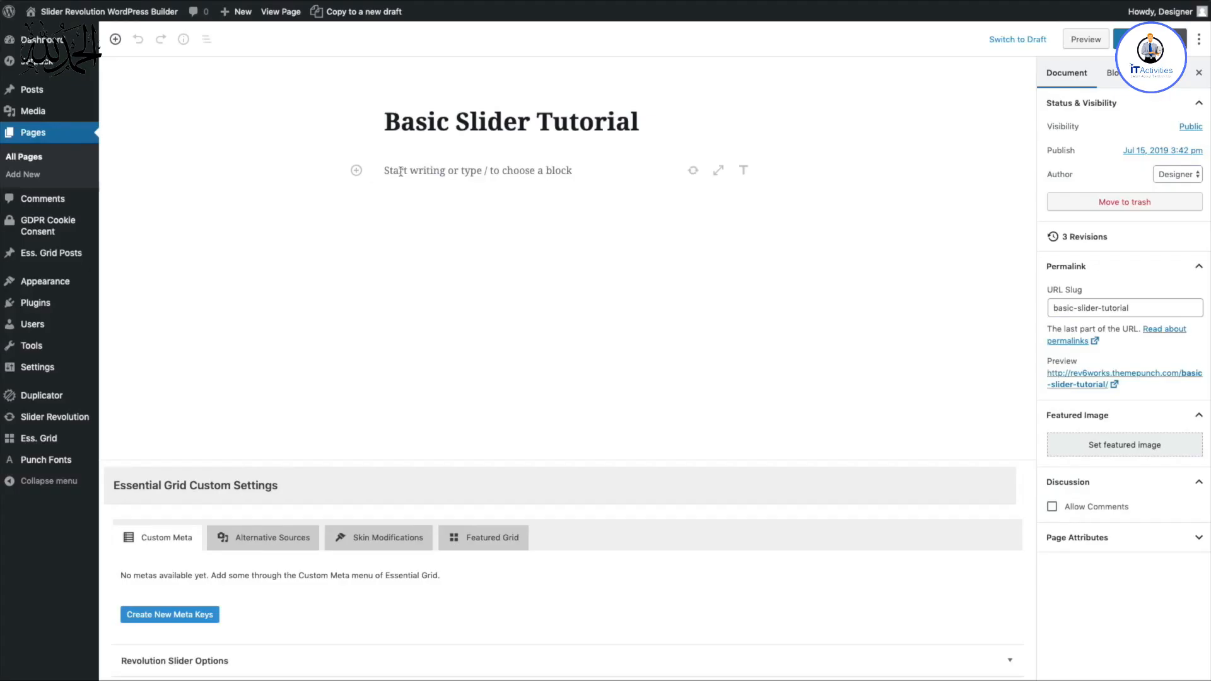
Step: Add a Slider Revolution block with the "Basic Slider Tut" module to the "Basic Slider Tutorial" page and update the page
{"action": "left_click", "coordinate": [357, 170]}
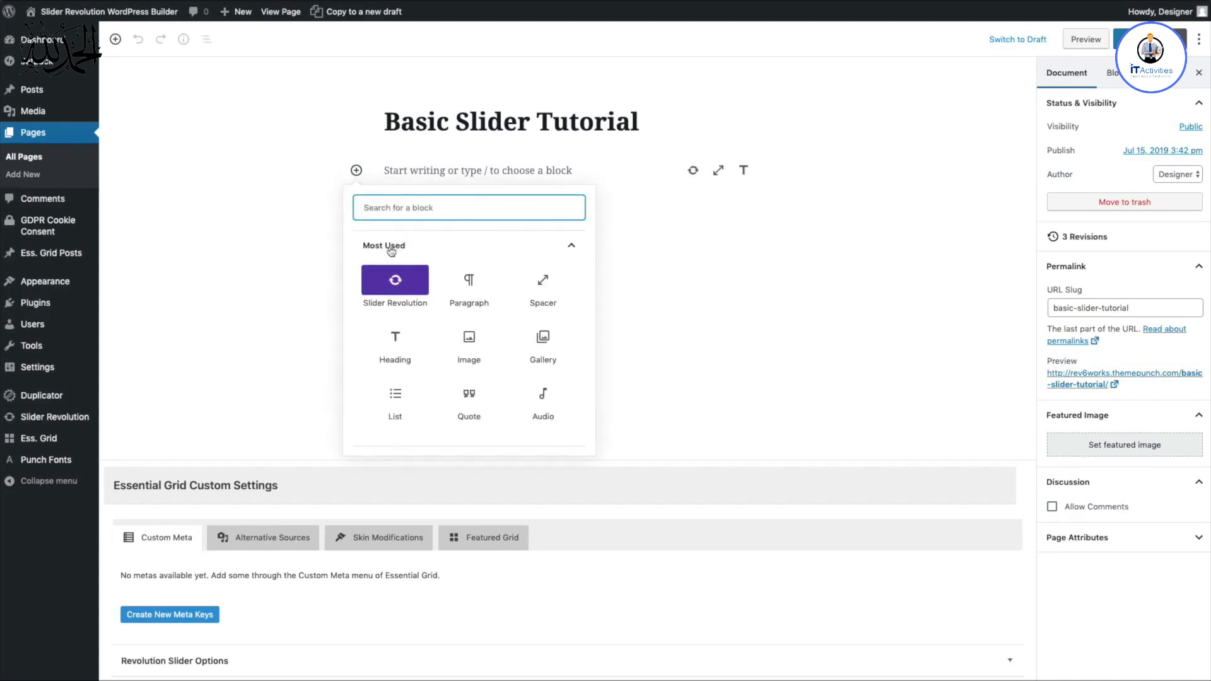
{"action": "left_click", "coordinate": [406, 279]}
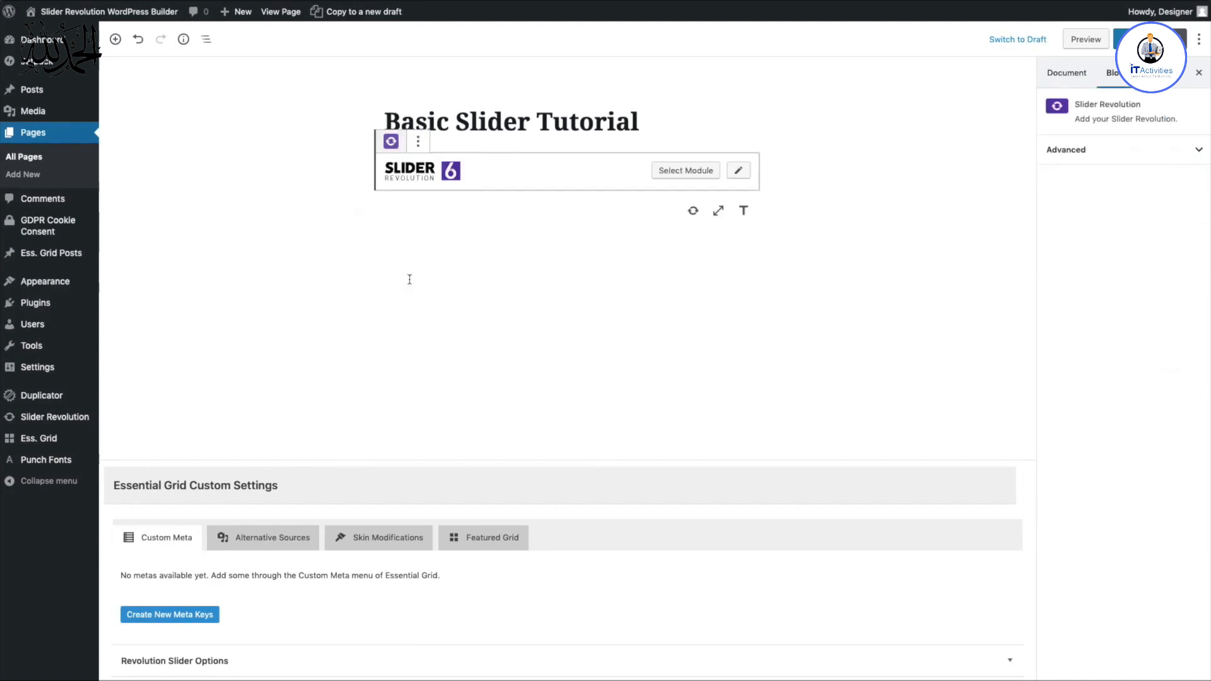
{"action": "left_click", "coordinate": [675, 174]}
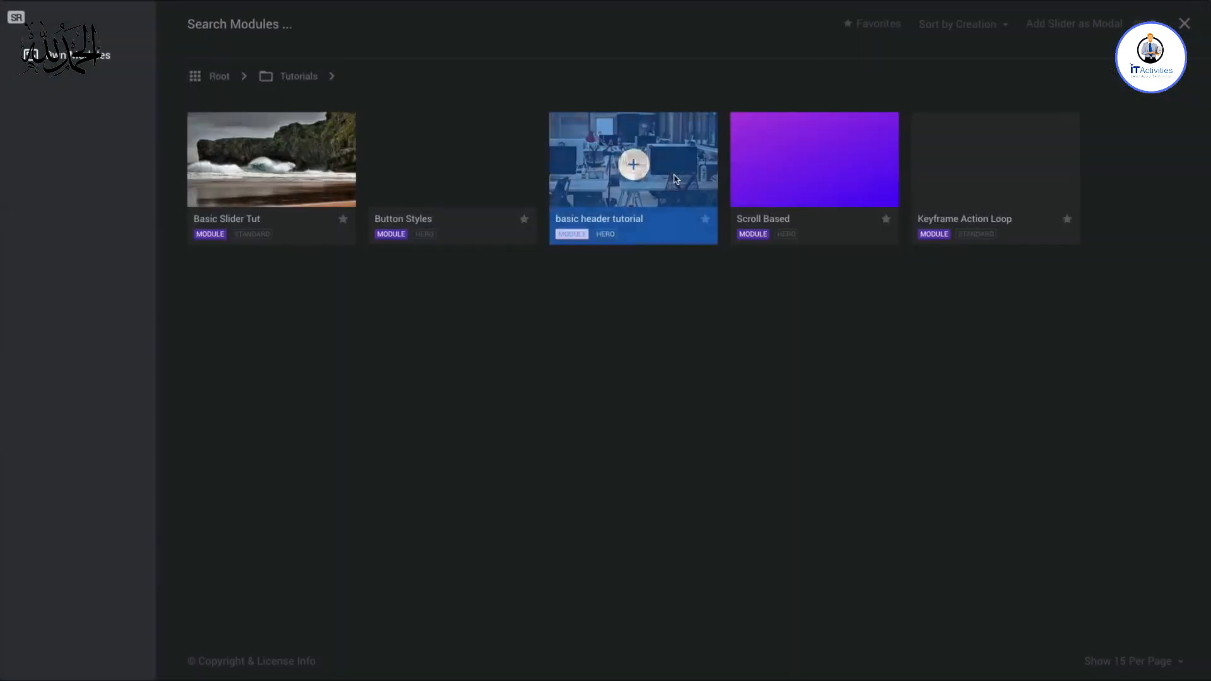
{"action": "left_click", "coordinate": [272, 161]}
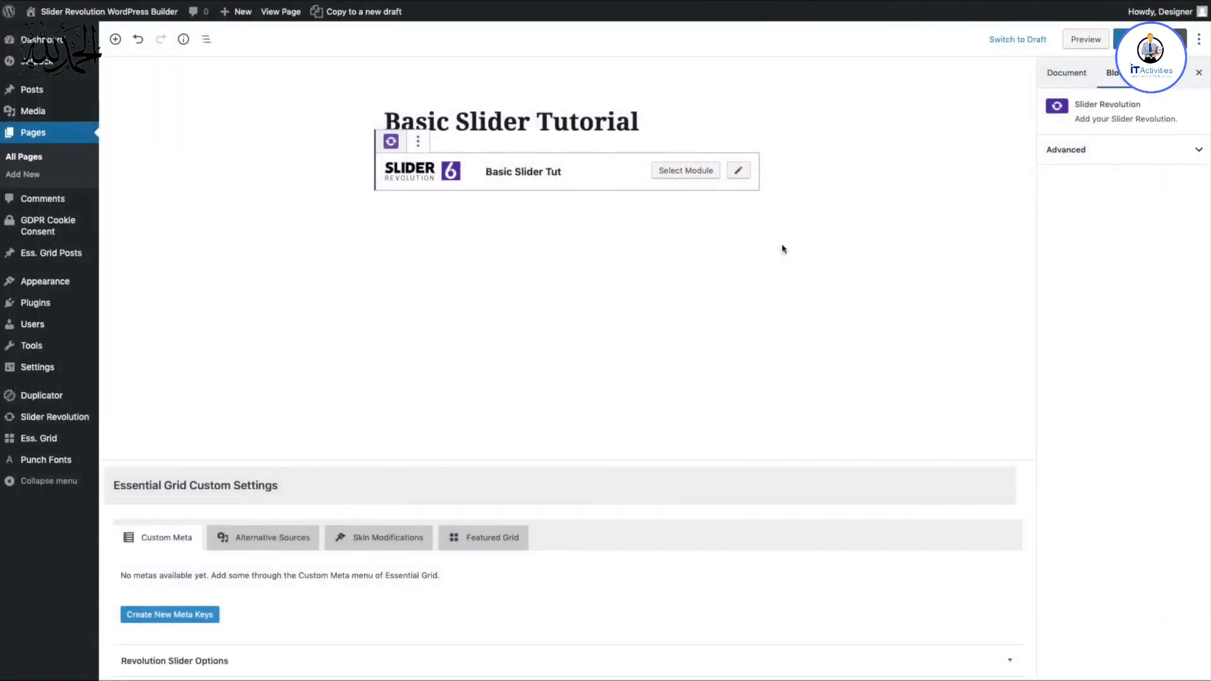
{"action": "left_click", "coordinate": [1136, 39]}
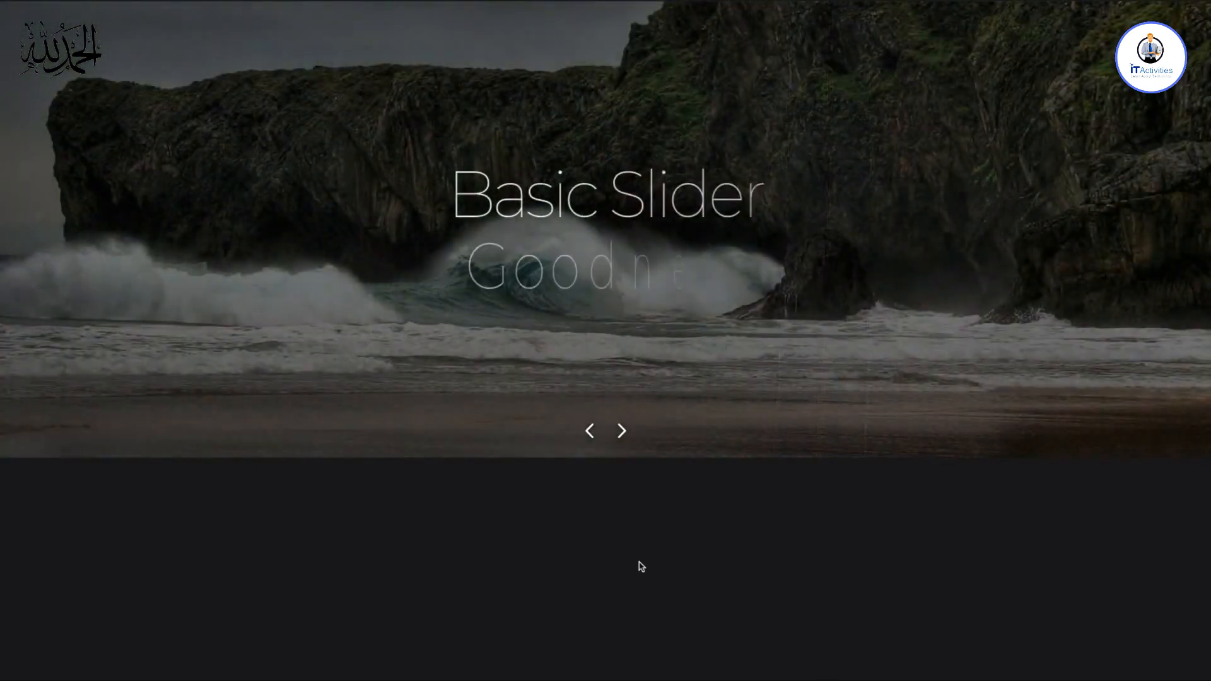
Step: Page forward through all the slides on the live page until the first slide comes round again
{"action": "left_click", "coordinate": [623, 433]}
{"action": "left_click", "coordinate": [624, 433]}
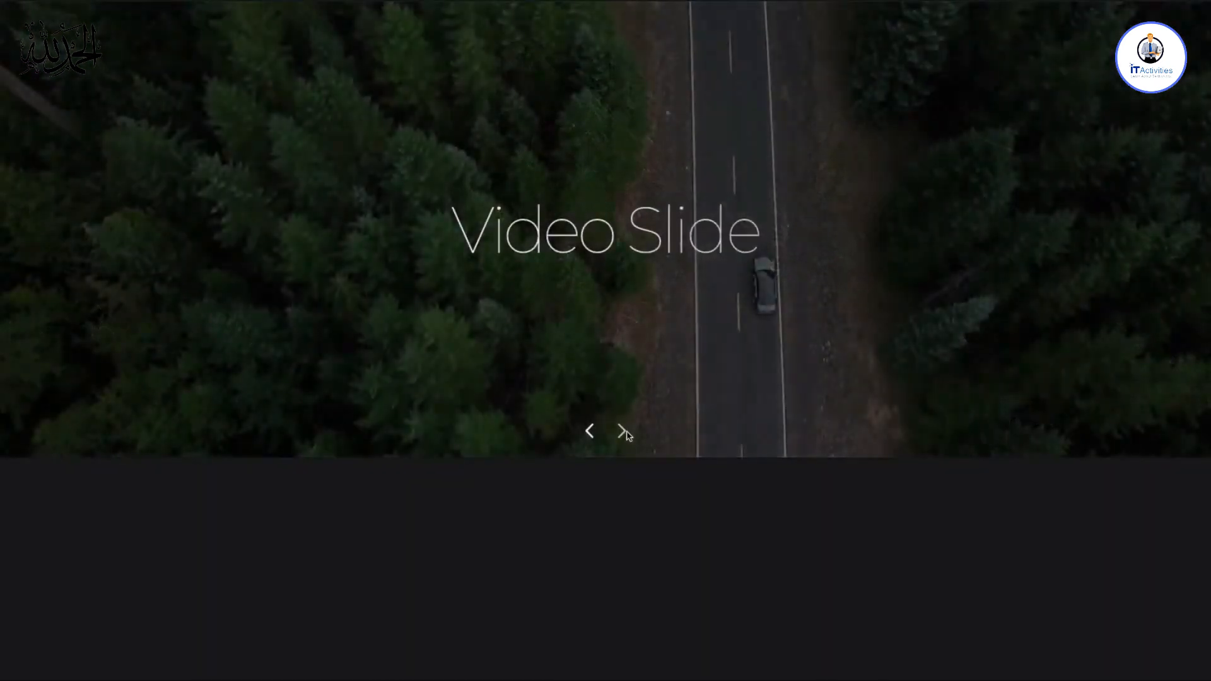
{"action": "left_click", "coordinate": [624, 432]}
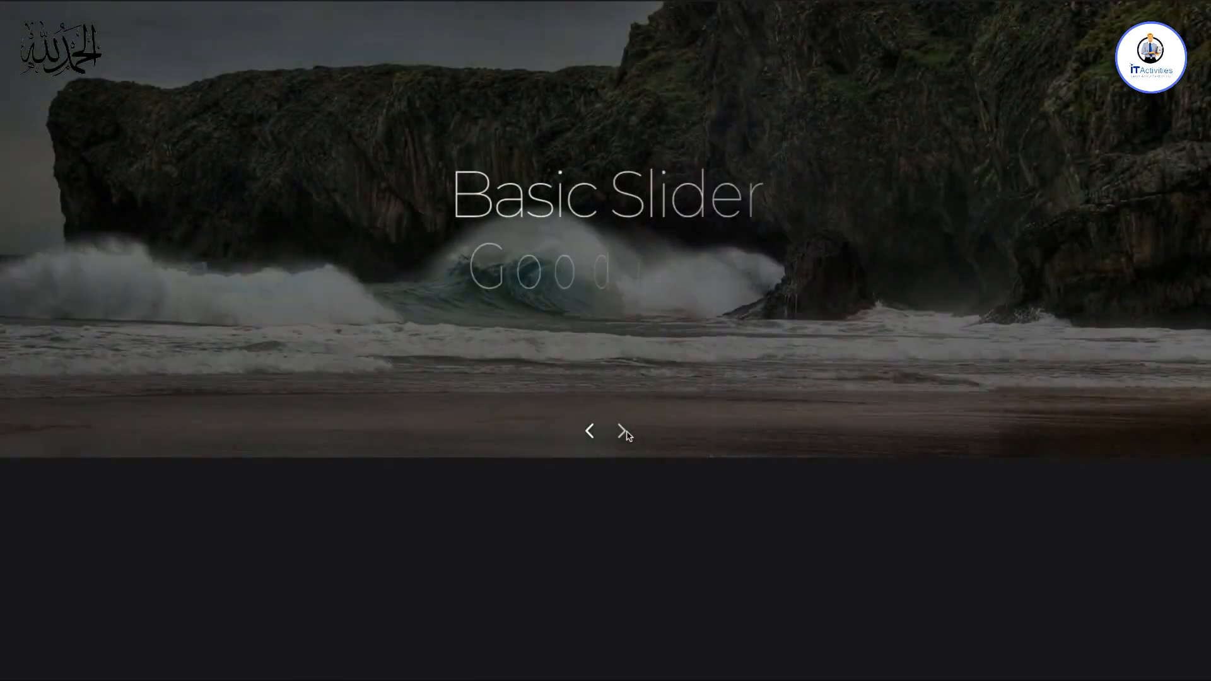